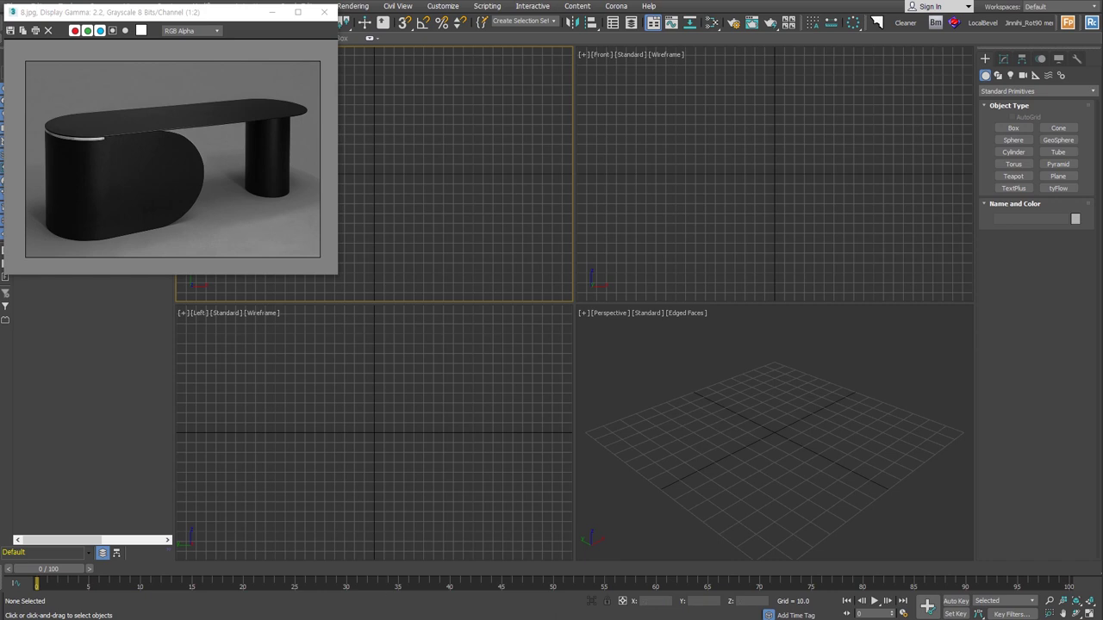
# Step: Bring up the folder 22 reference photos and browse the 07_BENCH.jpg bench image
pyautogui.hotkey('alt', 'Tab')
pyautogui.click(171, 476)
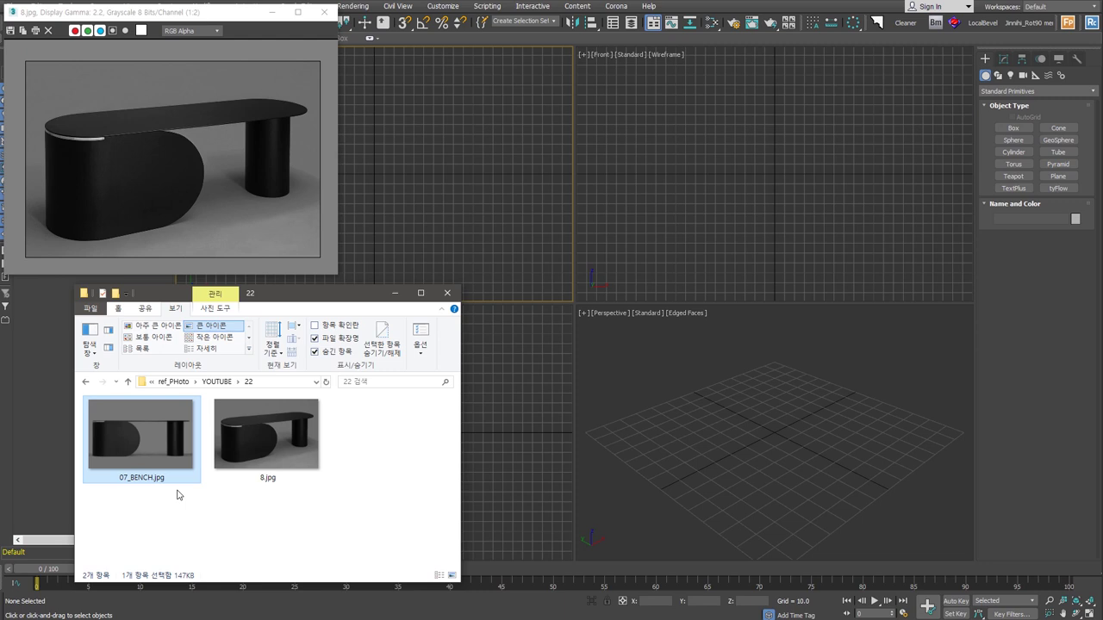
pyautogui.click(178, 494)
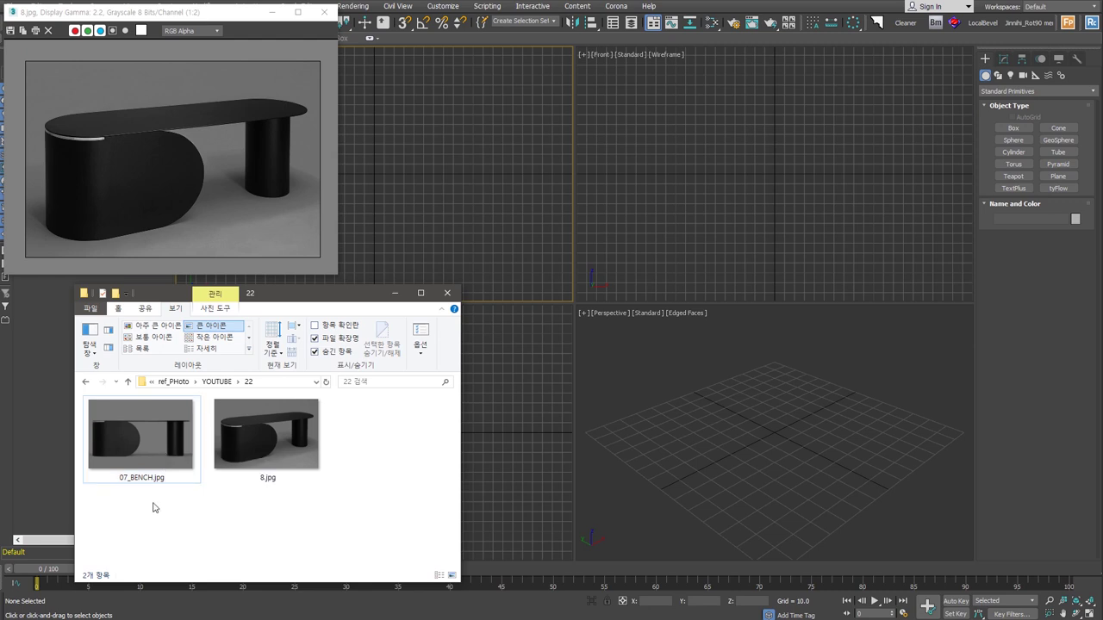
# Step: Create a 683 by 1024 plane with one length and width segment in the front view
pyautogui.click(1057, 175)
pyautogui.moveTo(610, 89); pyautogui.dragTo(908, 293)
pyautogui.write('683')
pyautogui.press('Tab')
pyautogui.write('1024')
pyautogui.press('Return')
pyautogui.rightClick(1071, 325)
pyautogui.rightClick(1071, 336)
pyautogui.hotkey('shift', 'ctrl', 'z')
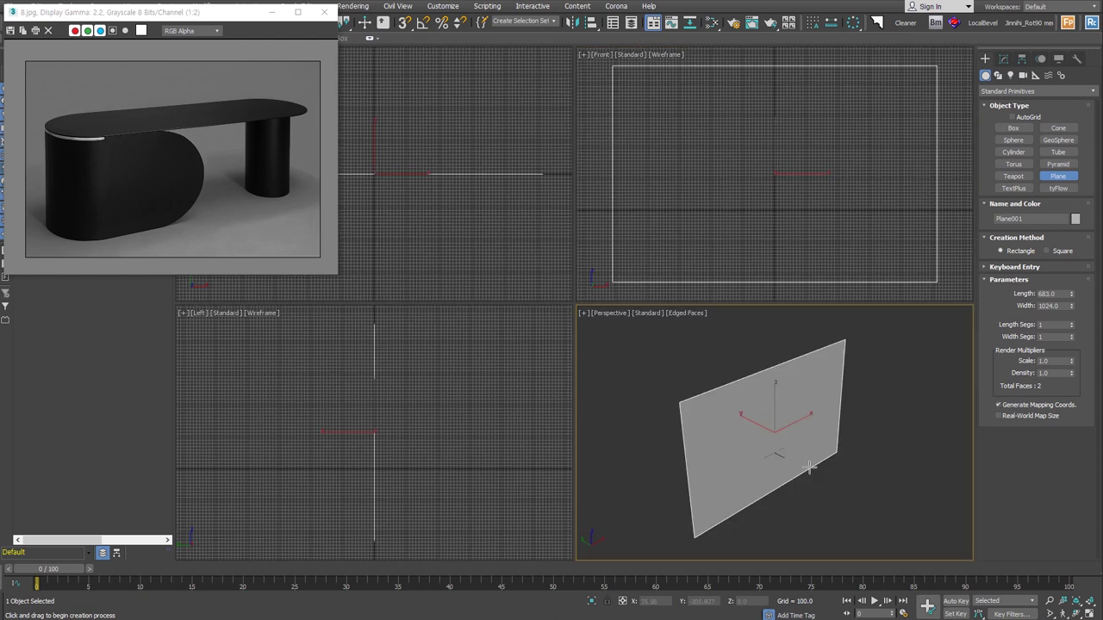
pyautogui.press('g')
pyautogui.rightClick(810, 467)
# Step: Drag 07_BENCH.jpg onto the plane and show the front view shaded
pyautogui.keyDown('alt'); pyautogui.moveTo(754, 481); pyautogui.dragTo(733, 475, button='middle'); pyautogui.keyUp('alt')
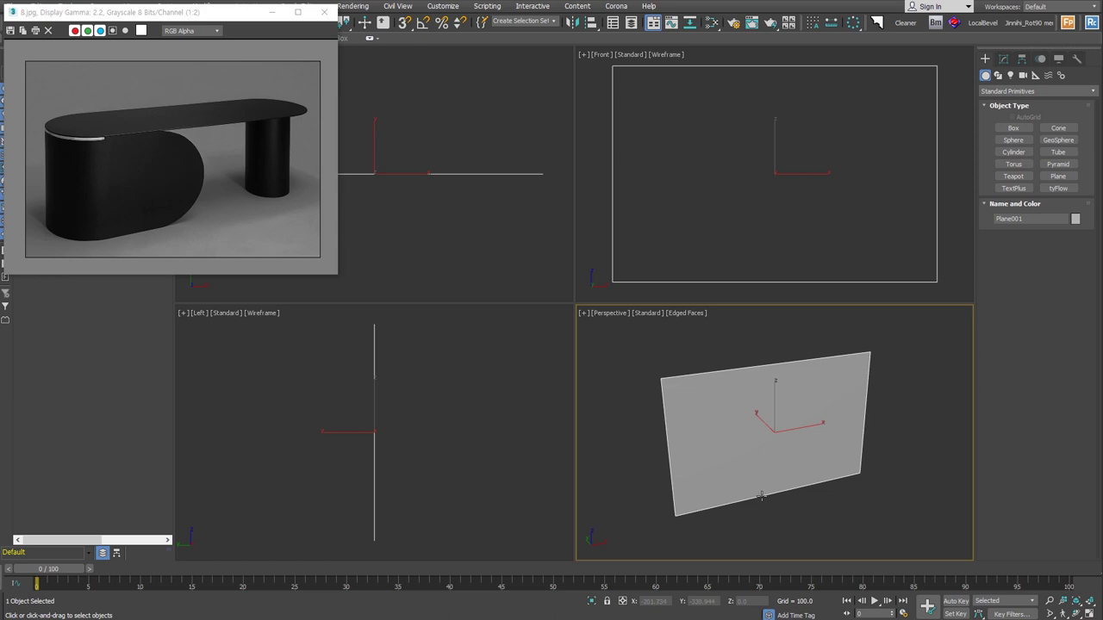
pyautogui.hotkey('alt', 'Tab')
pyautogui.moveTo(160, 445); pyautogui.dragTo(732, 464)
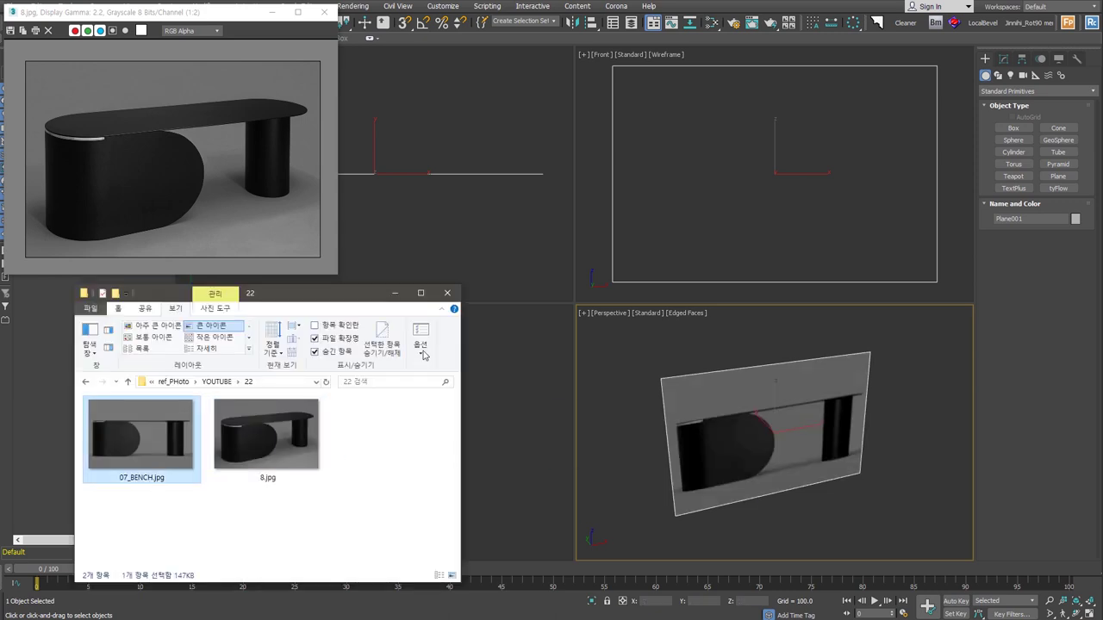
pyautogui.keyDown('alt'); pyautogui.moveTo(818, 452); pyautogui.dragTo(822, 449, button='middle'); pyautogui.keyUp('alt')
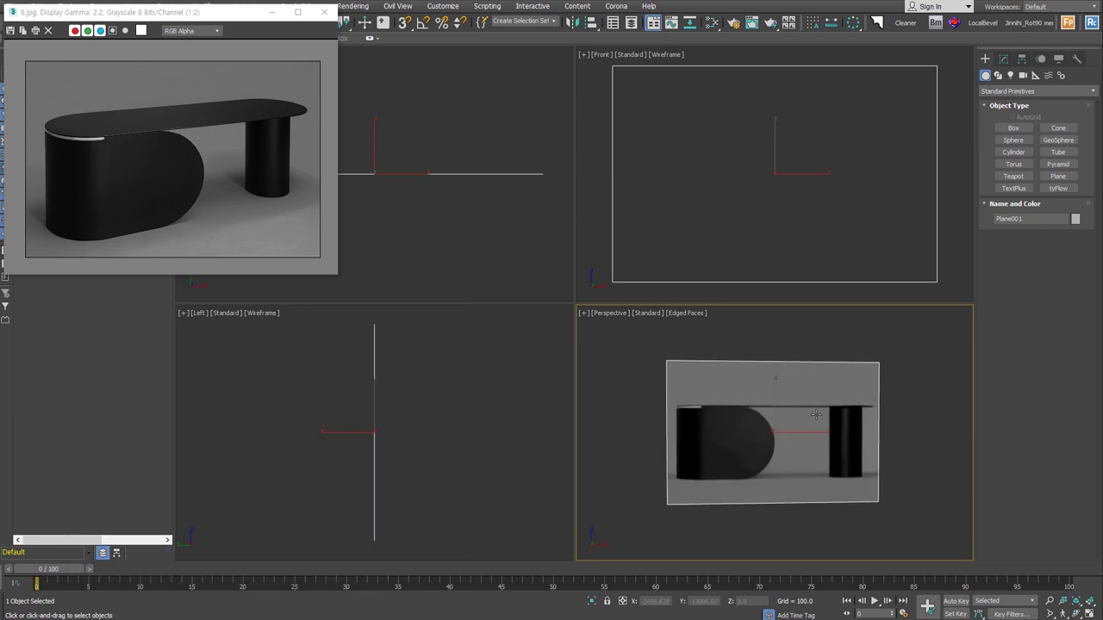
pyautogui.click(722, 223)
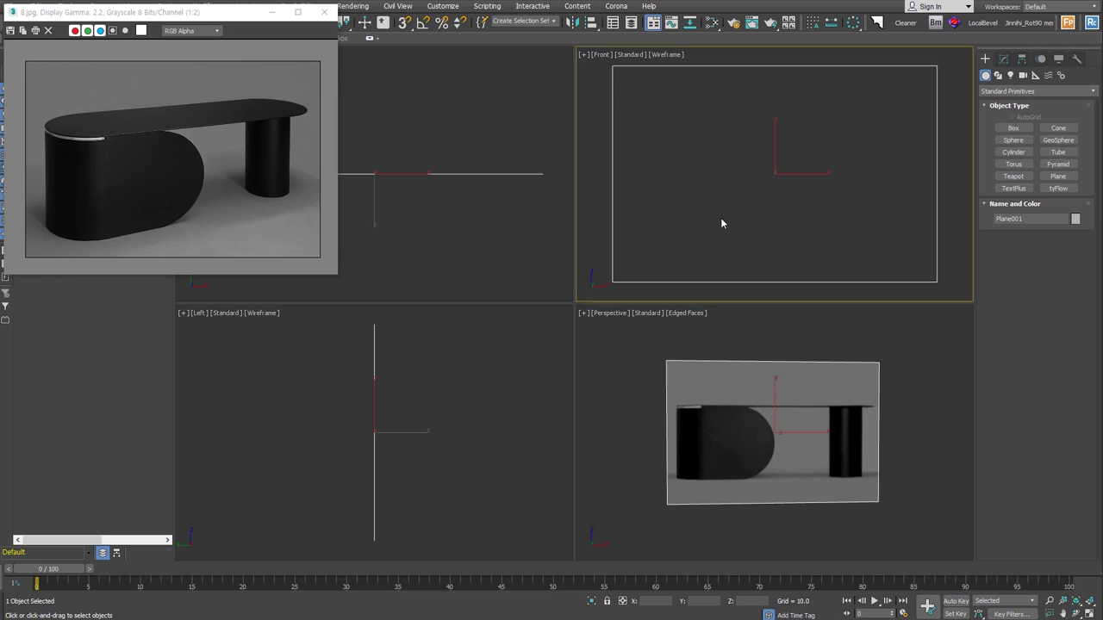
pyautogui.press('F3')
# Step: Draw a circle spline centered on the right bench leg in the enlarged front view
pyautogui.moveTo(573, 305)
pyautogui.mouseDown()
pyautogui.moveTo(389, 410)
pyautogui.moveTo(422, 396)
pyautogui.mouseUp()
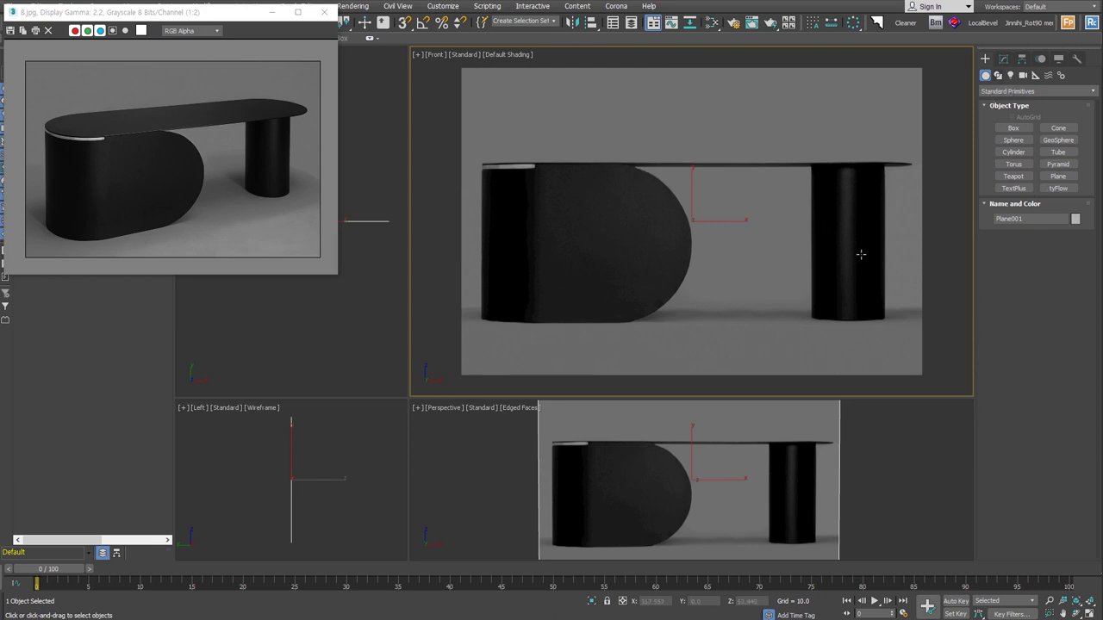
pyautogui.click(999, 75)
pyautogui.moveTo(850, 228); pyautogui.dragTo(887, 229)
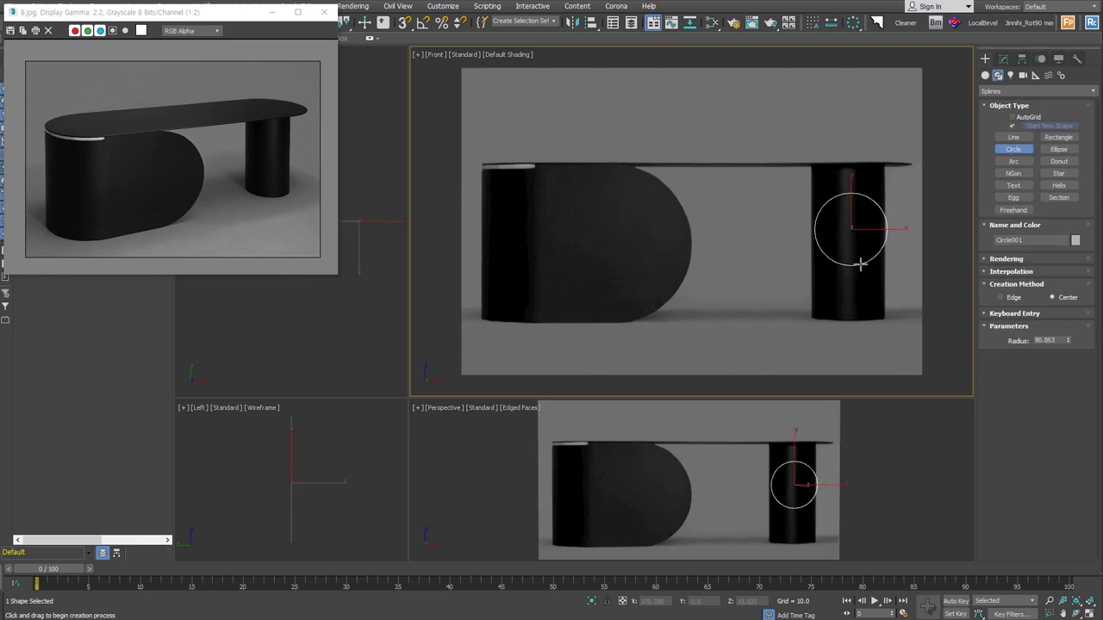
pyautogui.rightClick(963, 325)
pyautogui.click(874, 237)
pyautogui.moveTo(875, 230); pyautogui.dragTo(873, 231)
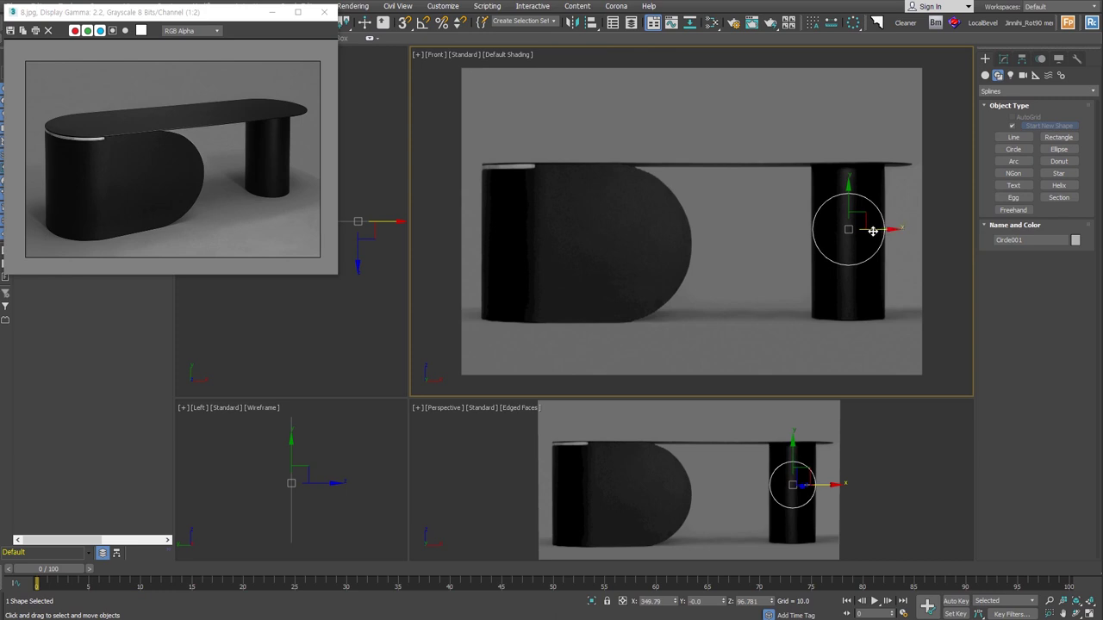
# Step: Rotate the circle 90° in the left view, raise it to the leg top, and copy it
pyautogui.rightClick(347, 526)
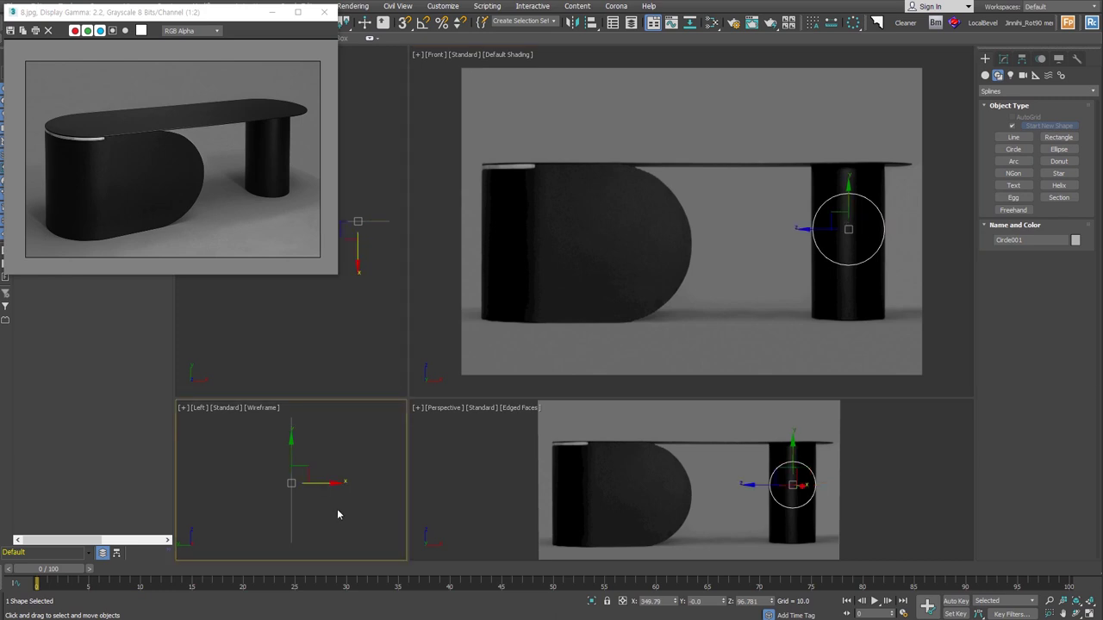
pyautogui.rightClick(312, 488)
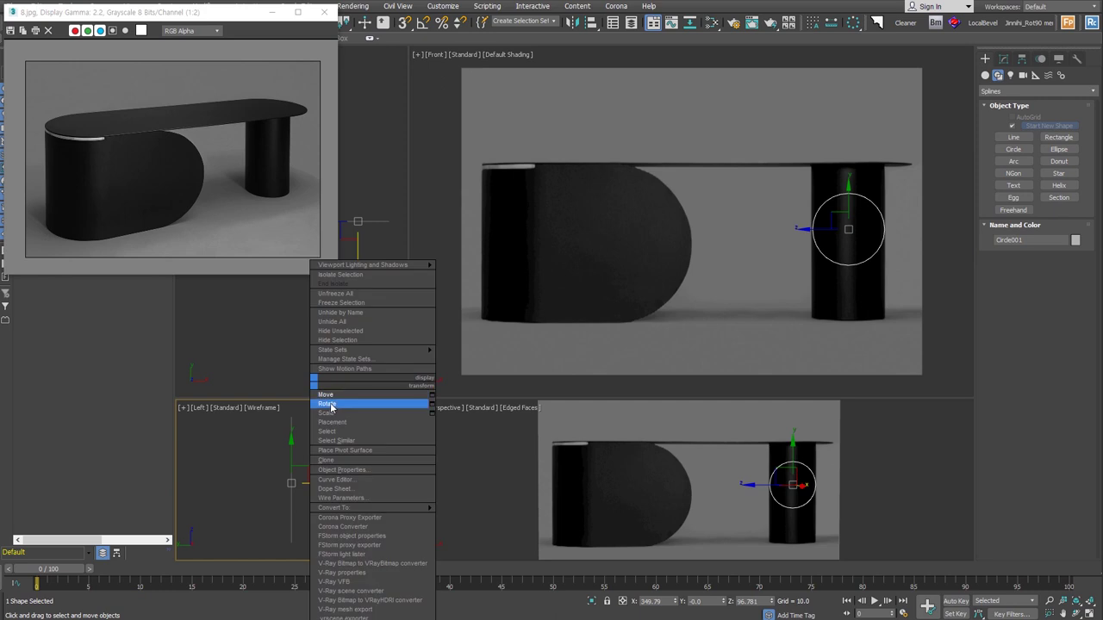
pyautogui.click(327, 405)
pyautogui.moveTo(323, 468); pyautogui.dragTo(280, 434)
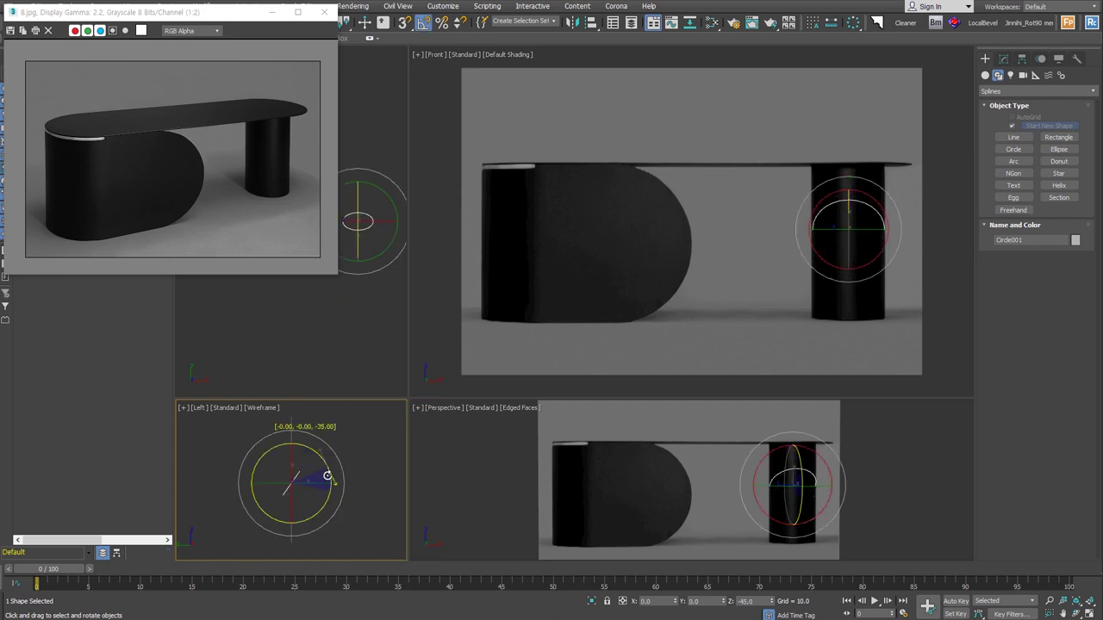
pyautogui.press('w')
pyautogui.scroll(3, 876, 253)
pyautogui.scroll(2, 814, 250)
pyautogui.moveTo(773, 177); pyautogui.dragTo(811, 46)
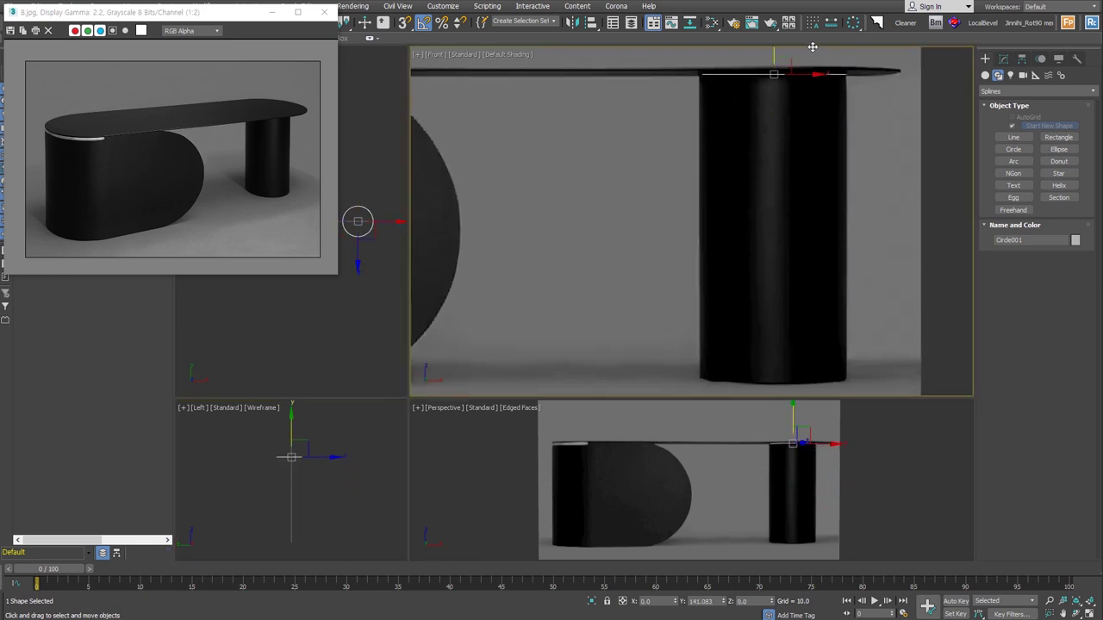
pyautogui.scroll(-3, 837, 285)
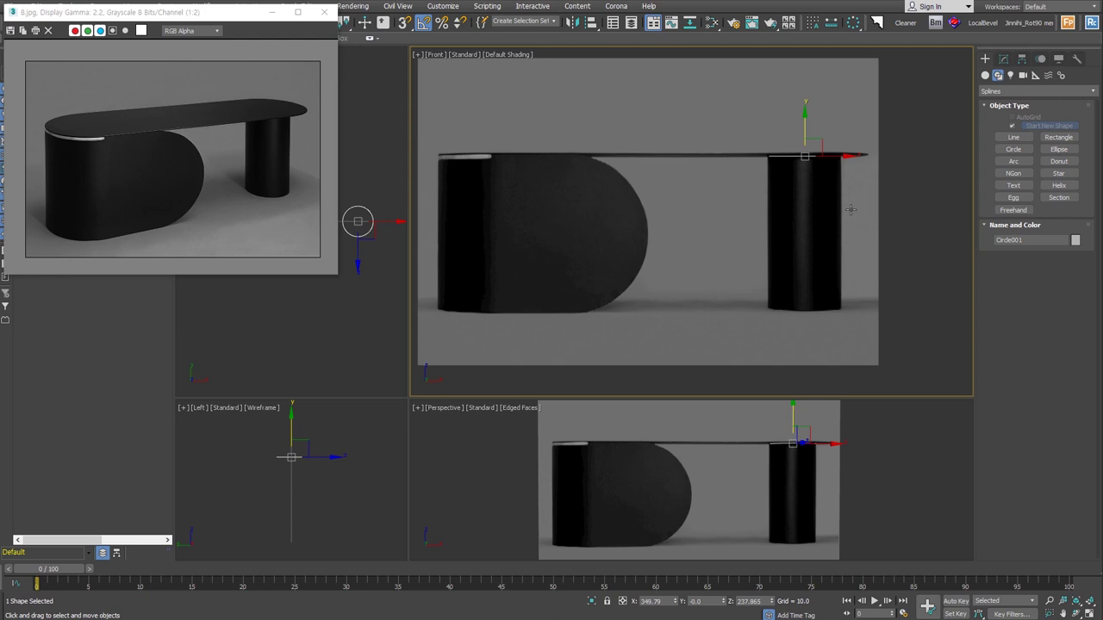
pyautogui.hotkey('ctrl', 'v')
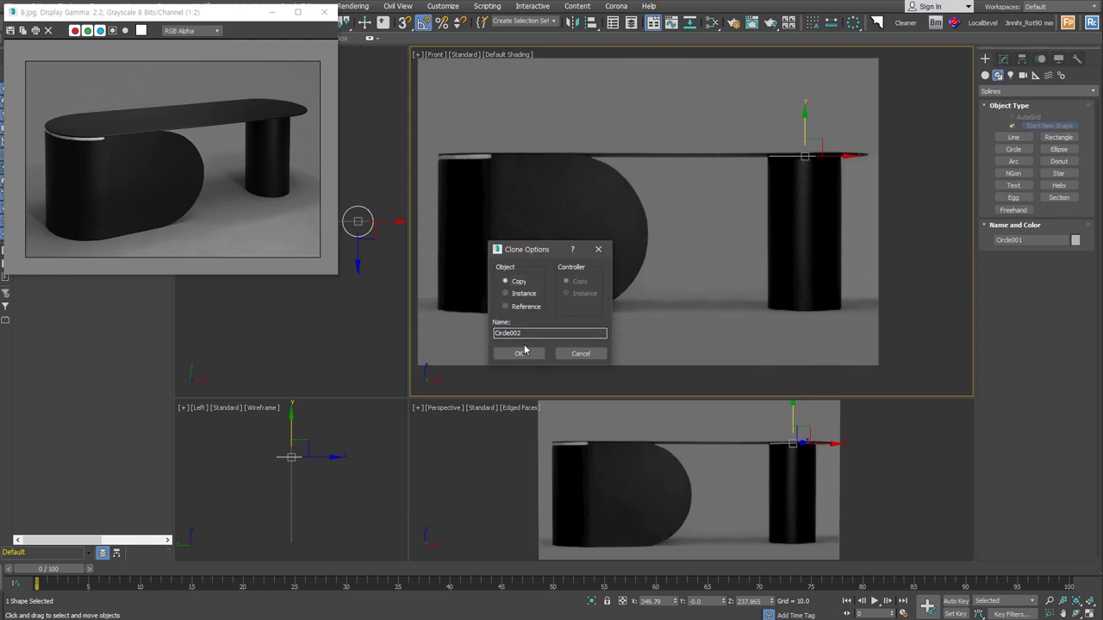
# Step: Clone the circle as Circle002 and shell it with outer 0 and inner about 337.8
pyautogui.click(523, 353)
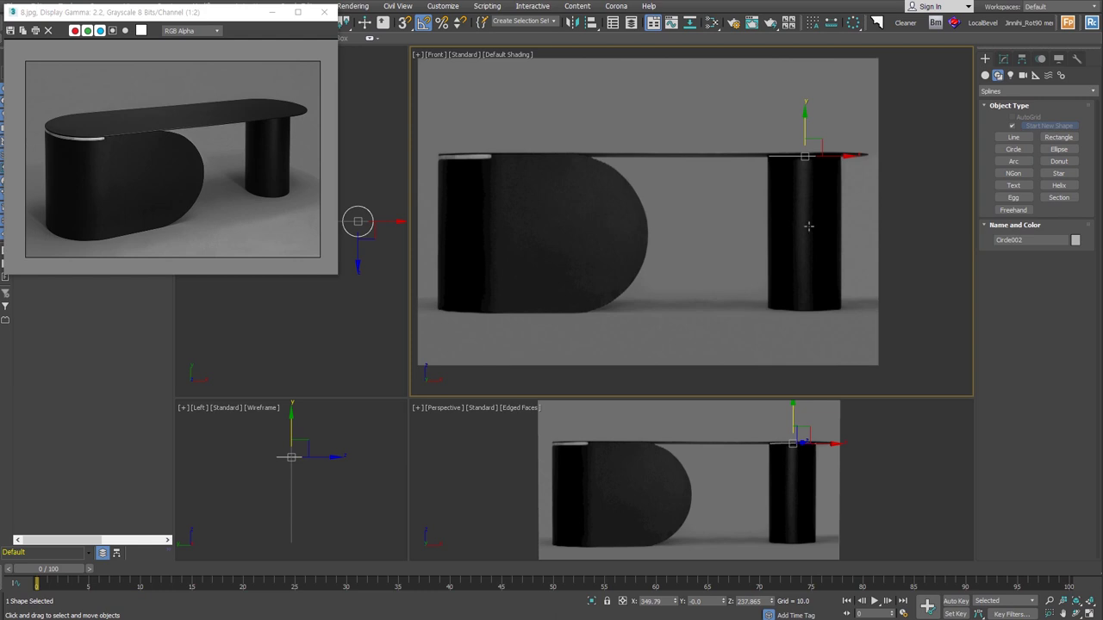
pyautogui.click(1003, 57)
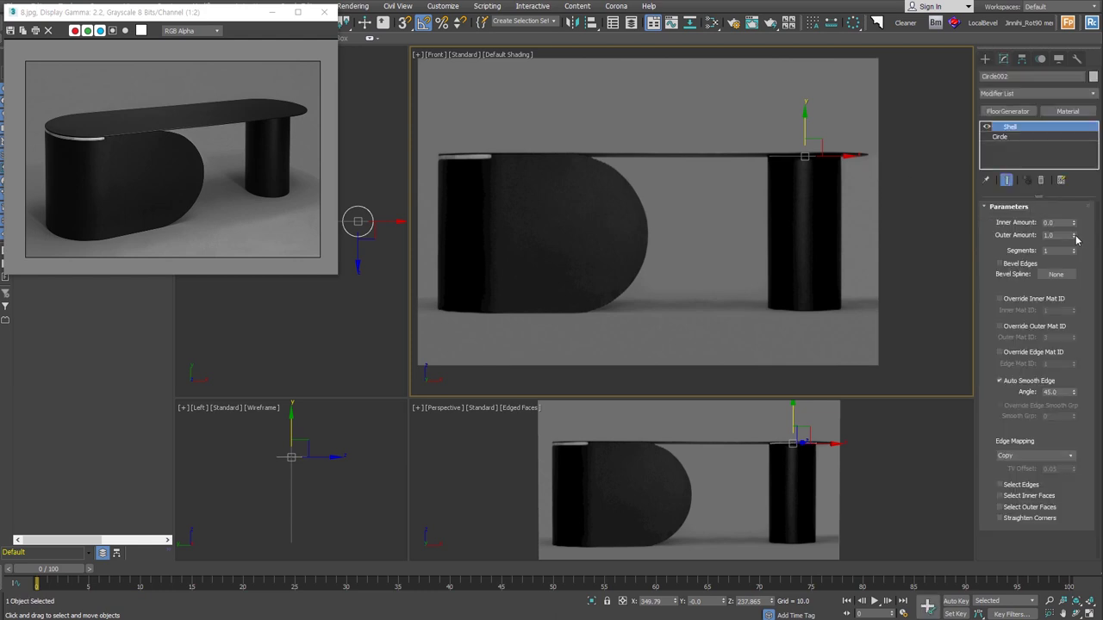
pyautogui.rightClick(1074, 235)
pyautogui.moveTo(1073, 223)
pyautogui.mouseDown()
pyautogui.moveTo(1042, 193)
pyautogui.moveTo(1043, 177)
pyautogui.mouseUp()
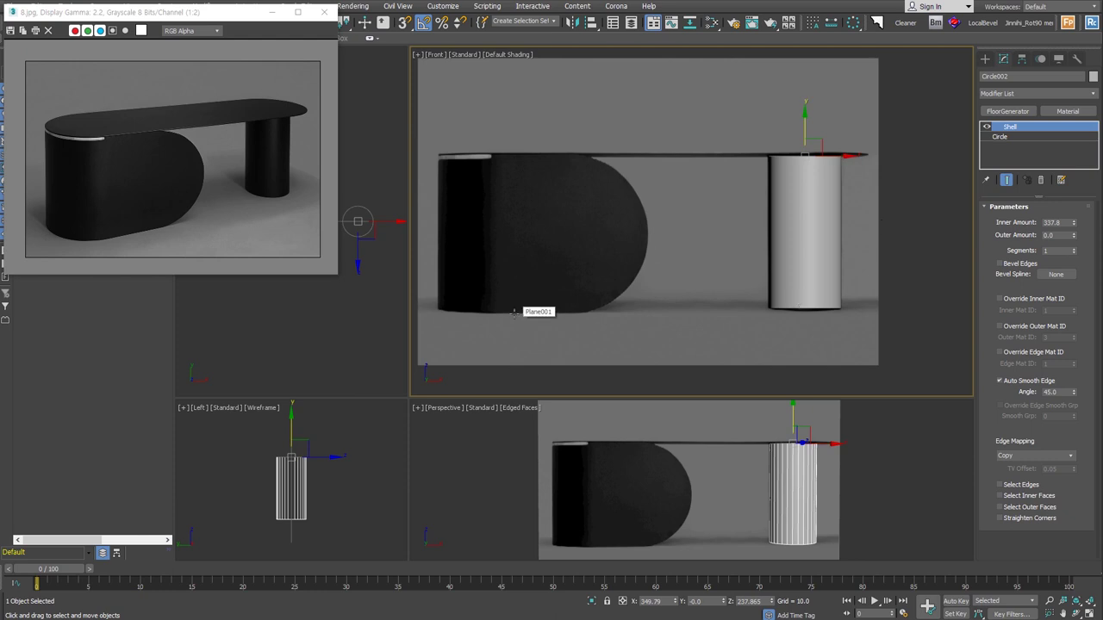
pyautogui.keyDown('alt'); pyautogui.moveTo(349, 472); pyautogui.dragTo(308, 470, button='middle'); pyautogui.keyUp('alt')
# Step: Select Circle001 and convert it to an Editable Spline
pyautogui.click(305, 471)
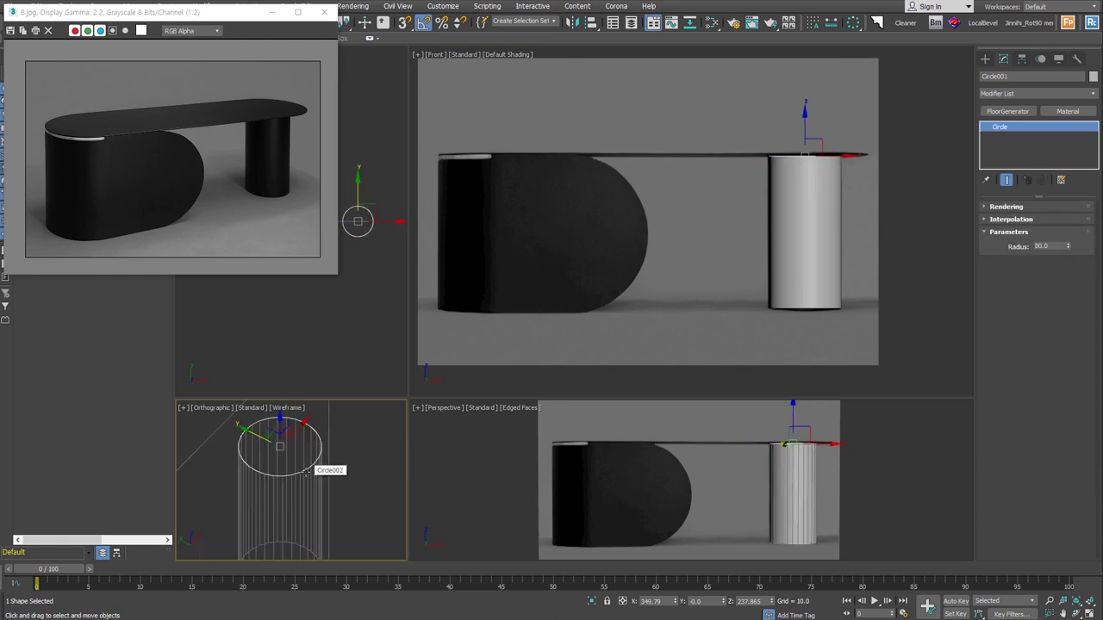
pyautogui.scroll(5, 310, 469)
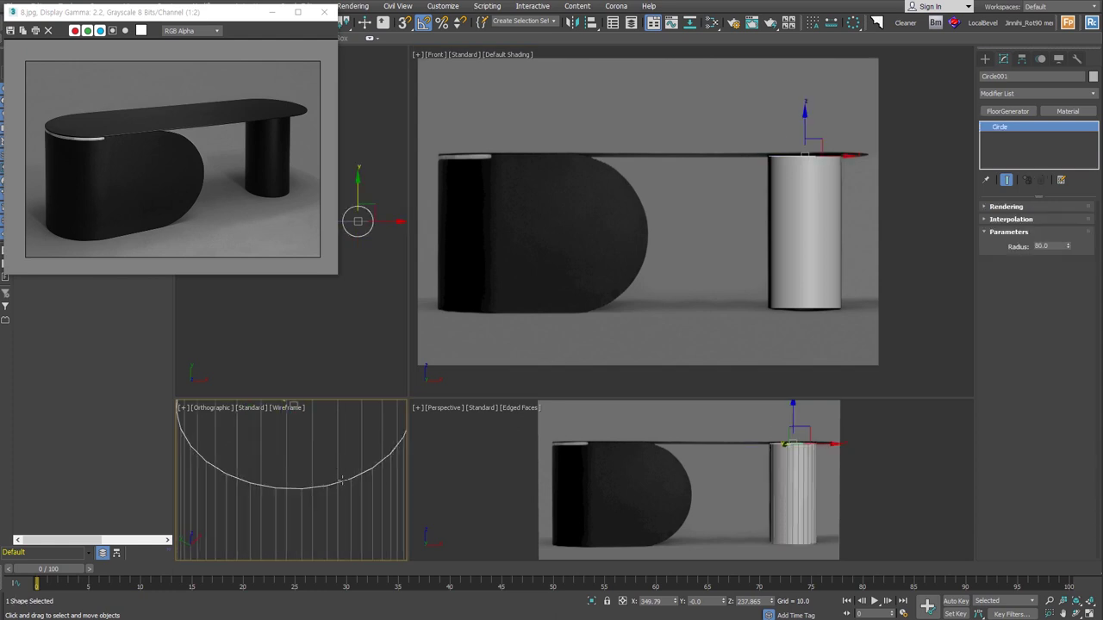
pyautogui.scroll(-3, 342, 480)
pyautogui.keyDown('alt'); pyautogui.moveTo(331, 461); pyautogui.dragTo(328, 479, button='middle'); pyautogui.keyUp('alt')
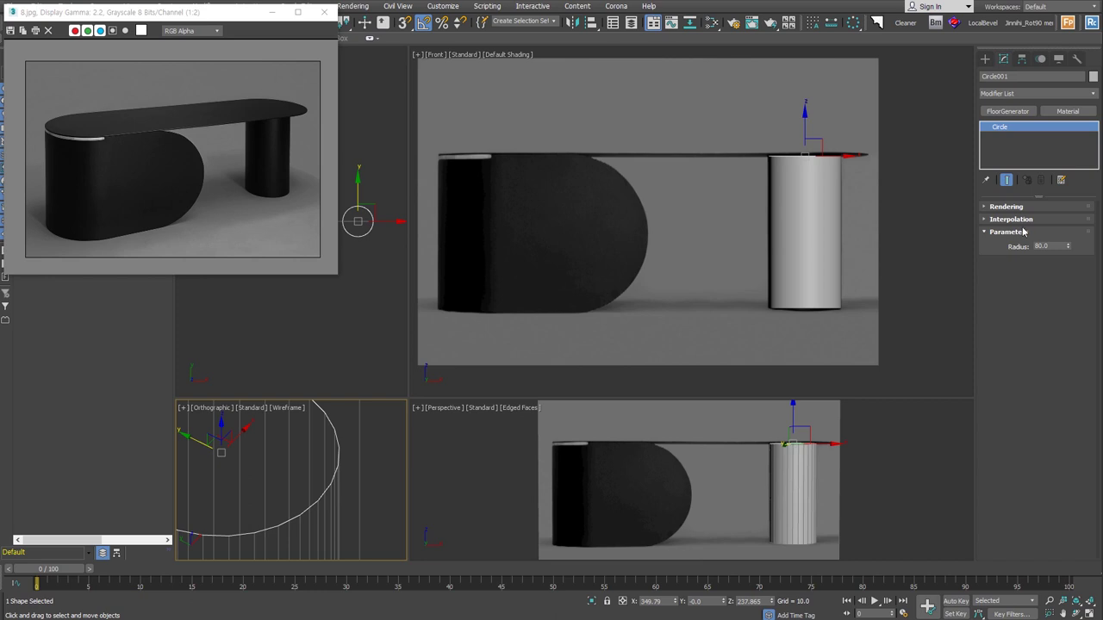
pyautogui.hotkey('alt', 'c')
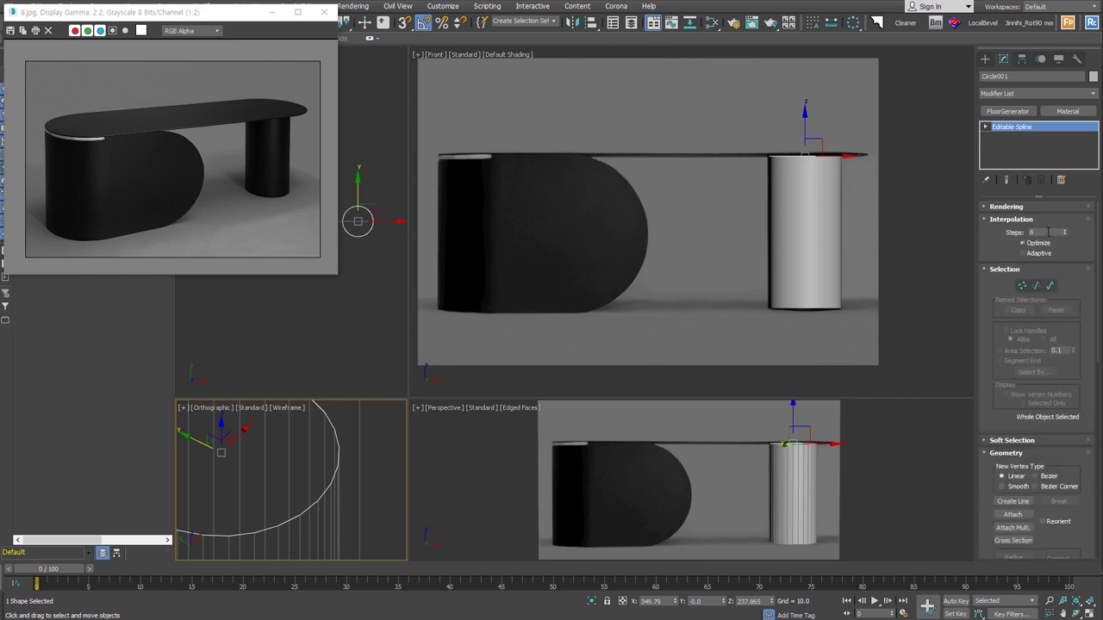
pyautogui.keyDown('alt'); pyautogui.moveTo(379, 525); pyautogui.dragTo(362, 491, button='middle'); pyautogui.keyUp('alt')
# Step: In Vertex mode, set Interpolation Steps to 30 and box-select the top vertices
pyautogui.click(1020, 287)
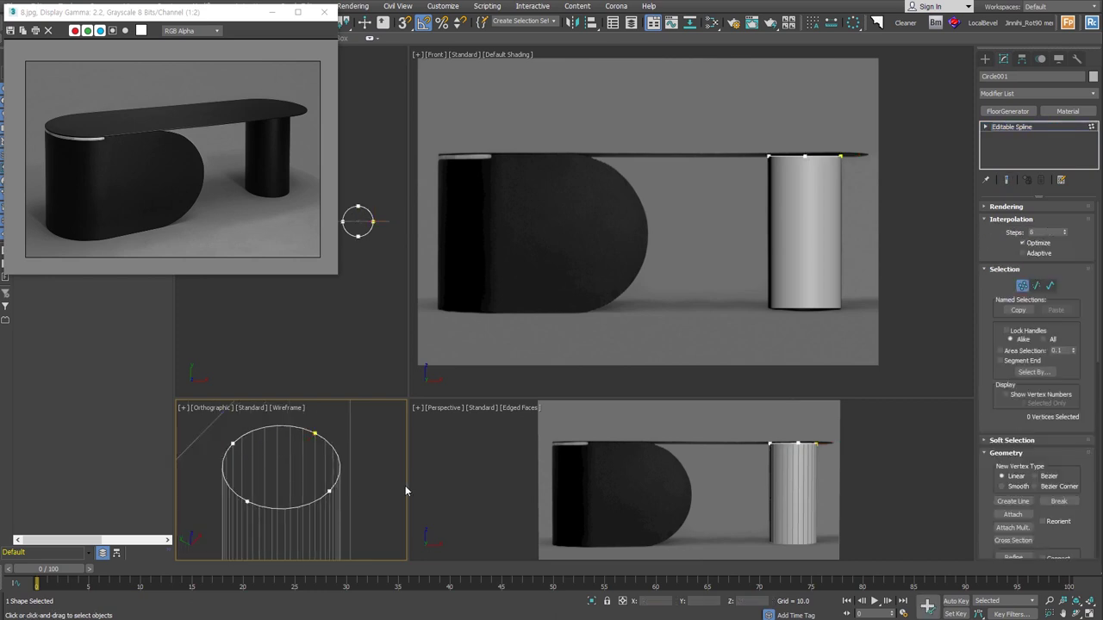
pyautogui.doubleClick(1038, 232)
pyautogui.write('20')
pyautogui.scroll(2, 318, 461)
pyautogui.scroll(2, 317, 461)
pyautogui.scroll(3, 347, 482)
pyautogui.scroll(2, 342, 485)
pyautogui.scroll(1, 342, 482)
pyautogui.scroll(1, 344, 454)
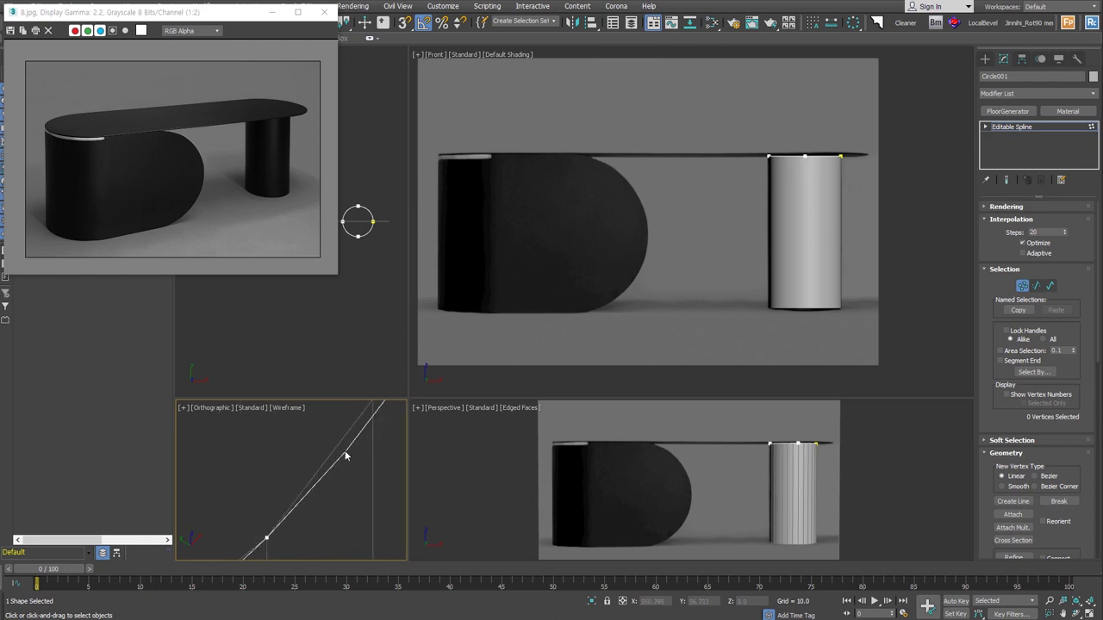
pyautogui.scroll(-3, 345, 451)
pyautogui.scroll(-1, 356, 485)
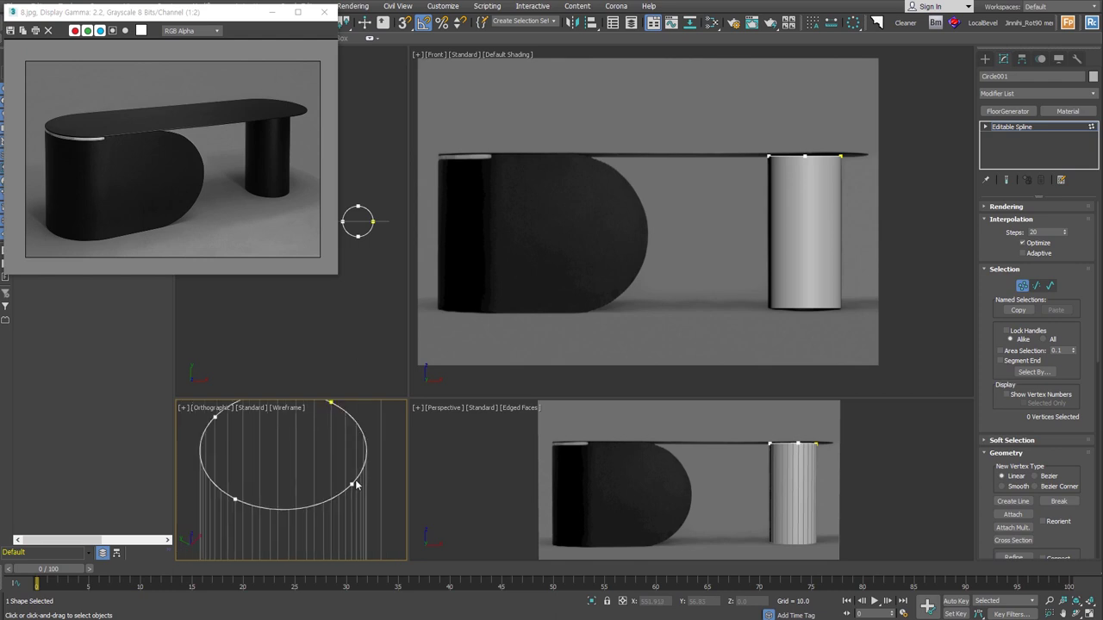
pyautogui.doubleClick(1045, 232)
pyautogui.write('30')
pyautogui.moveTo(783, 120); pyautogui.dragTo(827, 177)
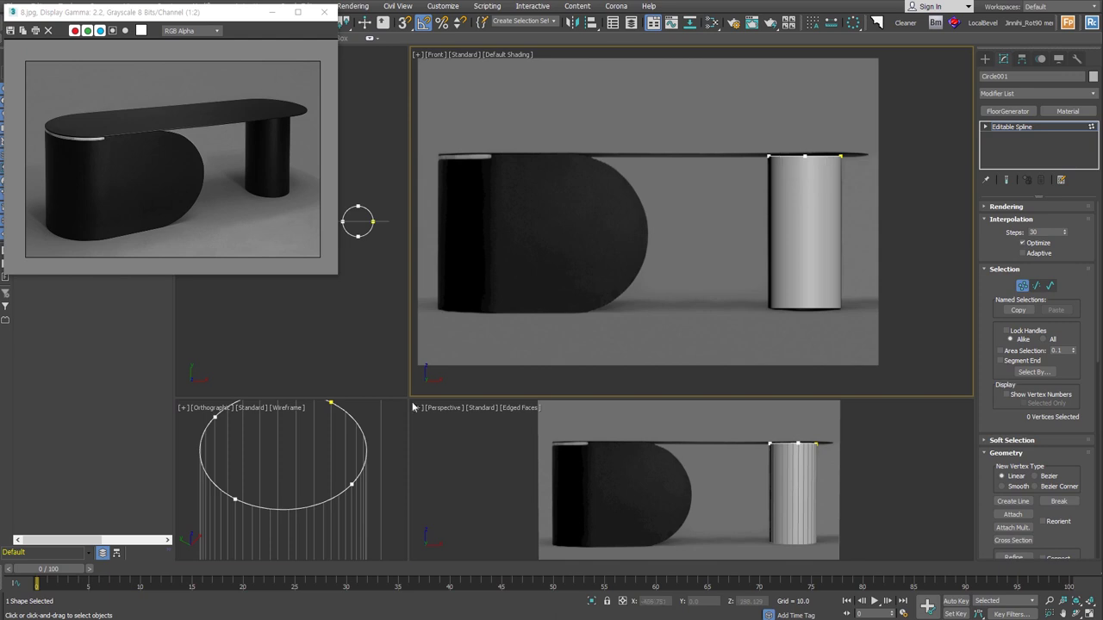
pyautogui.scroll(-5, 334, 440)
pyautogui.moveTo(740, 121); pyautogui.dragTo(870, 188)
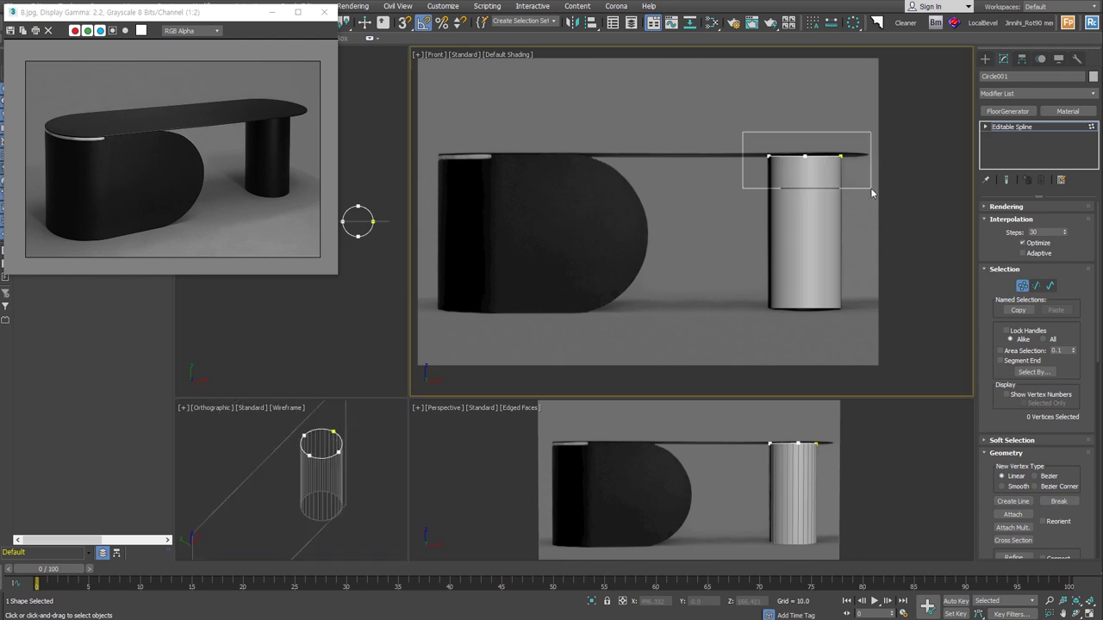
# Step: Scale the Circle001 spline outward at spline level
pyautogui.click(1049, 286)
pyautogui.rightClick(801, 153)
pyautogui.click(827, 177)
pyautogui.moveTo(817, 124); pyautogui.dragTo(829, 103)
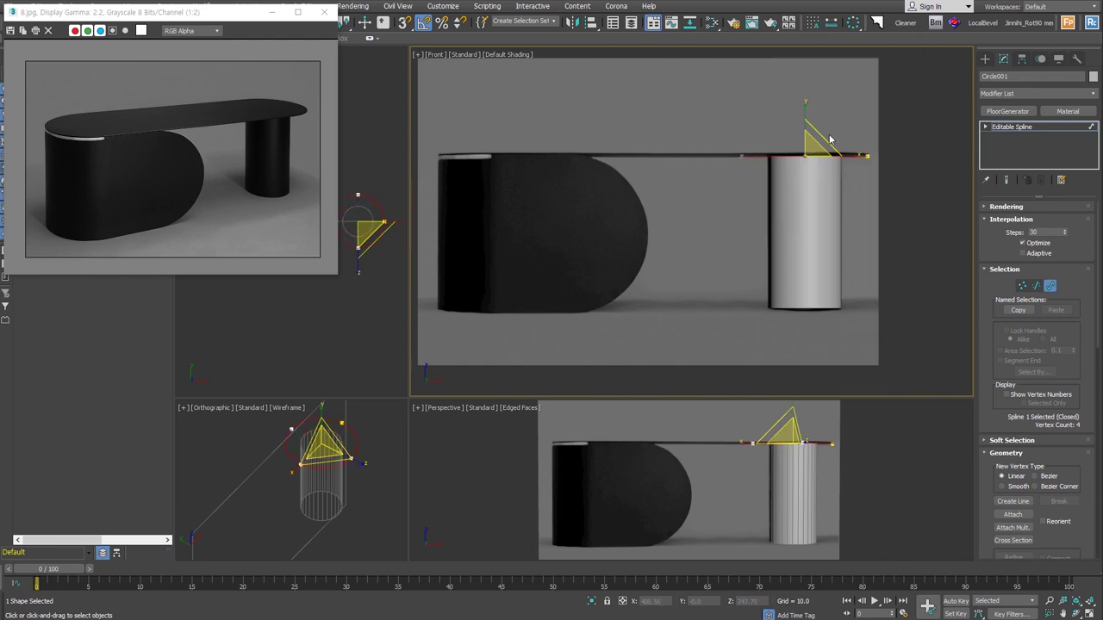
# Step: Select the two vertices at the spline's right end to break the circle there
pyautogui.click(1022, 285)
pyautogui.moveTo(778, 111); pyautogui.dragTo(823, 182)
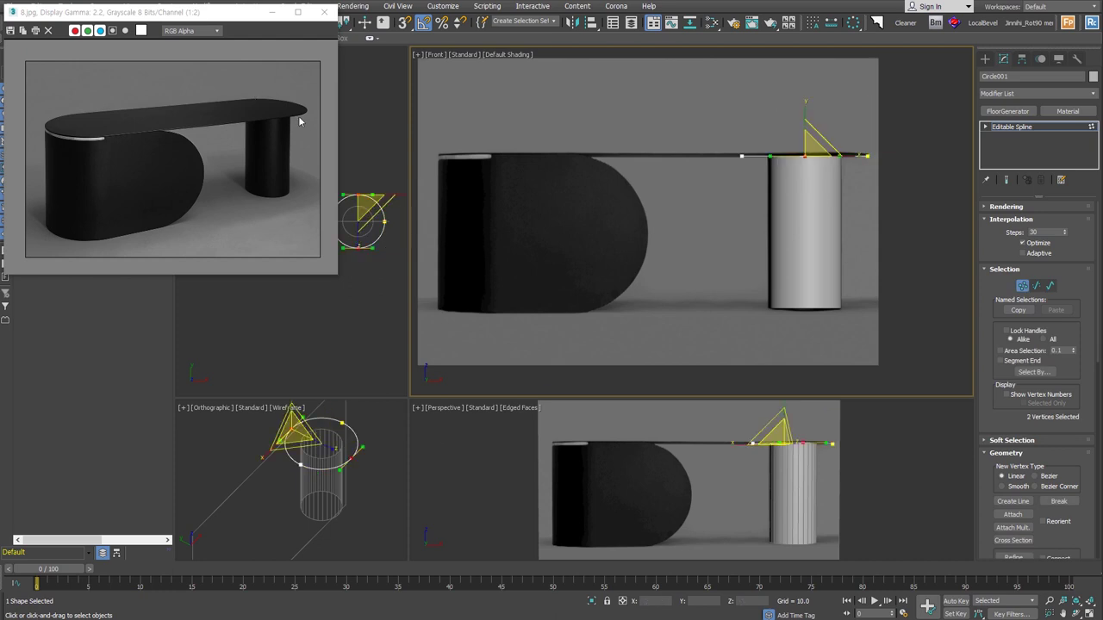
pyautogui.keyDown('alt'); pyautogui.moveTo(342, 468); pyautogui.dragTo(362, 457, button='middle'); pyautogui.keyUp('alt')
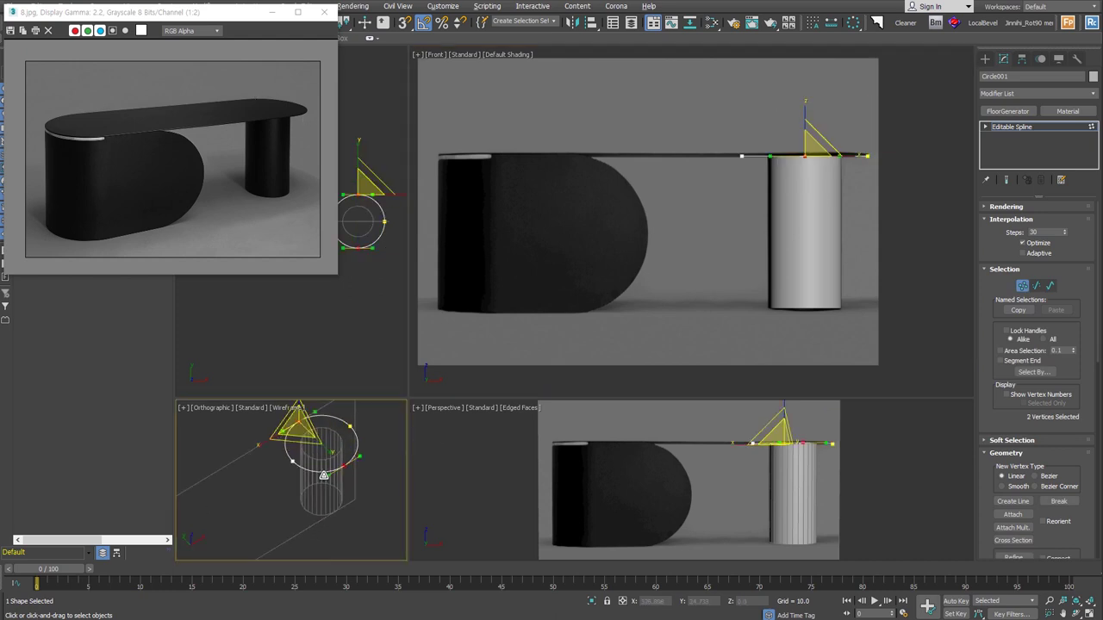
pyautogui.keyDown('alt'); pyautogui.moveTo(414, 425); pyautogui.dragTo(763, 426, button='middle'); pyautogui.keyUp('alt')
pyautogui.press('F3')
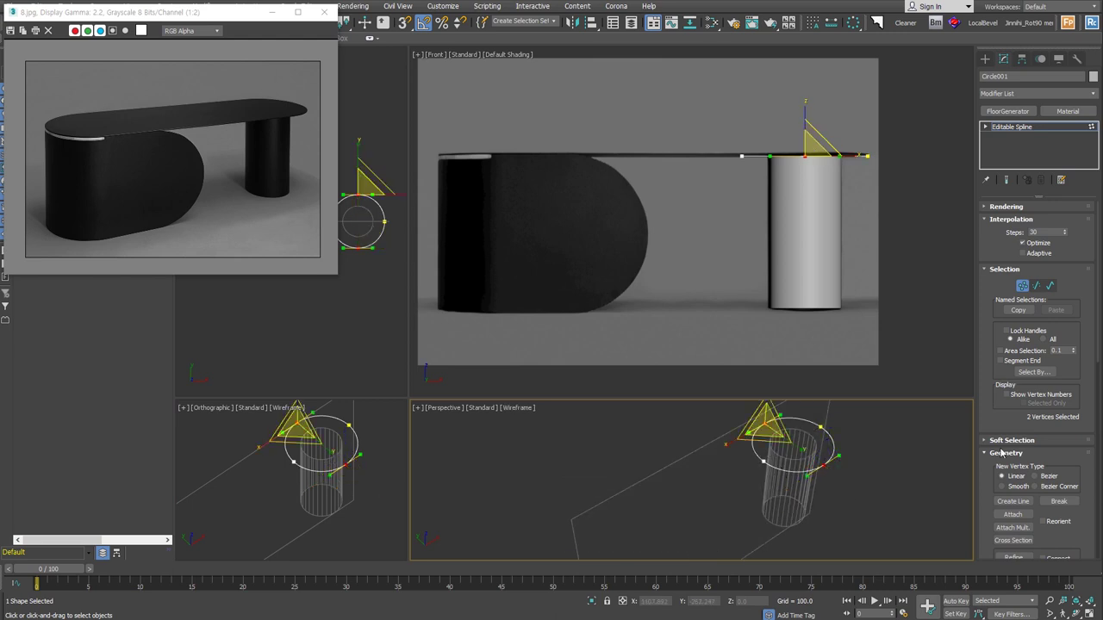
pyautogui.scroll(-3, 1008, 422)
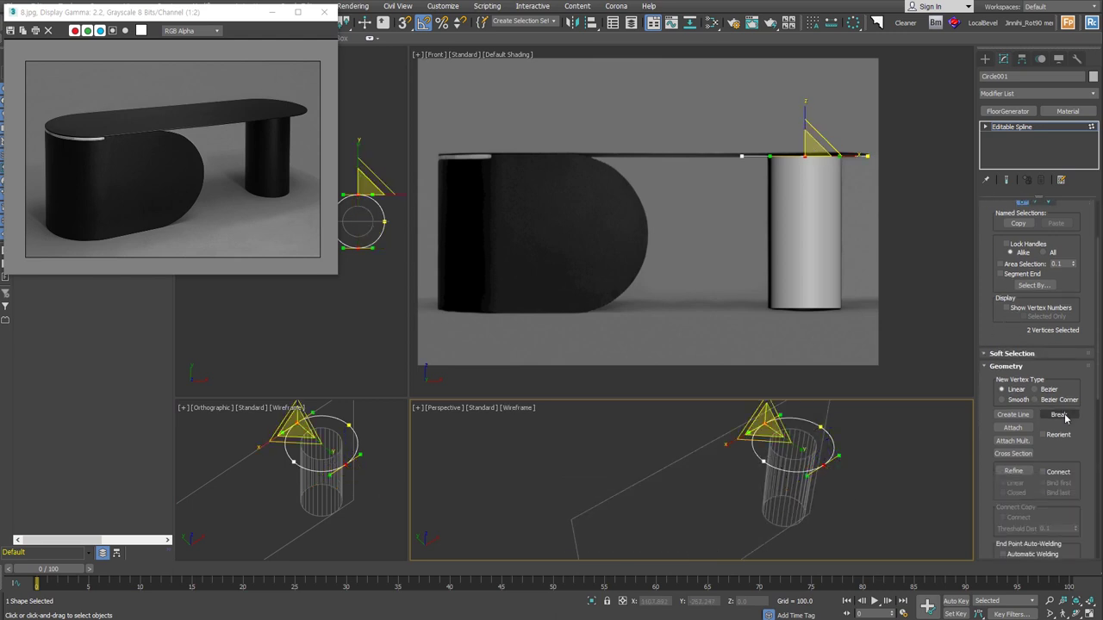
# Step: Move one half arc of the split circle onto the bench's left end
pyautogui.press('3')
pyautogui.click(813, 467)
pyautogui.moveTo(813, 468)
pyautogui.mouseDown()
pyautogui.moveTo(771, 459)
pyautogui.moveTo(663, 385)
pyautogui.mouseUp()
pyautogui.press('w')
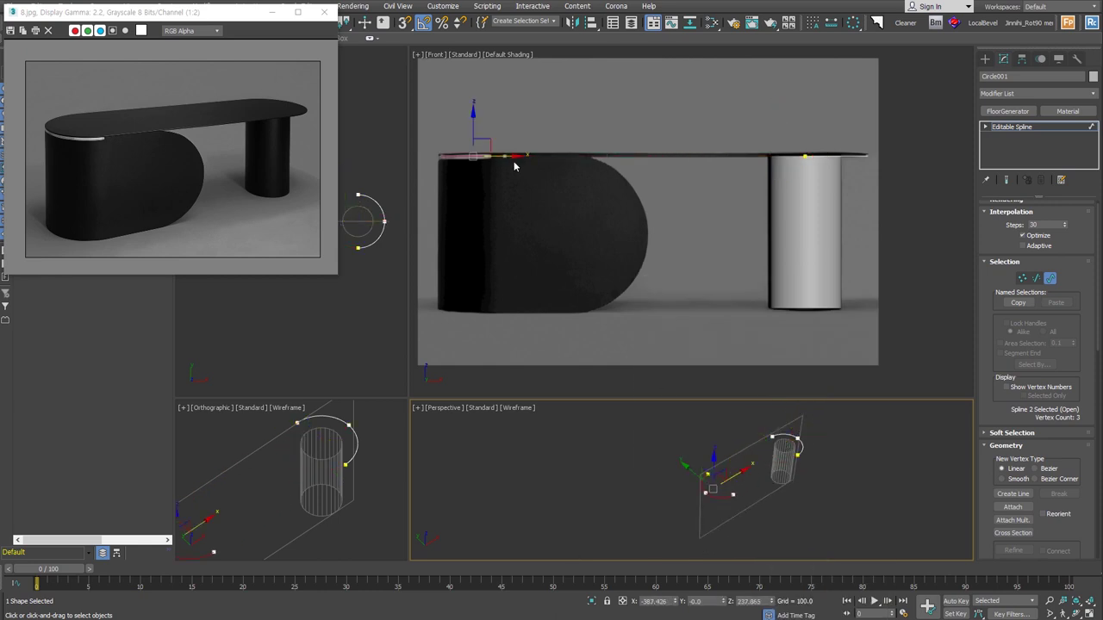
pyautogui.moveTo(510, 156); pyautogui.dragTo(503, 155)
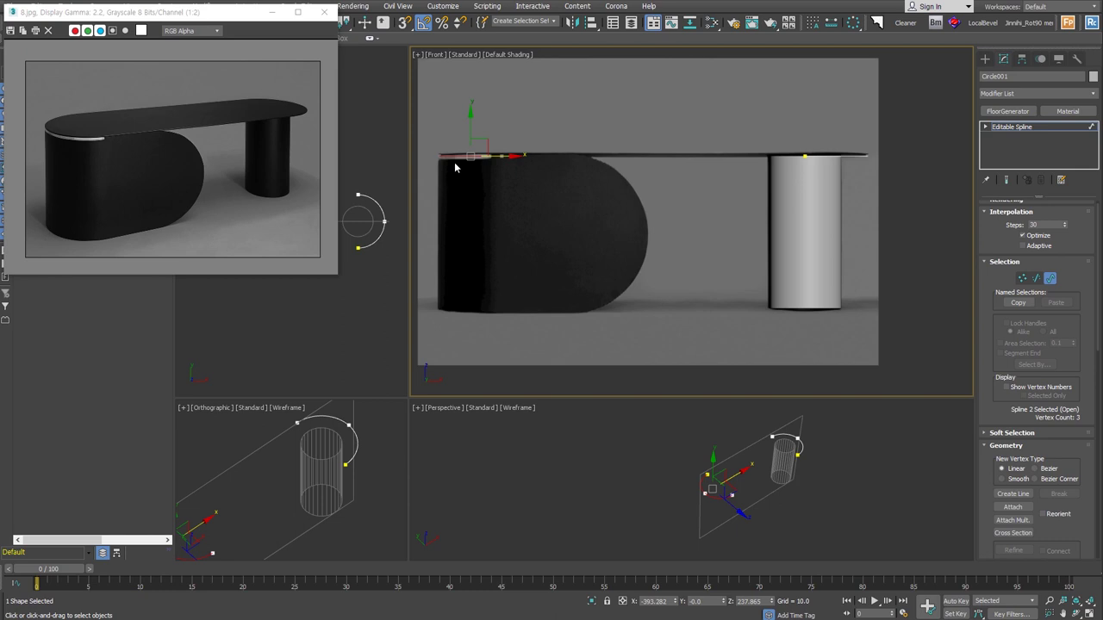
pyautogui.click(799, 360)
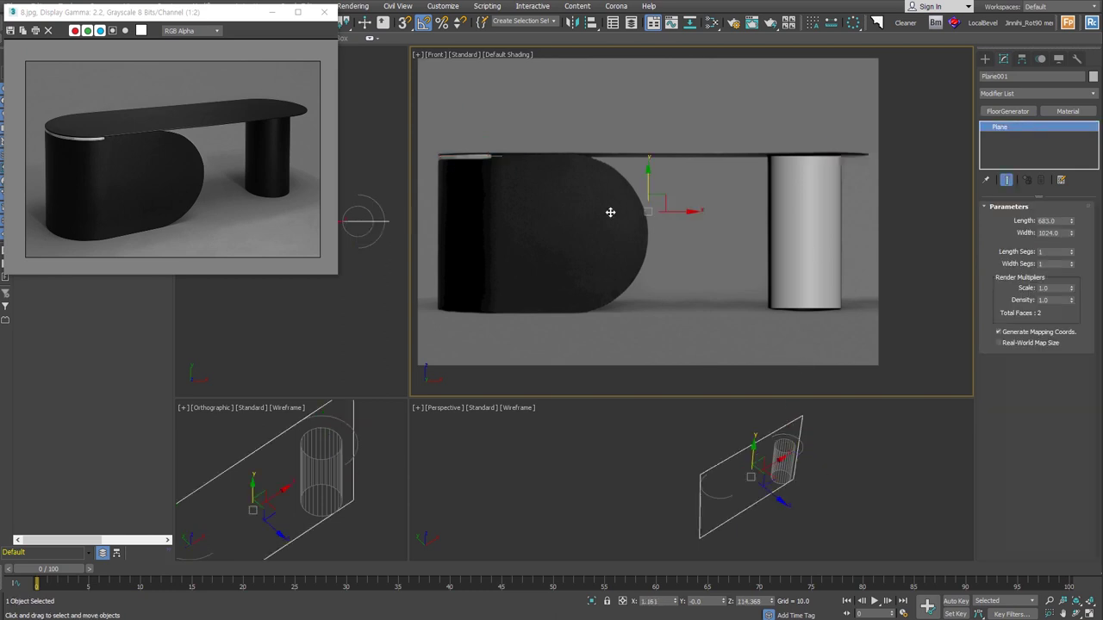
# Step: Shift the Plane001 reference plane up-left, then hide it with Hide Selection
pyautogui.click(768, 492)
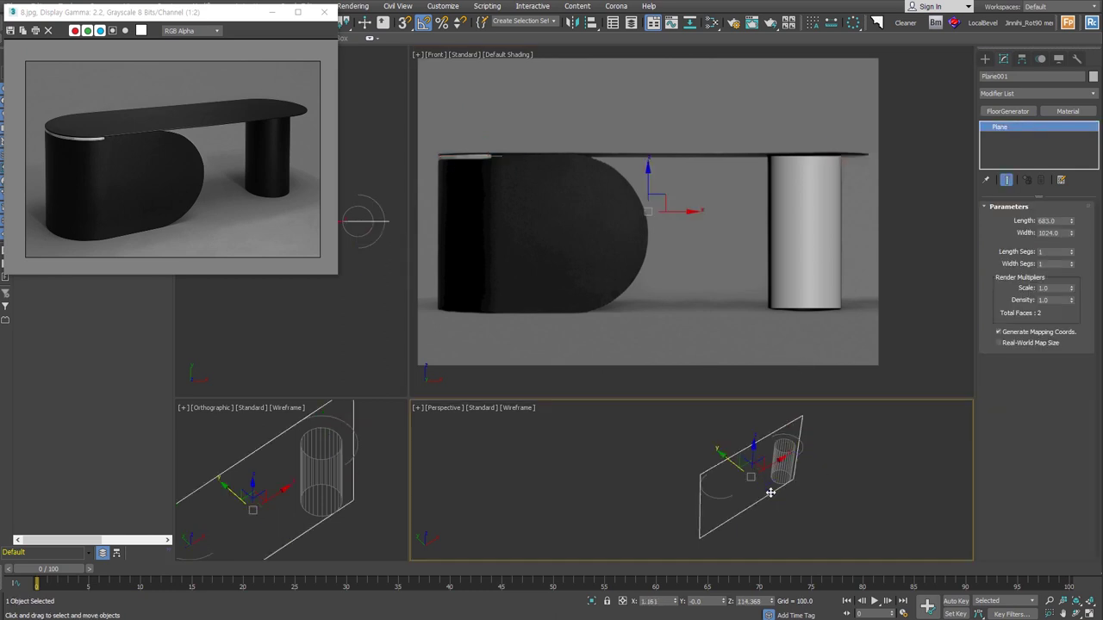
pyautogui.moveTo(730, 463); pyautogui.dragTo(685, 439)
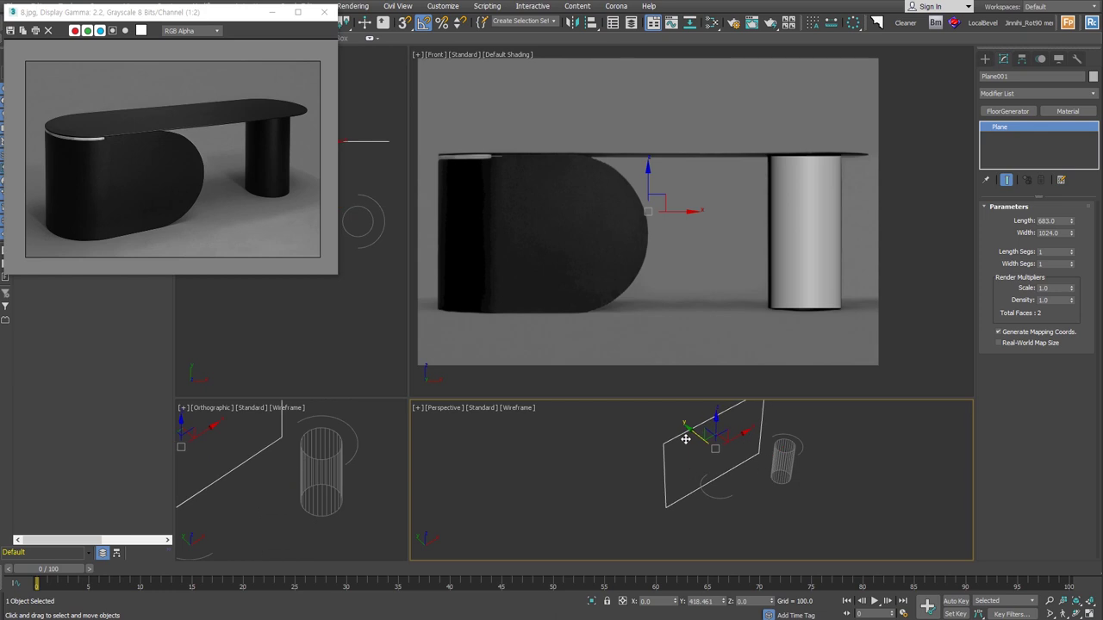
pyautogui.click(651, 234)
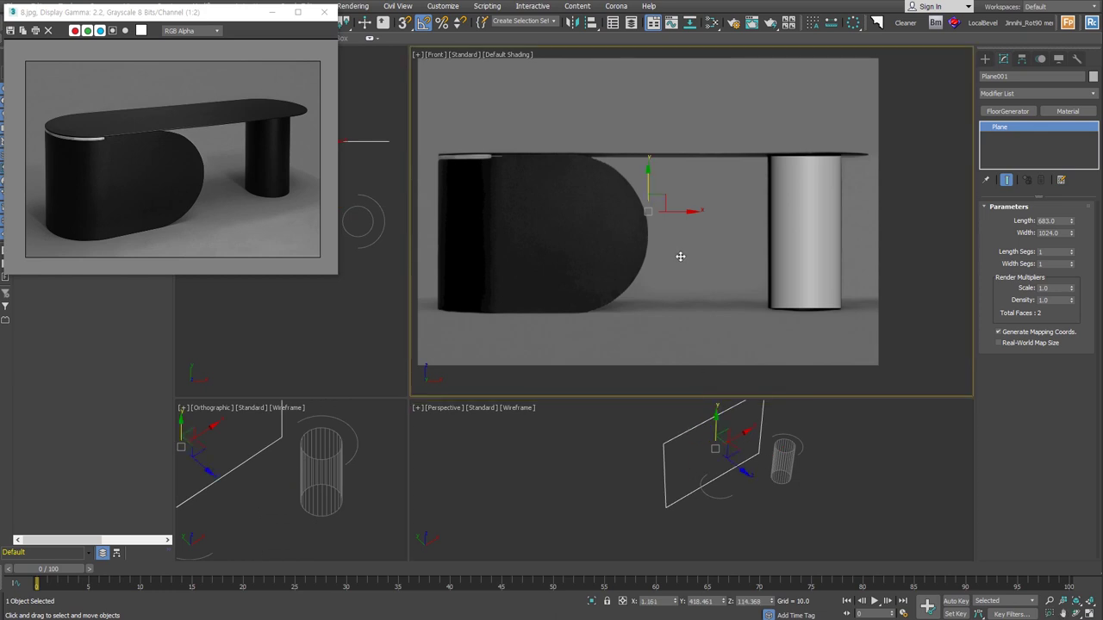
pyautogui.click(882, 440)
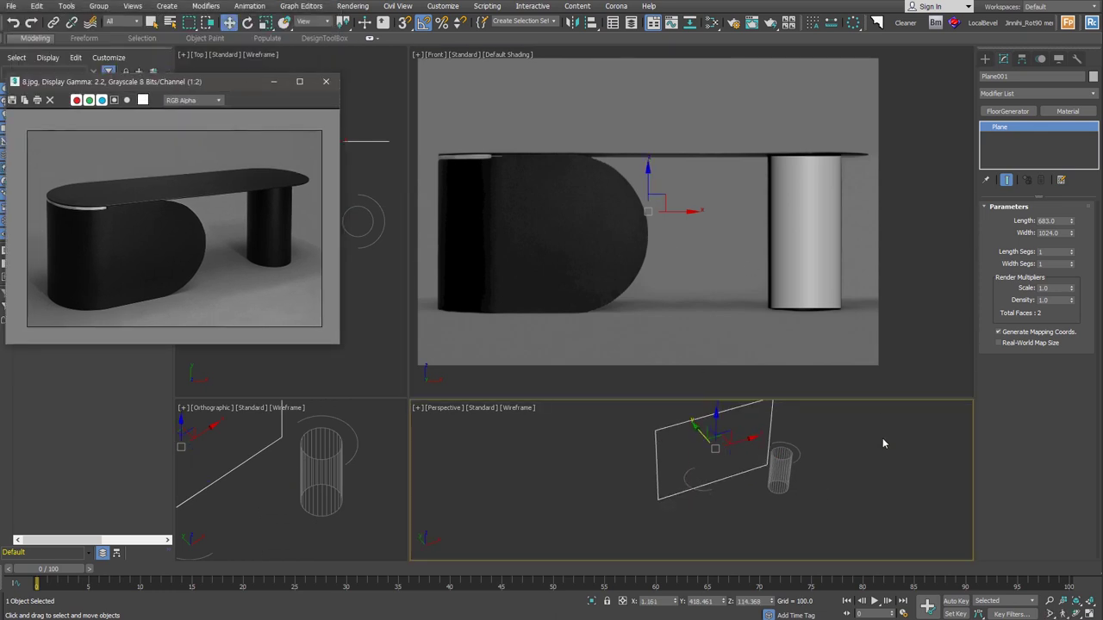
pyautogui.rightClick(709, 259)
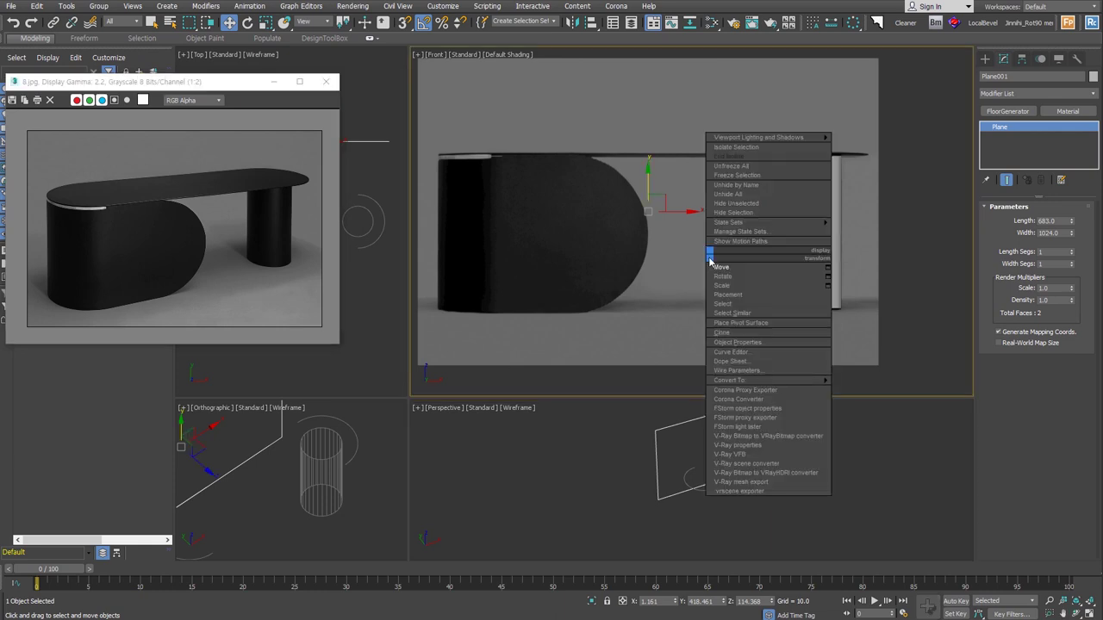
pyautogui.click(743, 213)
# Step: Connect the arc endpoints on both sides with straight segments to close the outline
pyautogui.click(692, 479)
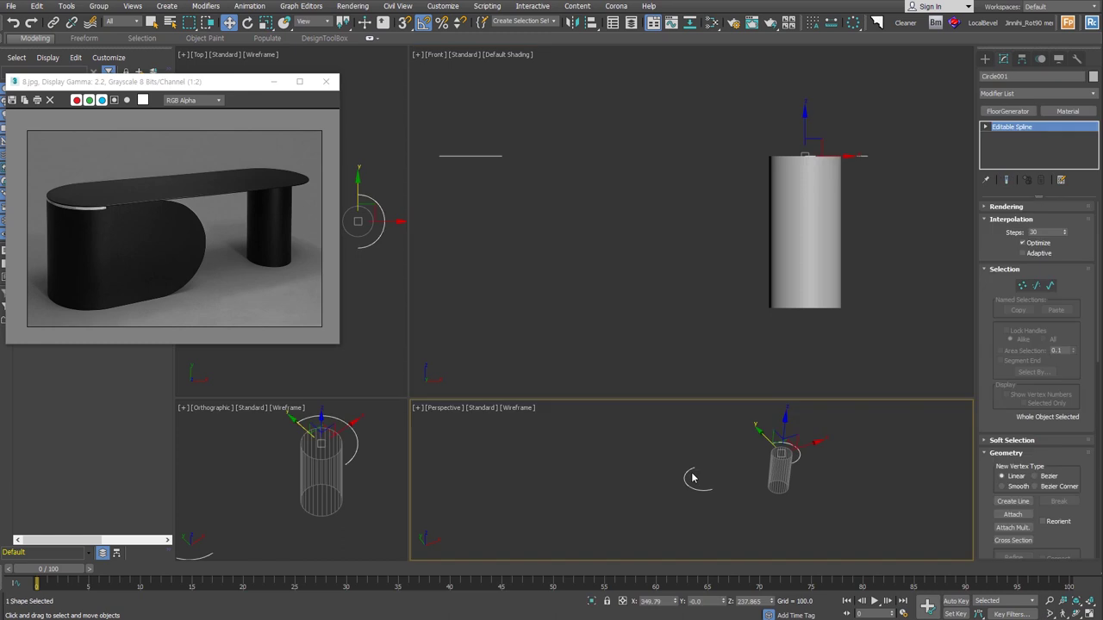
pyautogui.keyDown('alt'); pyautogui.moveTo(667, 236); pyautogui.dragTo(699, 216, button='middle'); pyautogui.keyUp('alt')
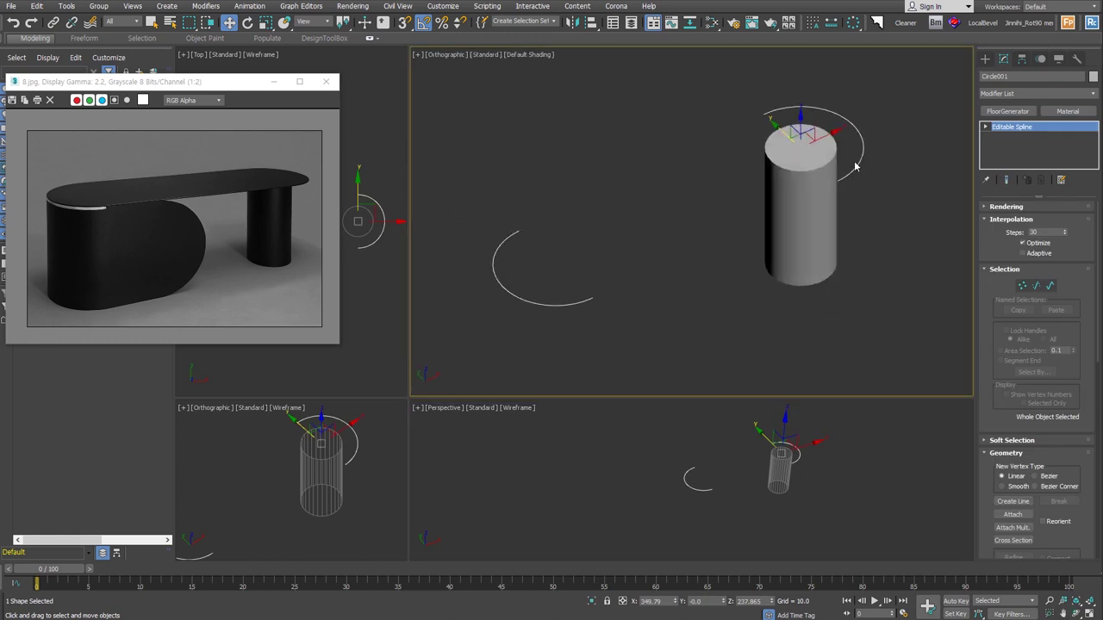
pyautogui.click(1020, 287)
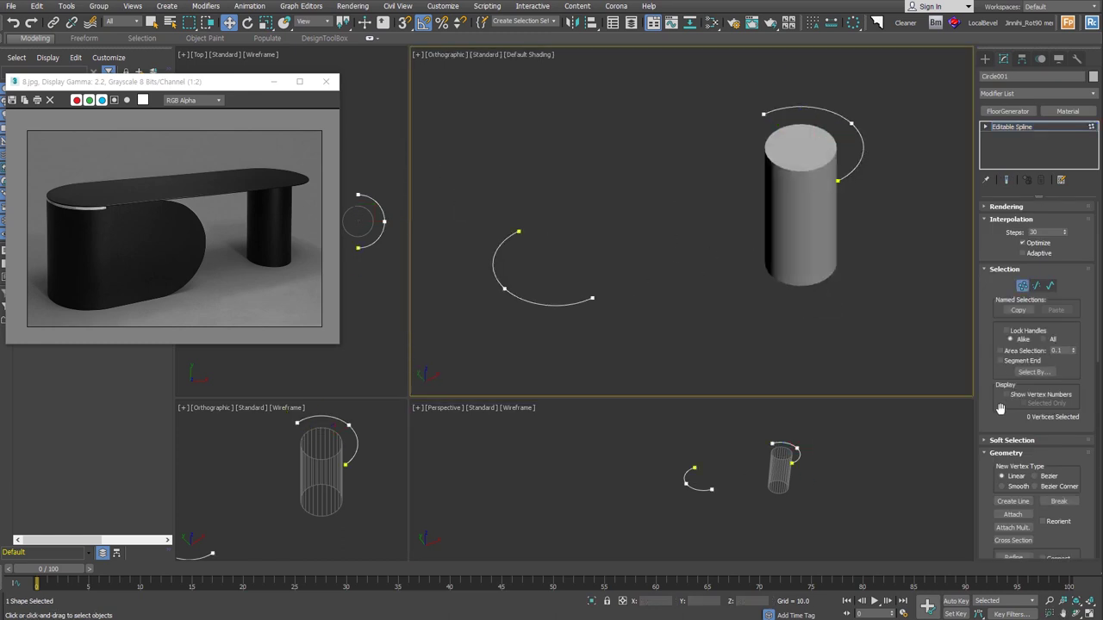
pyautogui.scroll(-5, 999, 405)
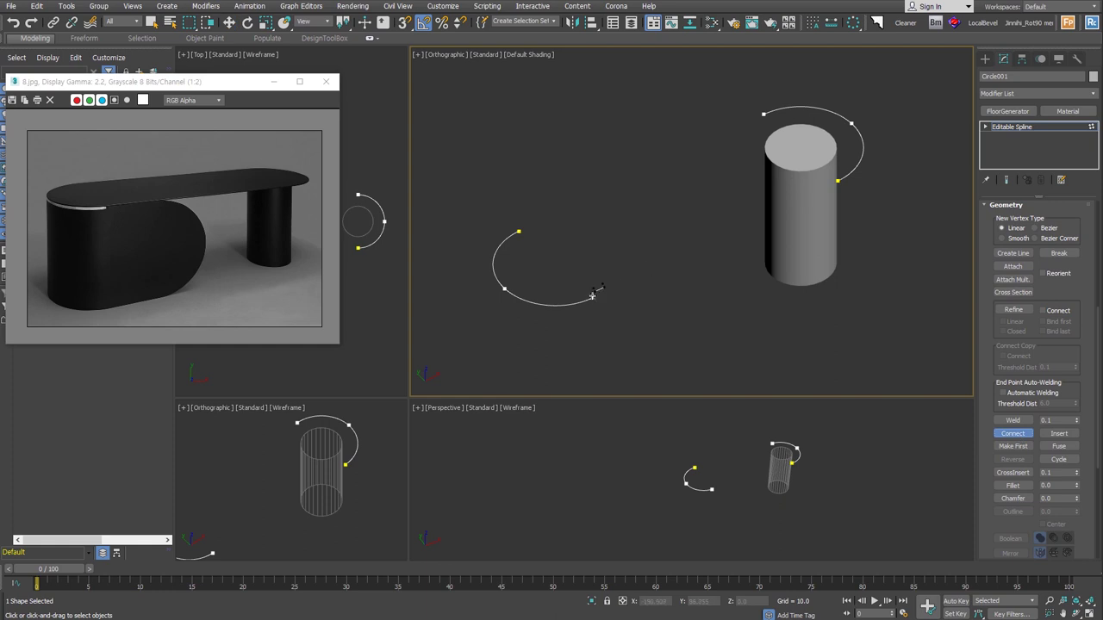
pyautogui.moveTo(591, 298); pyautogui.dragTo(837, 181)
pyautogui.moveTo(518, 232); pyautogui.dragTo(764, 113)
pyautogui.rightClick(764, 112)
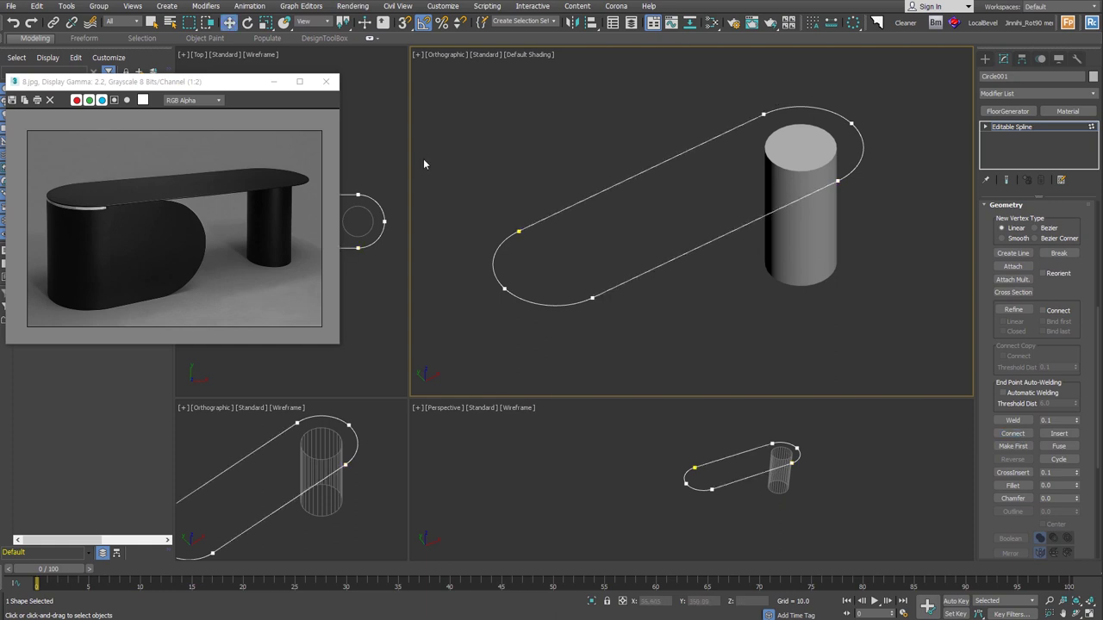
pyautogui.click(999, 127)
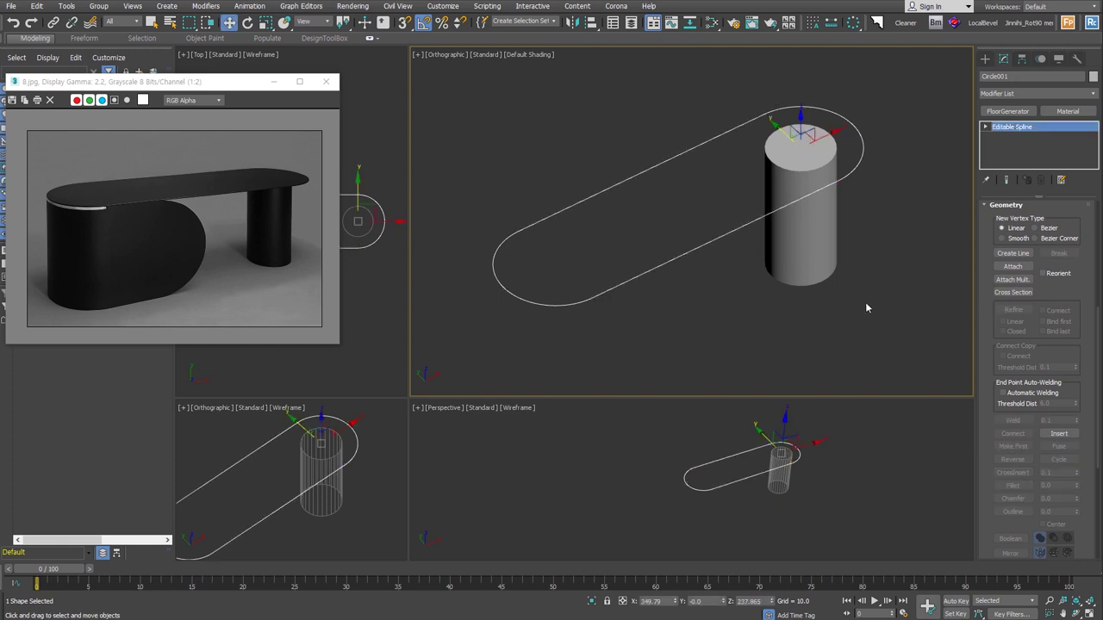
pyautogui.keyDown('alt'); pyautogui.moveTo(877, 303); pyautogui.dragTo(857, 276, button='middle'); pyautogui.keyUp('alt')
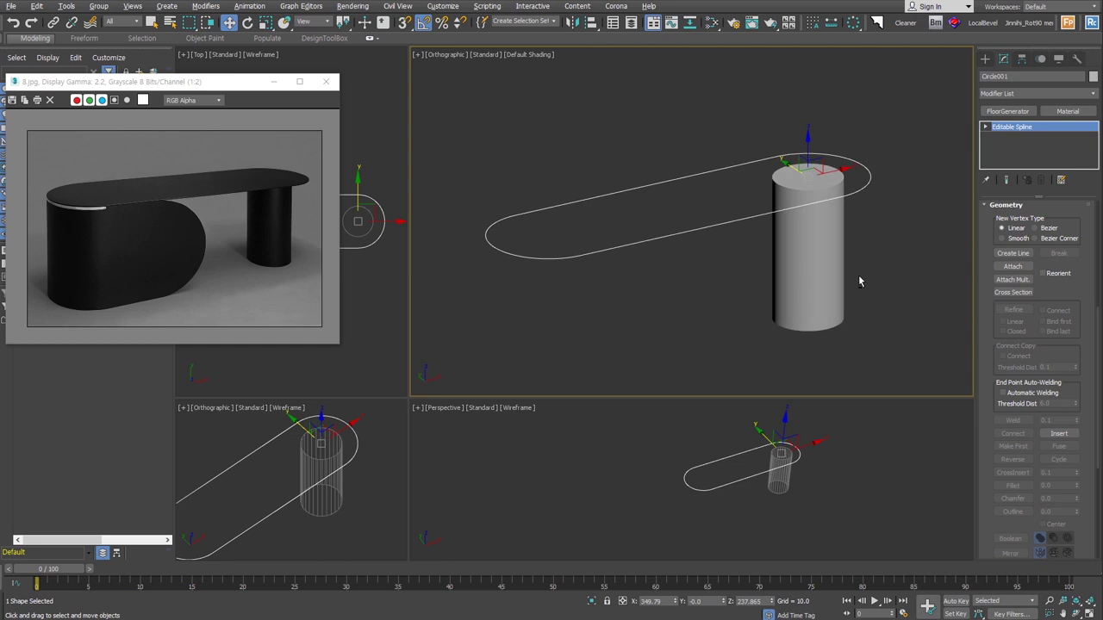
# Step: Add a Shell modifier to the outline with an outer amount of 0.6
pyautogui.rightClick(1073, 235)
pyautogui.write('5')
pyautogui.keyDown('alt'); pyautogui.moveTo(958, 236); pyautogui.dragTo(891, 202, button='middle'); pyautogui.keyUp('alt')
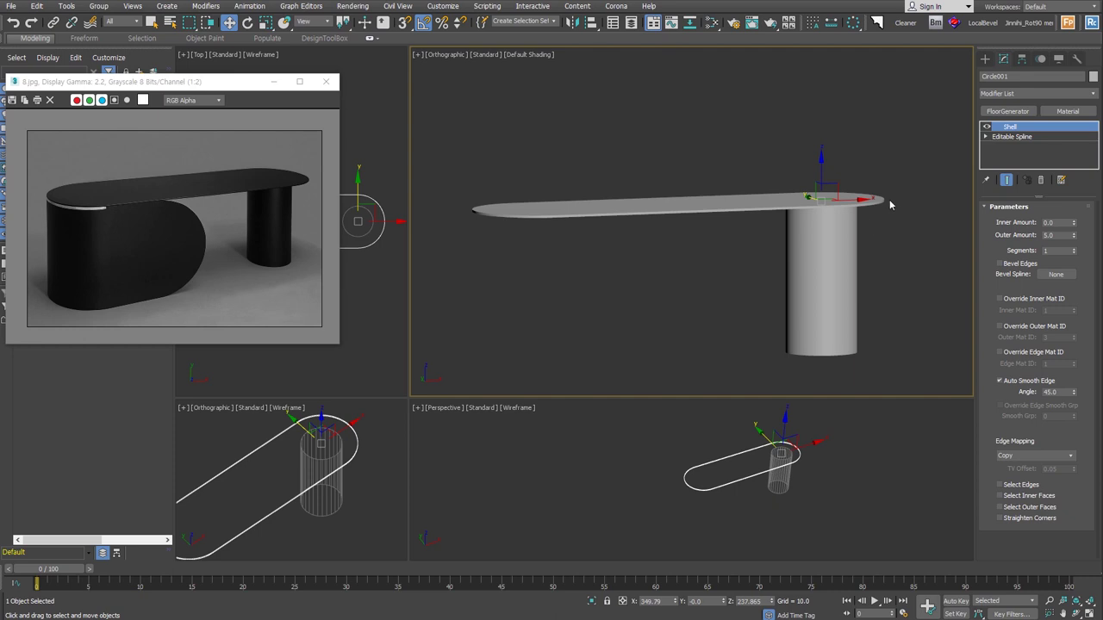
pyautogui.scroll(5, 891, 202)
pyautogui.doubleClick(1058, 236)
pyautogui.write('1')
pyautogui.press('Return')
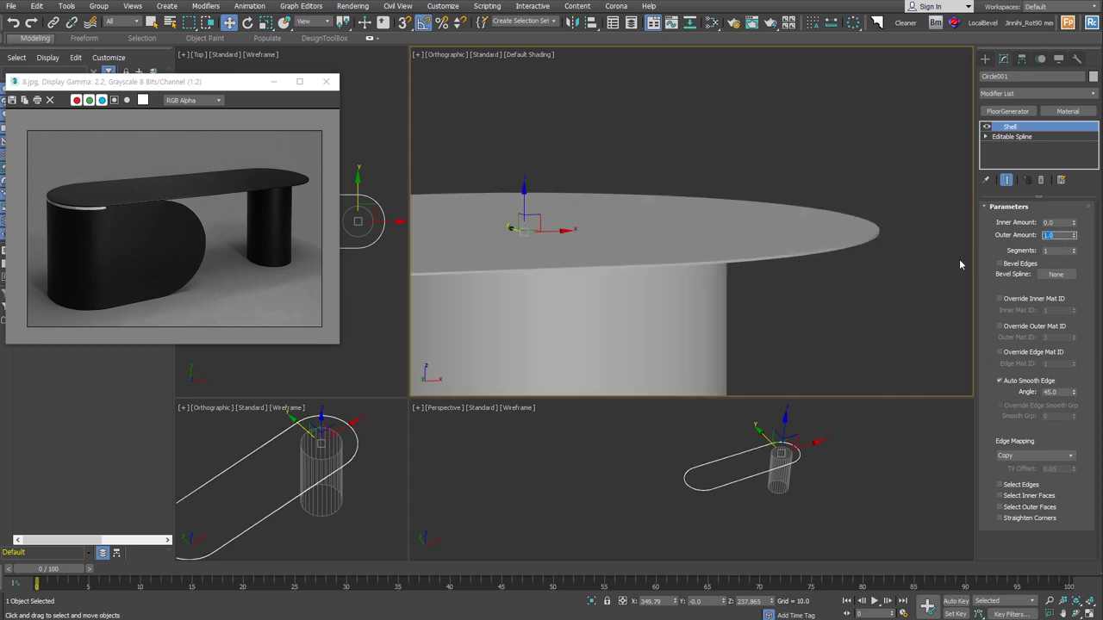
pyautogui.write('0.6')
pyautogui.press('Return')
pyautogui.scroll(-5, 882, 196)
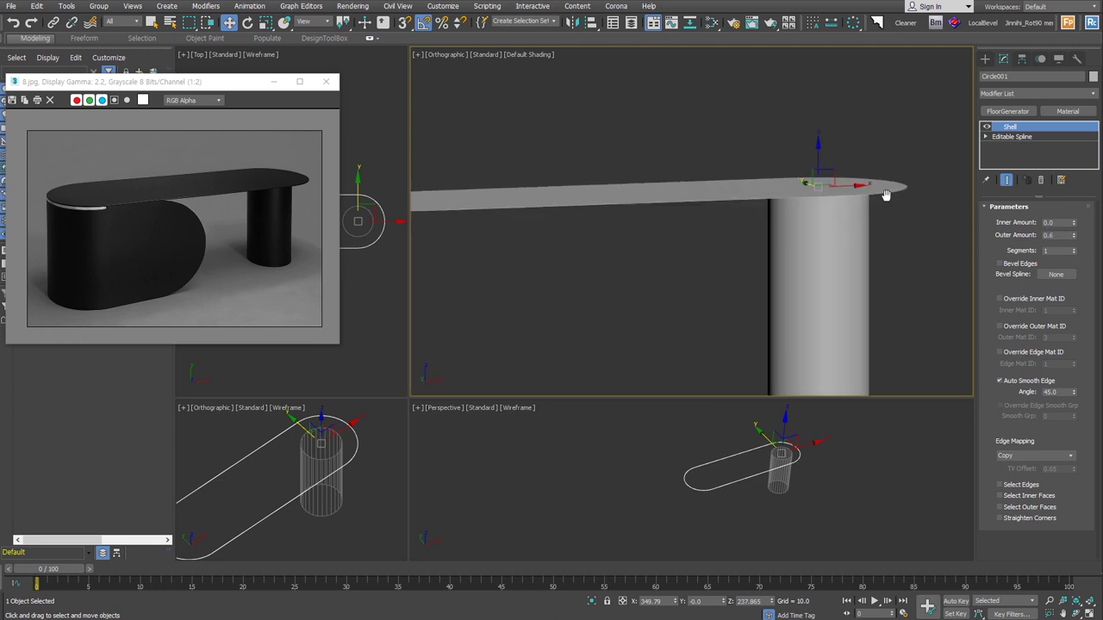
pyautogui.scroll(-1, 887, 179)
# Step: Switch to wireframe and orbit to inspect the slab edge-on and from slightly above
pyautogui.press('F3')
pyautogui.press('z')
pyautogui.moveTo(580, 212)
pyautogui.keyDown('alt'); pyautogui.mouseDown(button='middle')
pyautogui.moveTo(837, 216)
pyautogui.moveTo(833, 234)
pyautogui.mouseUp(button='middle'); pyautogui.keyUp('alt')
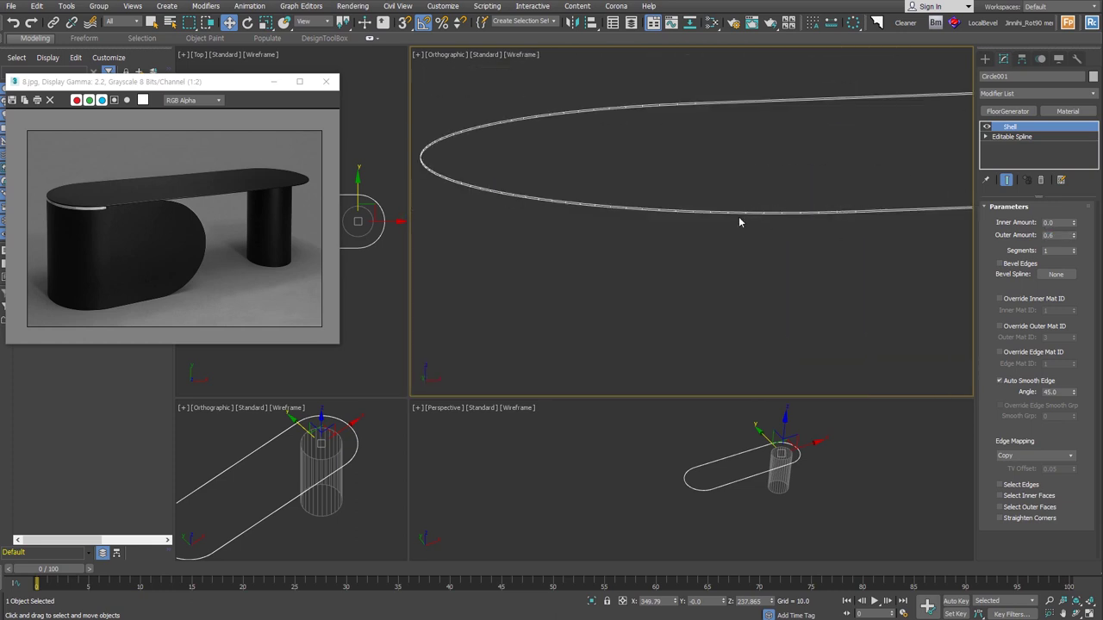
pyautogui.keyDown('alt'); pyautogui.moveTo(702, 214); pyautogui.dragTo(439, 187, button='middle'); pyautogui.keyUp('alt')
pyautogui.keyDown('alt'); pyautogui.moveTo(916, 216); pyautogui.dragTo(698, 220, button='middle'); pyautogui.keyUp('alt')
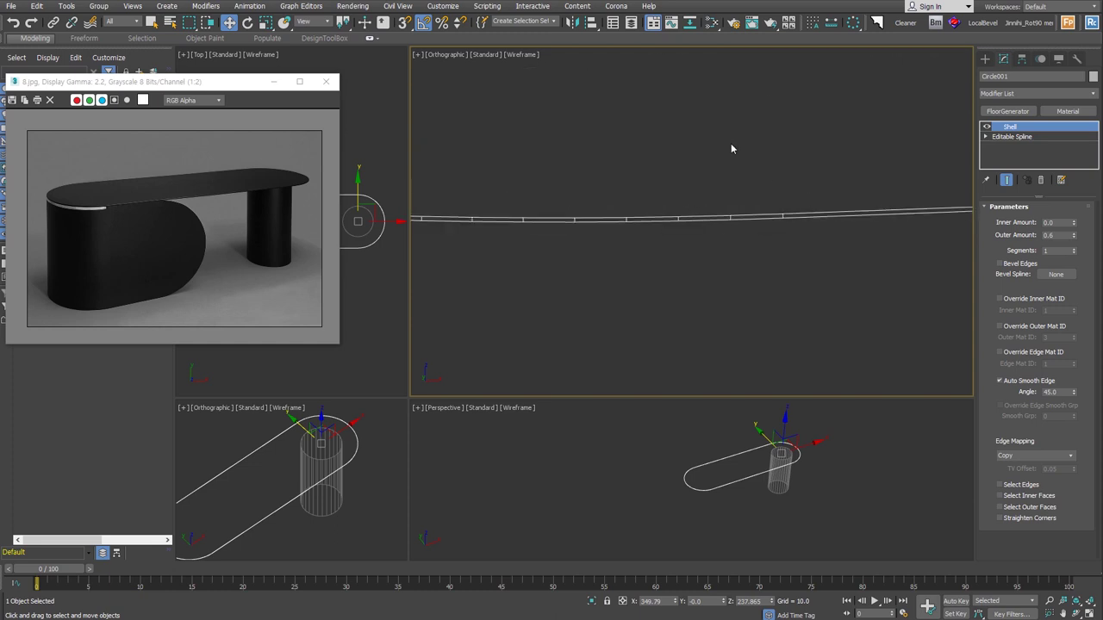
pyautogui.keyDown('alt'); pyautogui.moveTo(746, 238); pyautogui.dragTo(999, 145, button='middle'); pyautogui.keyUp('alt')
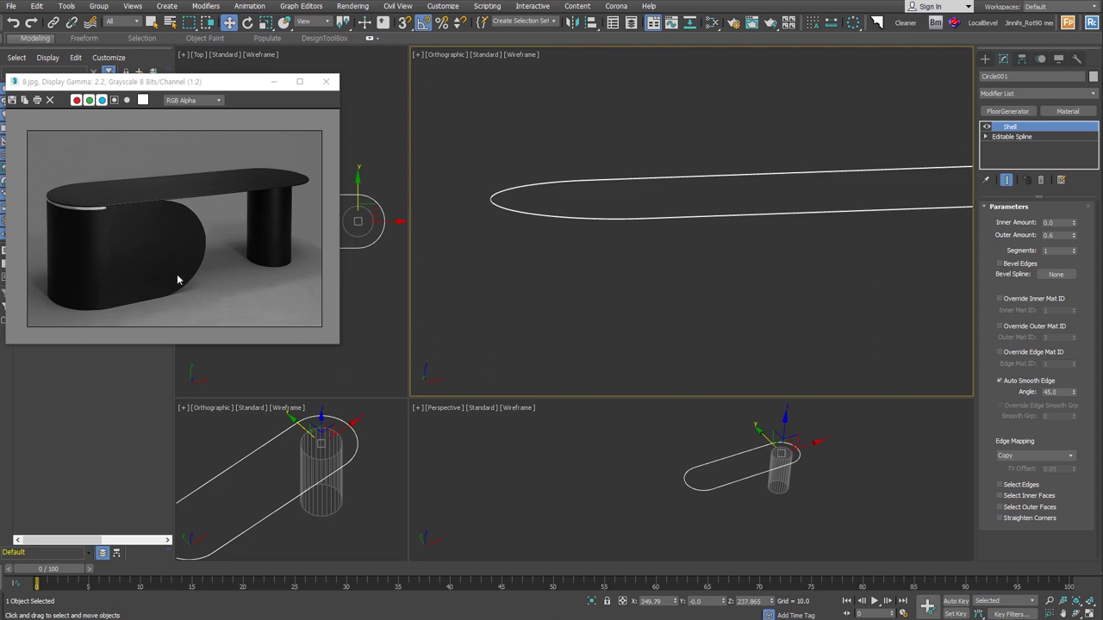
# Step: Collapse the slab to Editable Poly and select its 63 rim polygons for detaching
pyautogui.hotkey('ctrl', 'shift', 'p')
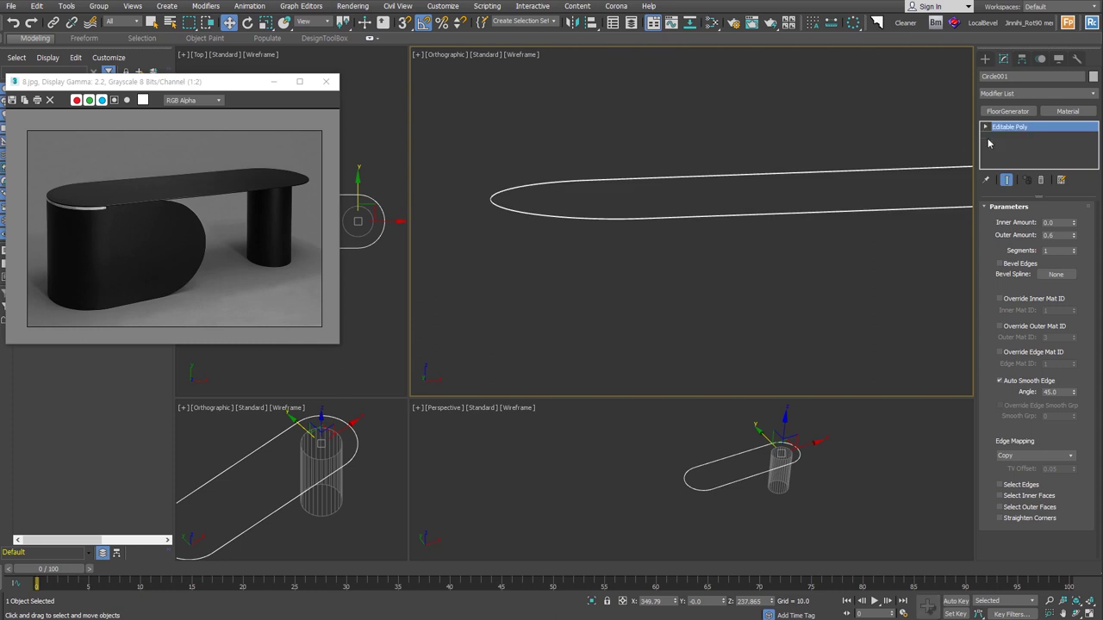
pyautogui.press('4')
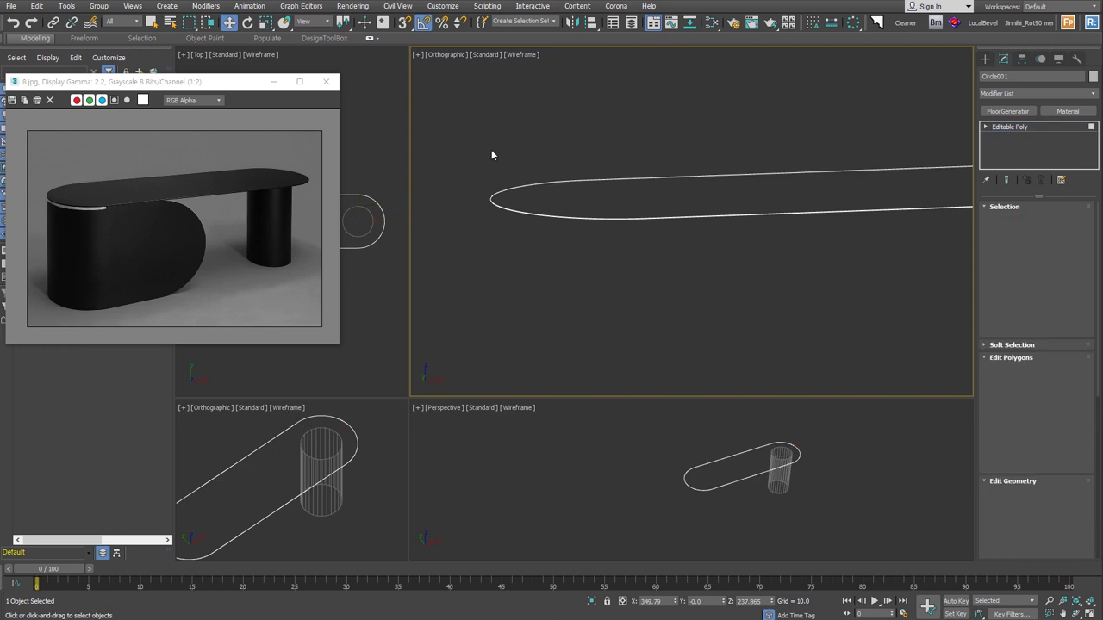
pyautogui.hotkey('ctrl', 'a')
pyautogui.keyDown('alt'); pyautogui.moveTo(671, 276); pyautogui.dragTo(655, 263, button='middle'); pyautogui.keyUp('alt')
pyautogui.moveTo(468, 145)
pyautogui.mouseDown()
pyautogui.moveTo(525, 229)
pyautogui.moveTo(752, 278)
pyautogui.mouseUp()
pyautogui.keyDown('alt'); pyautogui.moveTo(789, 273); pyautogui.dragTo(898, 270, button='middle'); pyautogui.keyUp('alt')
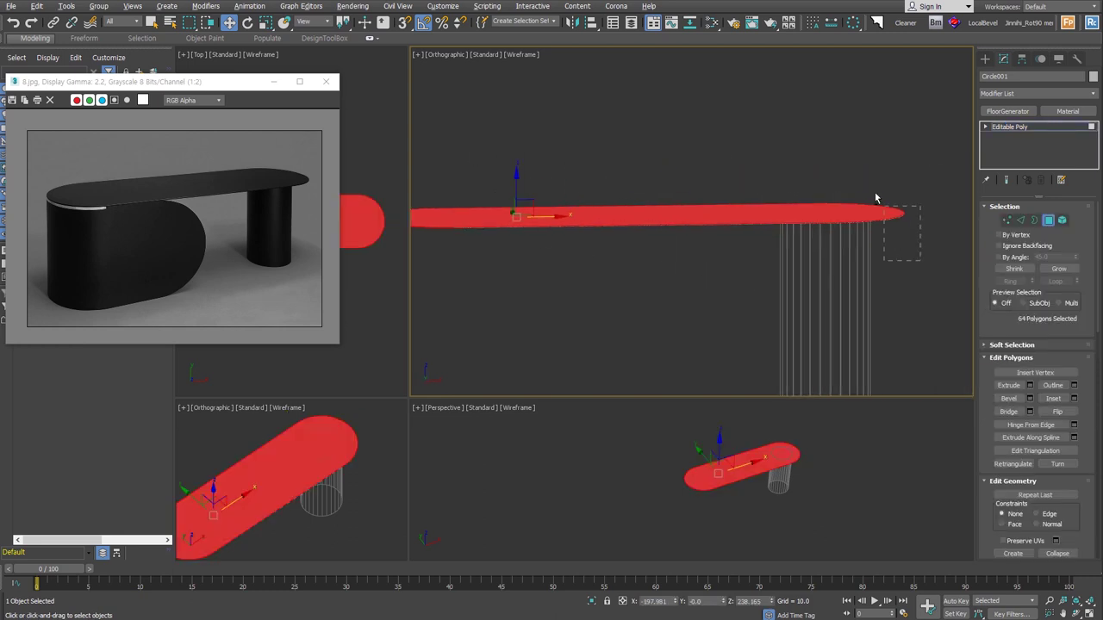
pyautogui.moveTo(920, 258); pyautogui.dragTo(893, 222)
pyautogui.moveTo(843, 145)
pyautogui.keyDown('alt'); pyautogui.mouseDown(button='middle')
pyautogui.moveTo(590, 216)
pyautogui.moveTo(615, 230)
pyautogui.moveTo(705, 212)
pyautogui.mouseUp(button='middle'); pyautogui.keyUp('alt')
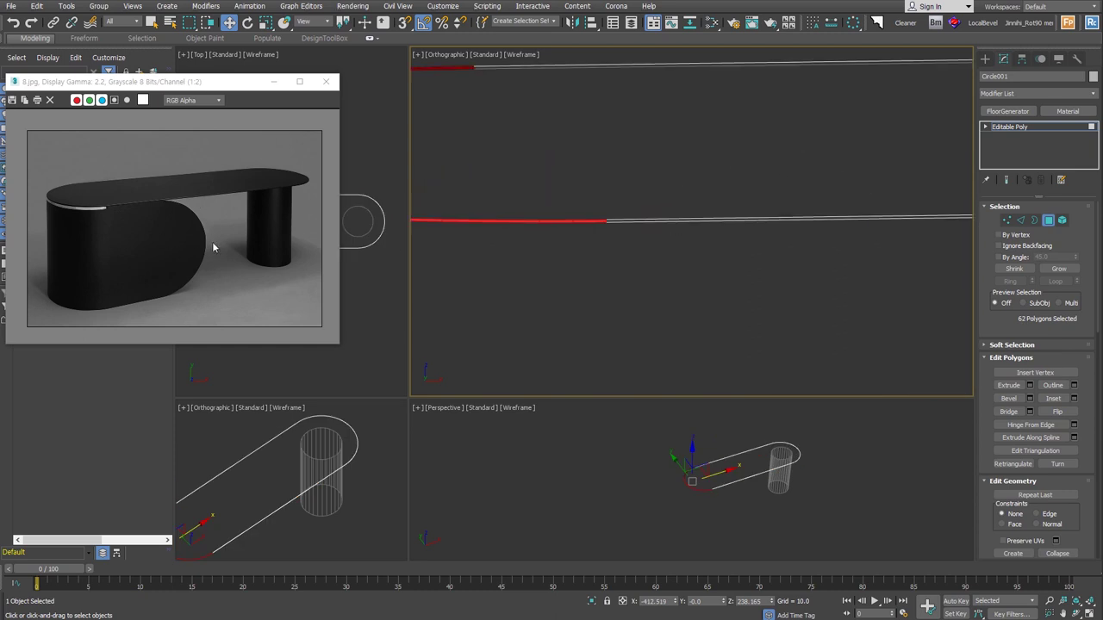
pyautogui.keyDown('ctrl'); pyautogui.click(690, 220); pyautogui.keyUp('ctrl')
pyautogui.keyDown('alt'); pyautogui.moveTo(766, 287); pyautogui.dragTo(706, 244, button='middle'); pyautogui.keyUp('alt')
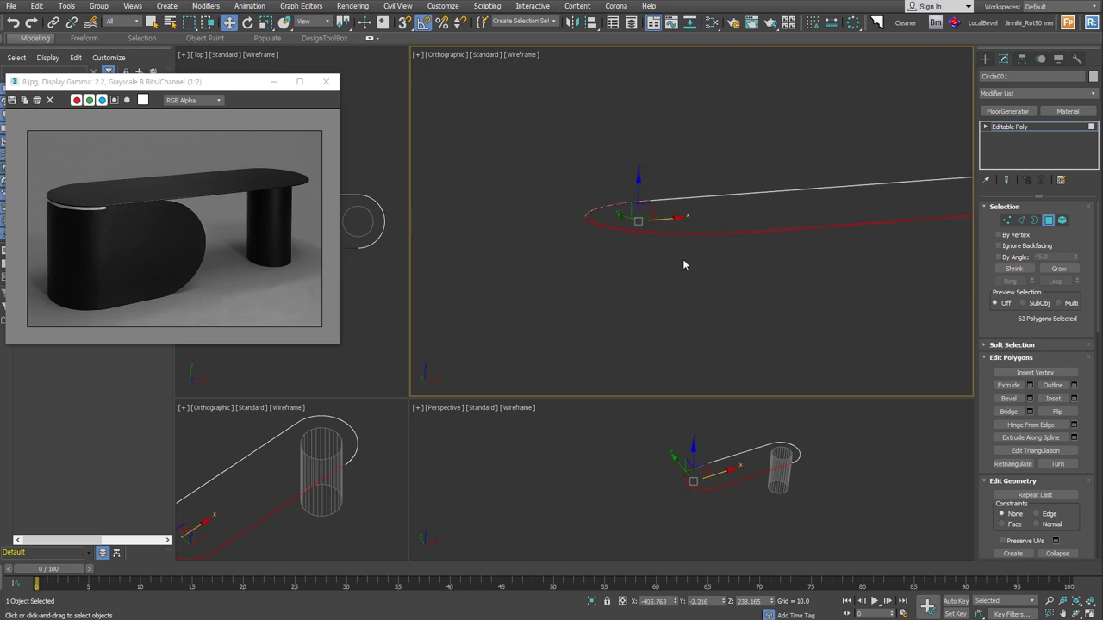
pyautogui.hotkey('alt', 'd')
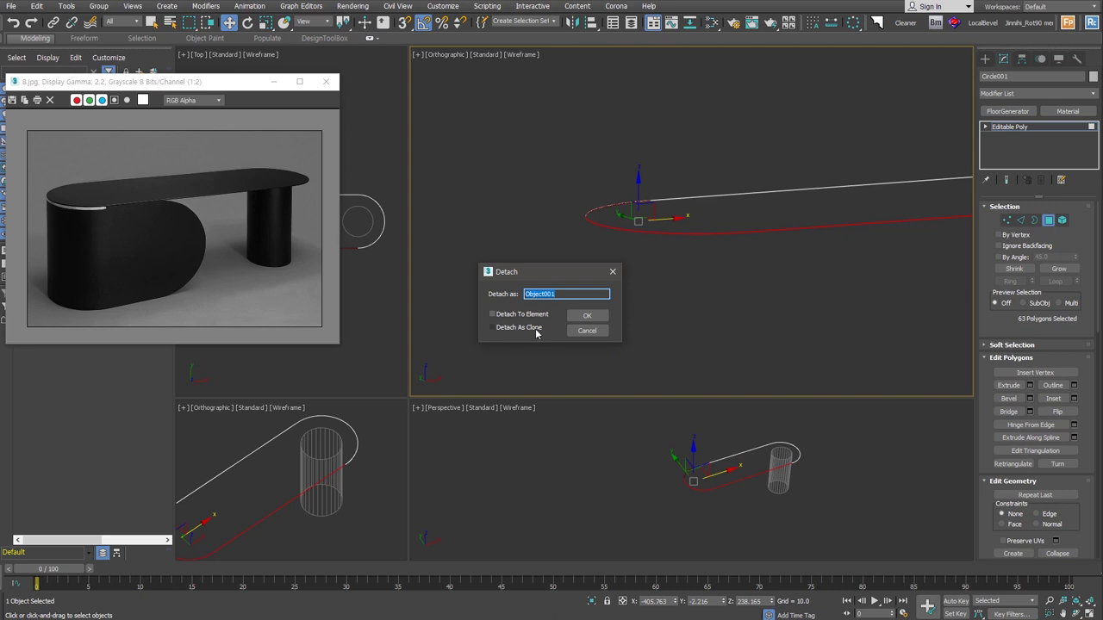
# Step: Detach the slab's rim faces as a clone named Object001
pyautogui.click(528, 329)
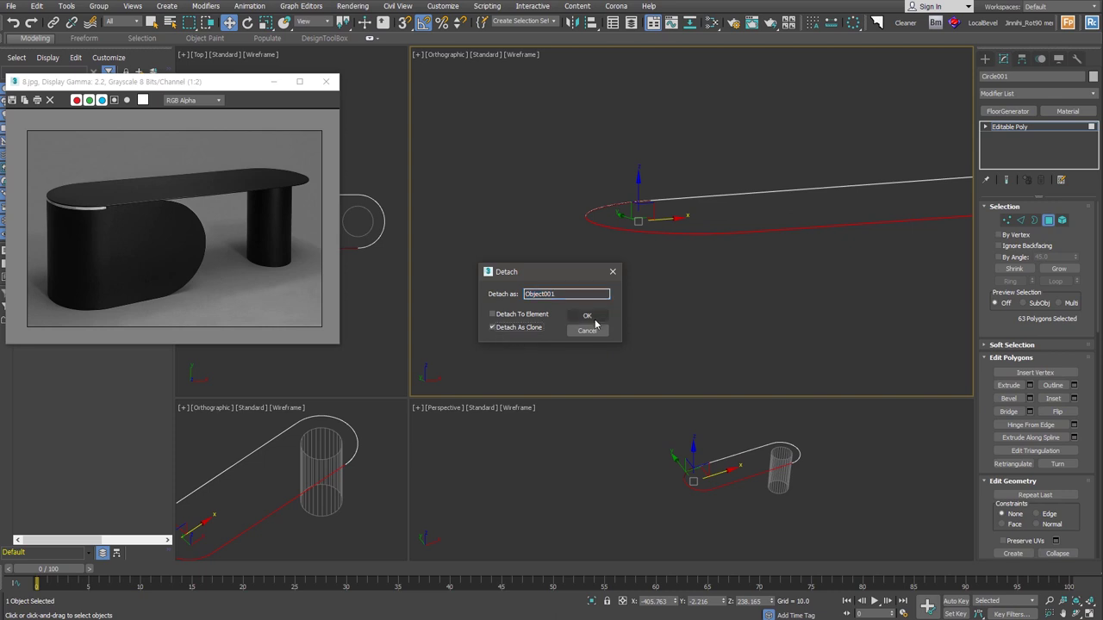
pyautogui.doubleClick(566, 293)
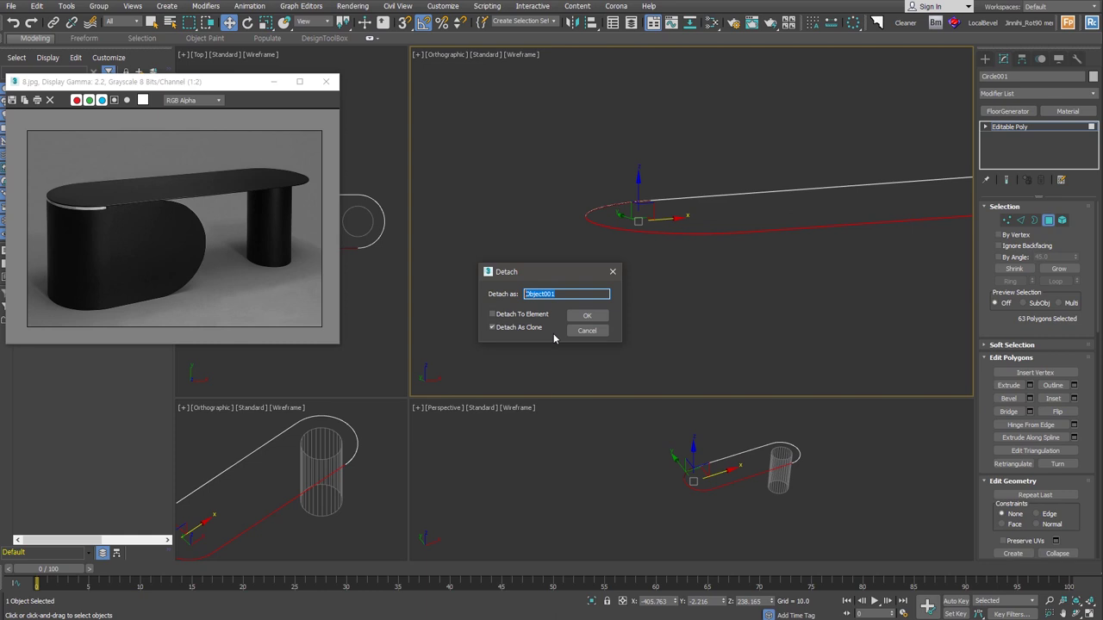
pyautogui.click(587, 316)
# Step: Select Object001 and pick its lower perimeter edge loop in Edge mode
pyautogui.click(735, 246)
pyautogui.click(737, 230)
pyautogui.moveTo(875, 274)
pyautogui.mouseDown(button='middle')
pyautogui.moveTo(716, 287)
pyautogui.moveTo(494, 175)
pyautogui.mouseUp(button='middle')
pyautogui.press('2')
pyautogui.doubleClick(684, 267)
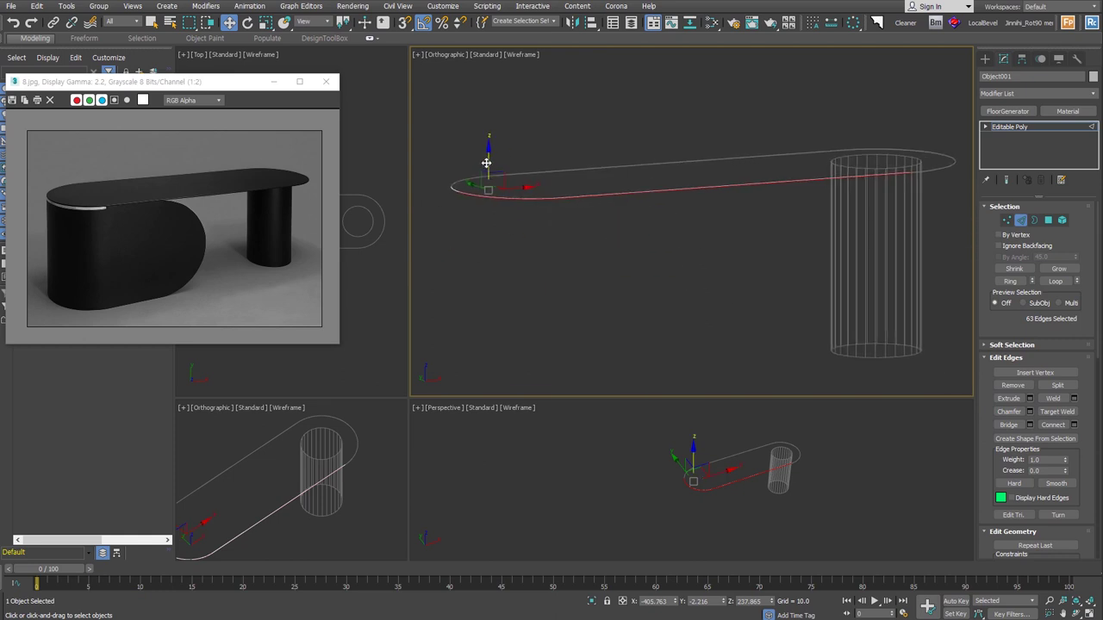
# Step: Turn on vertex snapping and Shift-drag the top edges down to the leg's base
pyautogui.press('s')
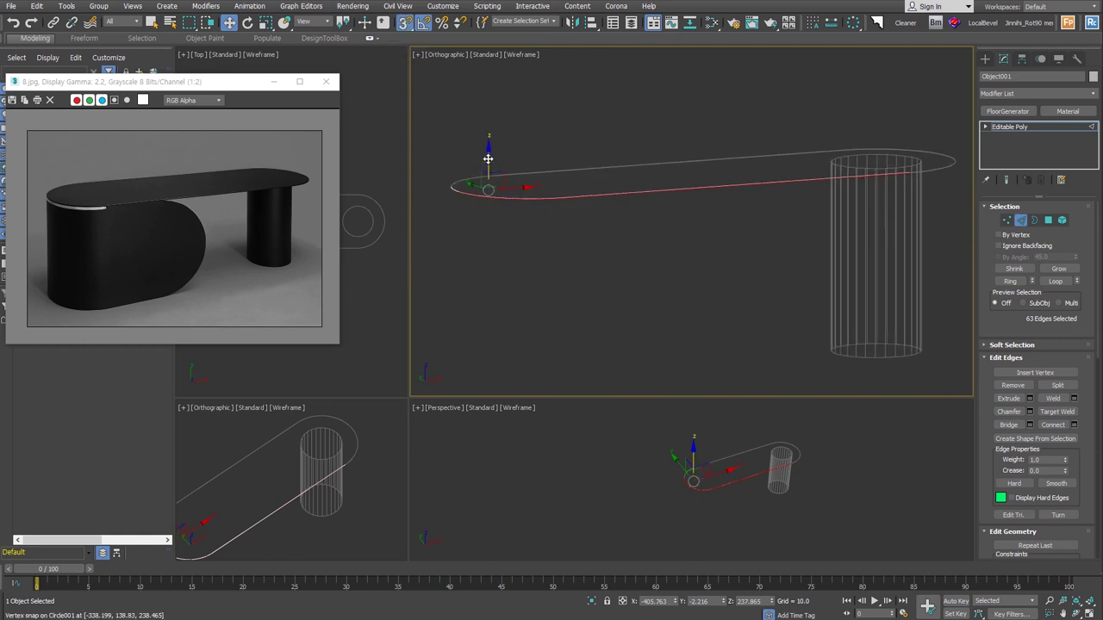
pyautogui.hotkey('shift', 'z')
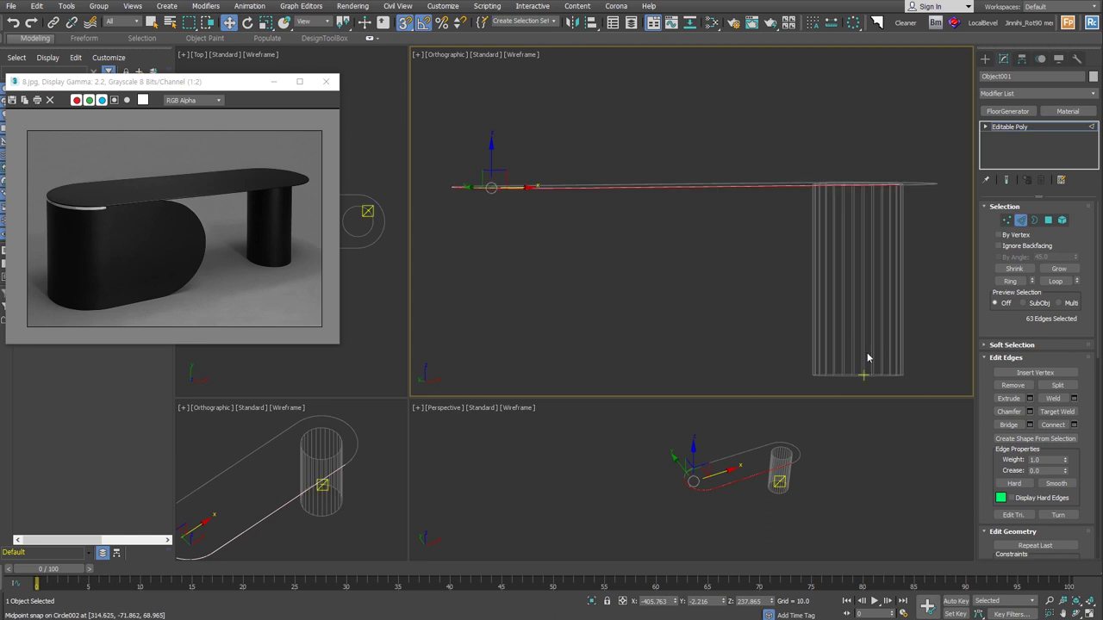
pyautogui.hotkey('shift', 'z')
pyautogui.keyDown('shift'); pyautogui.moveTo(513, 161); pyautogui.dragTo(887, 344); pyautogui.keyUp('shift')
# Step: Connect three edges across the new panel with a vertical edge
pyautogui.moveTo(463, 332)
pyautogui.keyDown('alt'); pyautogui.mouseDown(button='middle')
pyautogui.moveTo(698, 299)
pyautogui.moveTo(656, 304)
pyautogui.moveTo(672, 310)
pyautogui.moveTo(758, 245)
pyautogui.mouseUp(button='middle'); pyautogui.keyUp('alt')
pyautogui.click(753, 354)
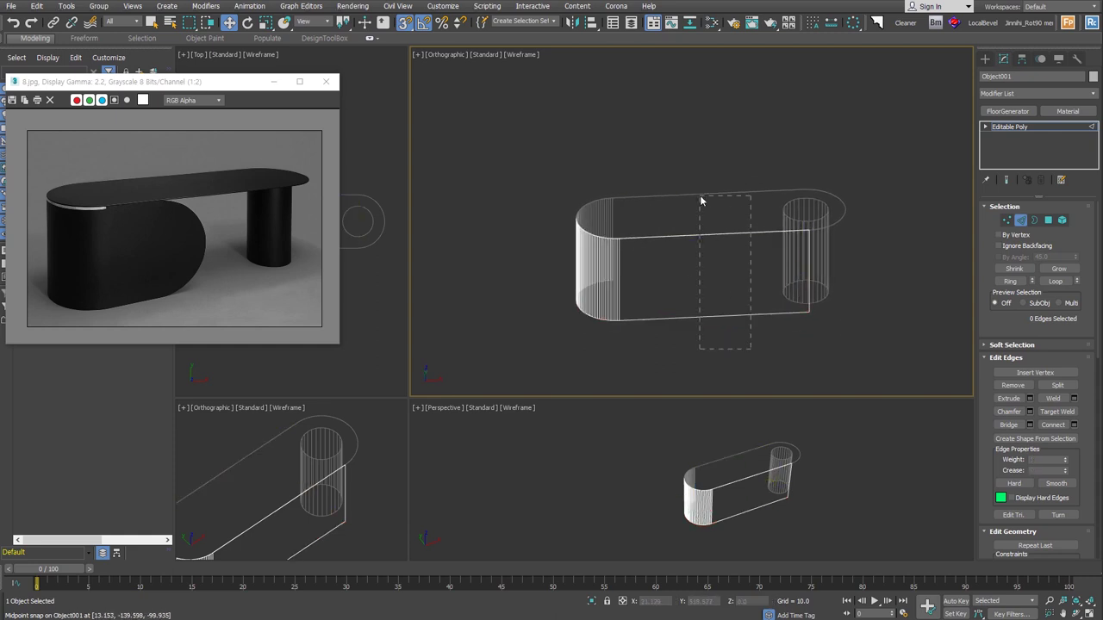
pyautogui.moveTo(698, 195); pyautogui.dragTo(698, 193)
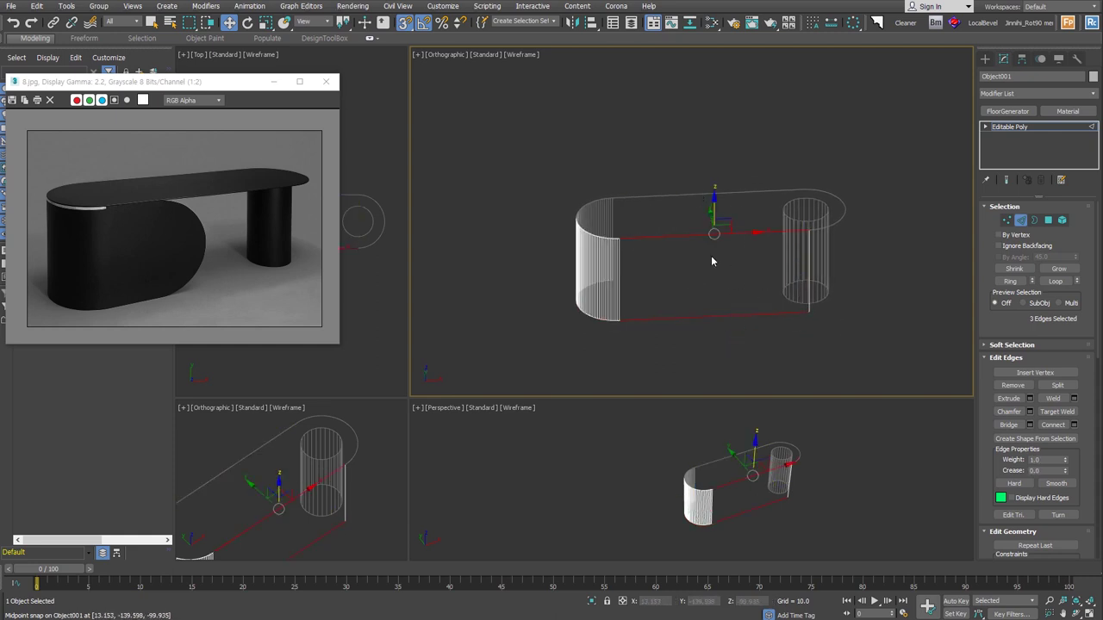
pyautogui.hotkey('ctrl', 'shift', 'e')
# Step: Delete the panel section beside the right leg
pyautogui.click(750, 348)
pyautogui.moveTo(771, 172); pyautogui.dragTo(772, 171)
pyautogui.press('BackSpace')
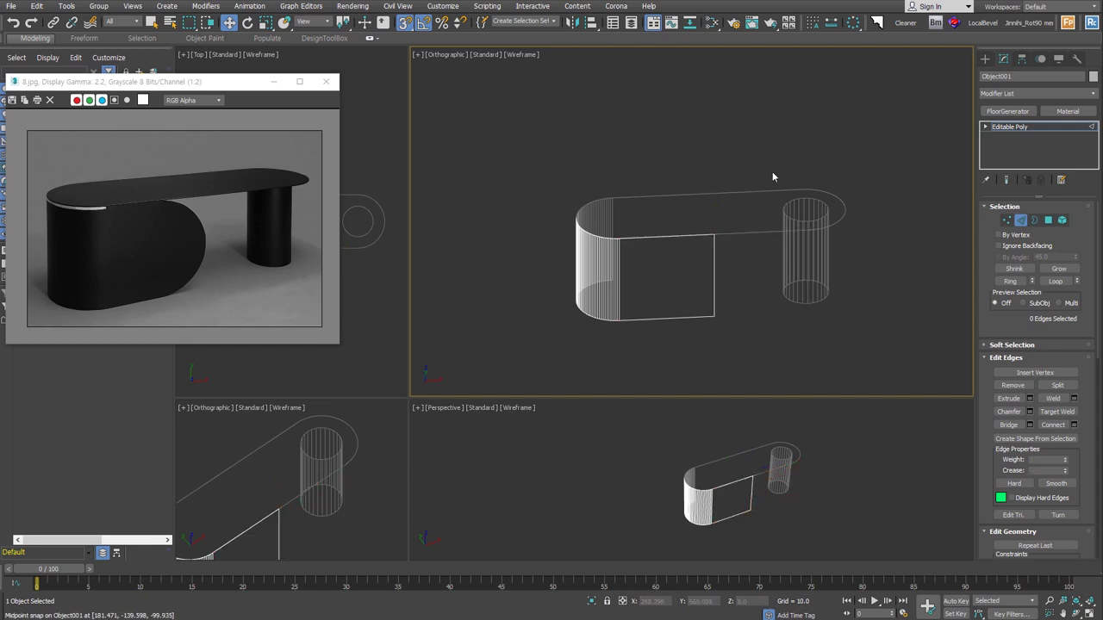
pyautogui.scroll(3, 755, 239)
pyautogui.scroll(3, 775, 167)
pyautogui.scroll(3, 768, 182)
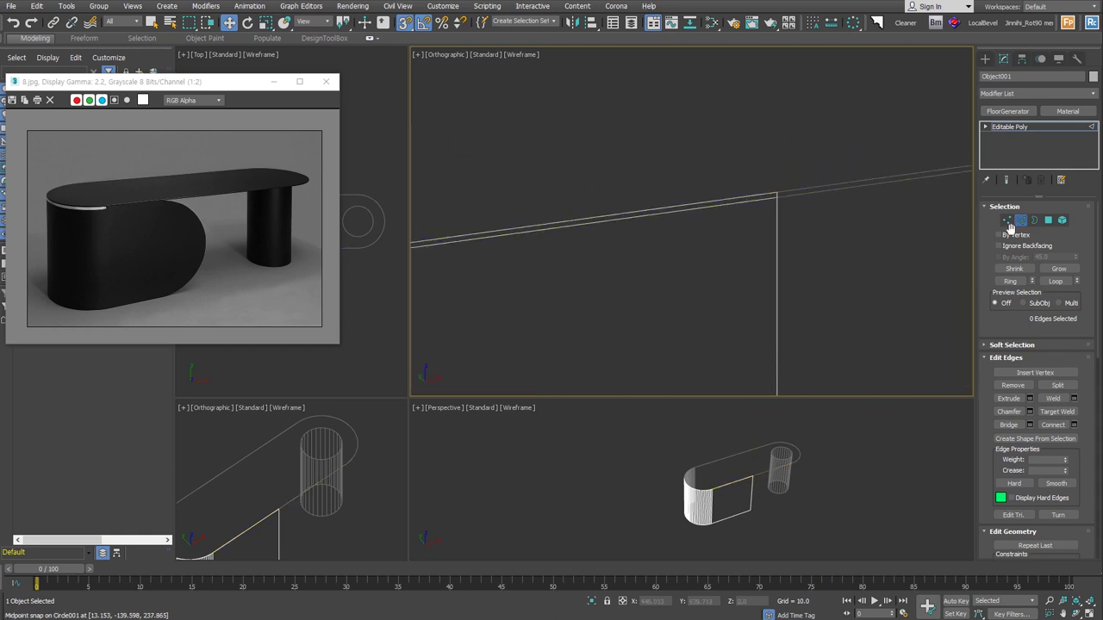
# Step: Review the desk body from its rounded end and a more frontal angle
pyautogui.press('4')
pyautogui.click(815, 249)
pyautogui.scroll(-3, 815, 249)
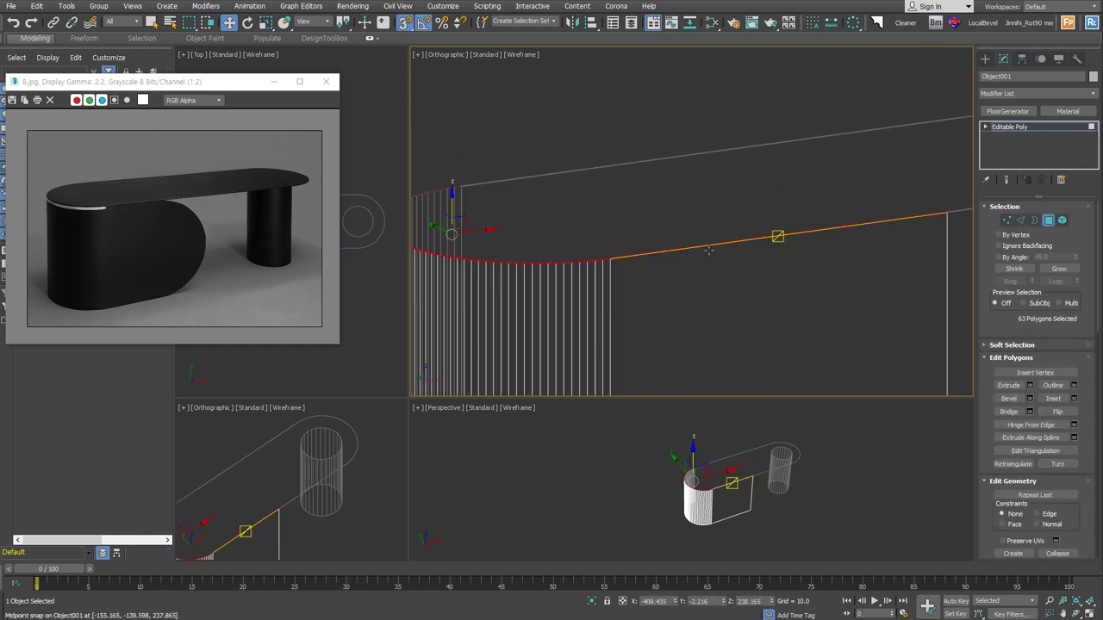
pyautogui.click(773, 417)
pyautogui.keyDown('alt'); pyautogui.moveTo(831, 306); pyautogui.dragTo(806, 207, button='middle'); pyautogui.keyUp('alt')
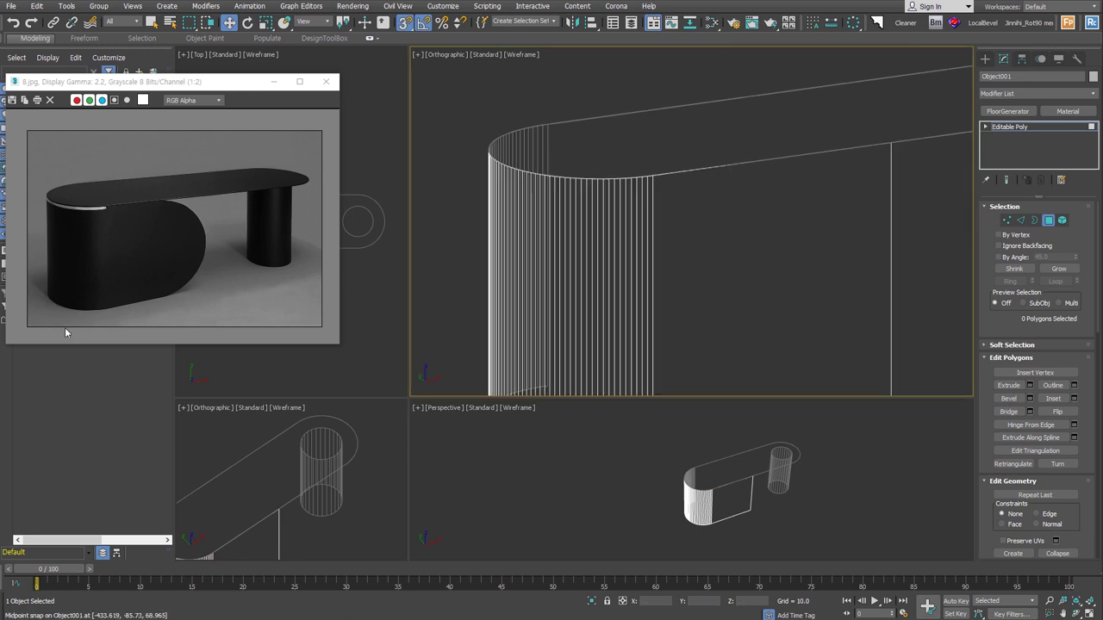
pyautogui.press('z')
pyautogui.keyDown('alt'); pyautogui.moveTo(775, 258); pyautogui.dragTo(846, 261, button='middle'); pyautogui.keyUp('alt')
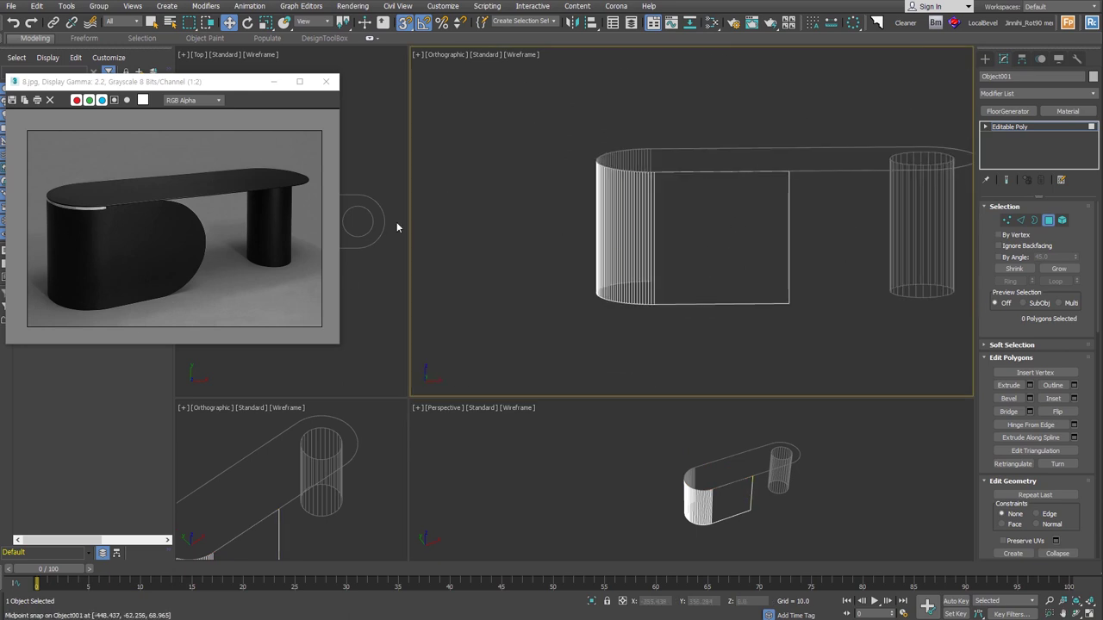
pyautogui.moveTo(746, 227); pyautogui.dragTo(598, 253, button='middle')
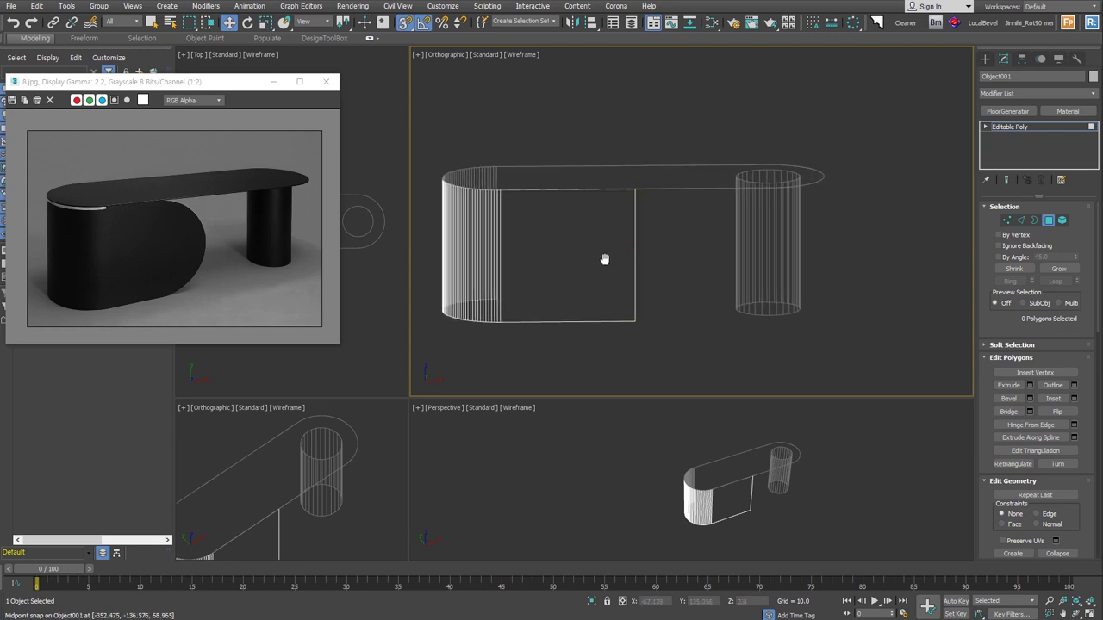
pyautogui.rightClick(680, 285)
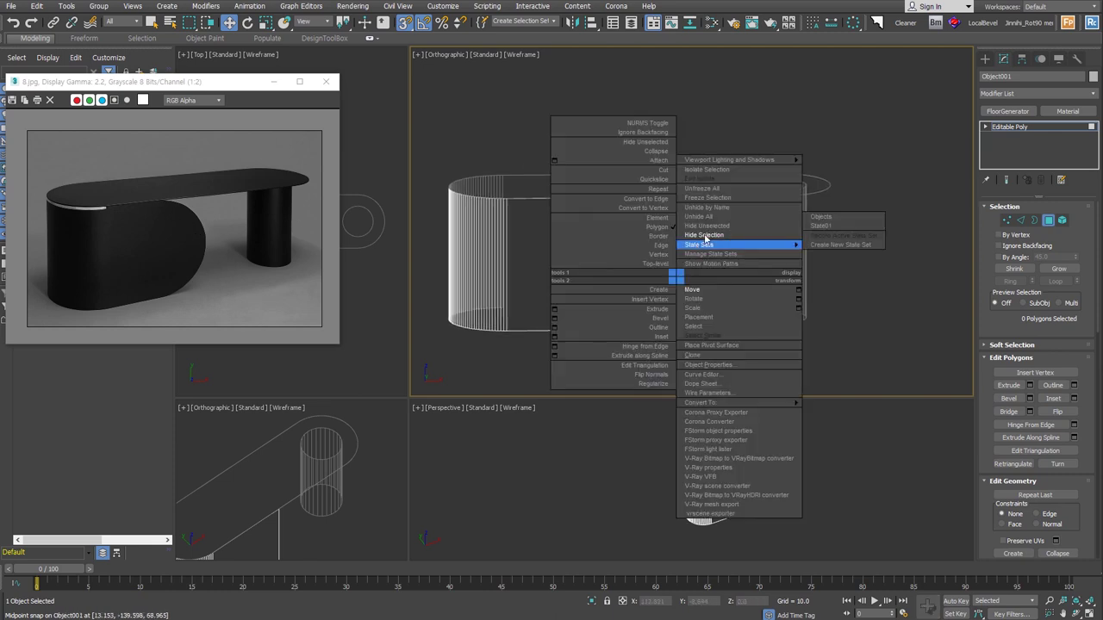
# Step: Show the desk in a shaded Front view, pick the front panel, and exit polygon mode
pyautogui.press('f')
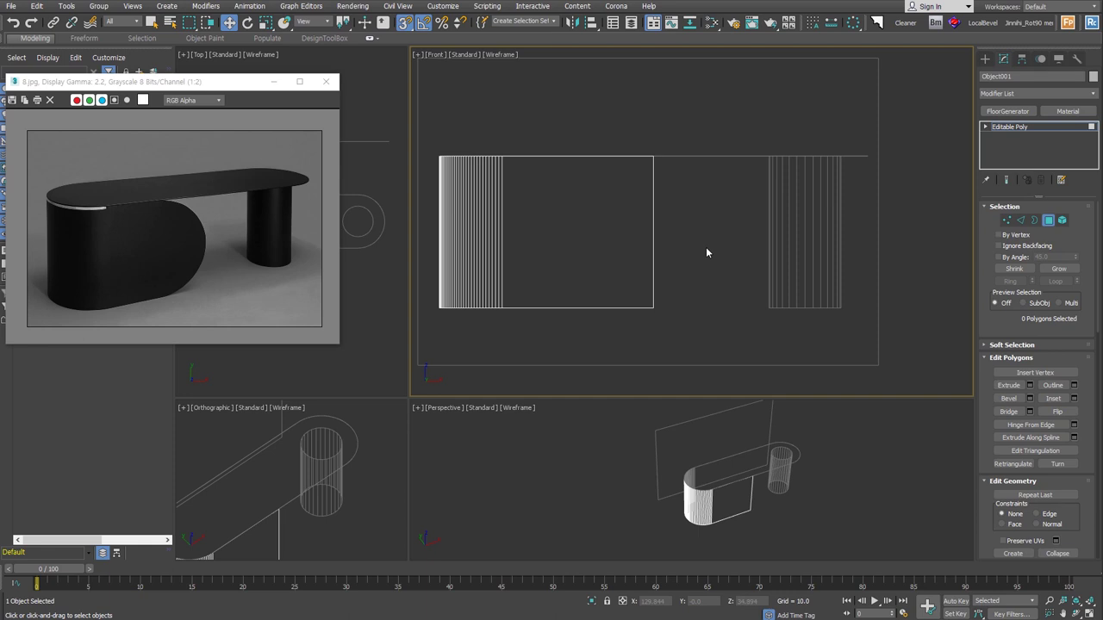
pyautogui.press('F3')
pyautogui.moveTo(705, 252); pyautogui.dragTo(750, 254, button='middle')
pyautogui.click(681, 274)
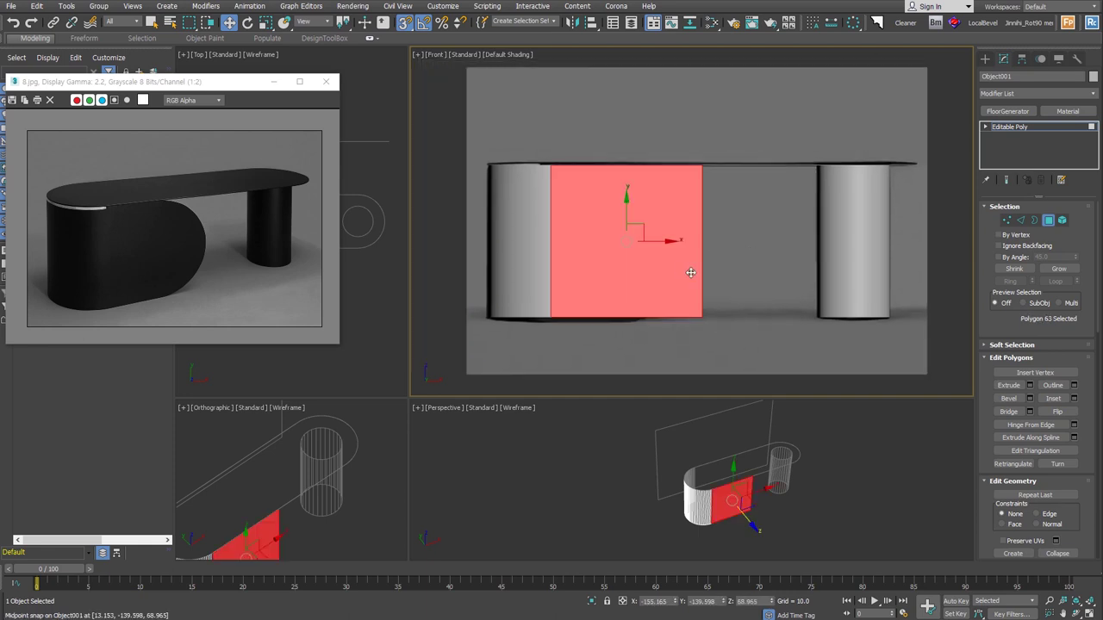
pyautogui.press('4')
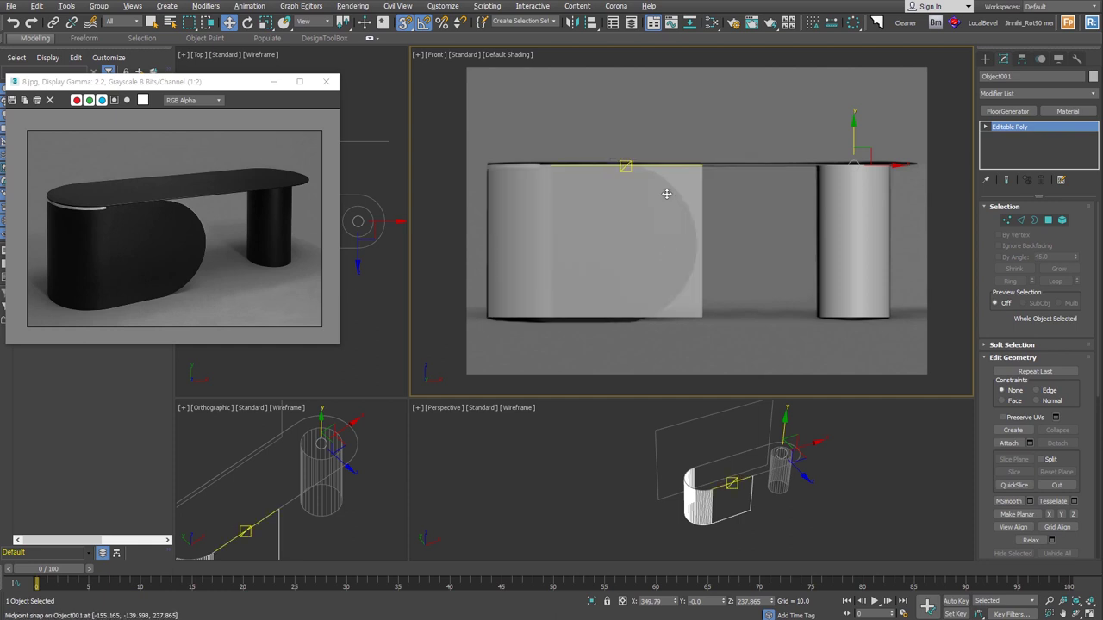
# Step: Nudge the front panel's right vertical edge slightly left
pyautogui.click(1021, 220)
pyautogui.click(704, 245)
pyautogui.moveTo(730, 242); pyautogui.dragTo(722, 244)
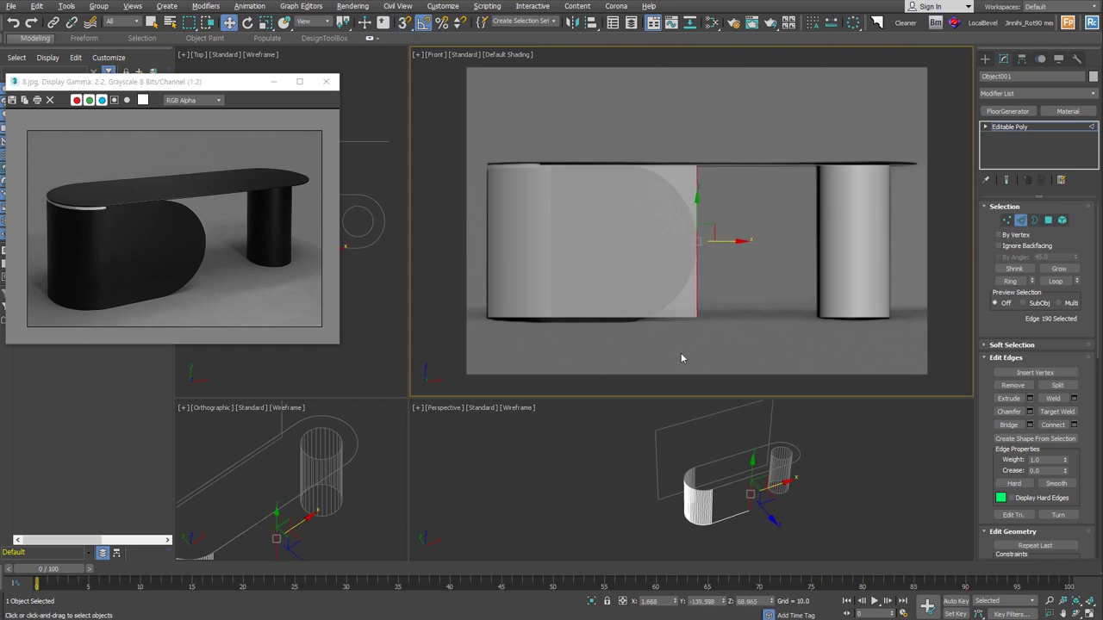
# Step: Cut a new vertical edge across the panel and connect the verticals with a mid-height loop
pyautogui.hotkey('alt', 'c')
pyautogui.press('F4')
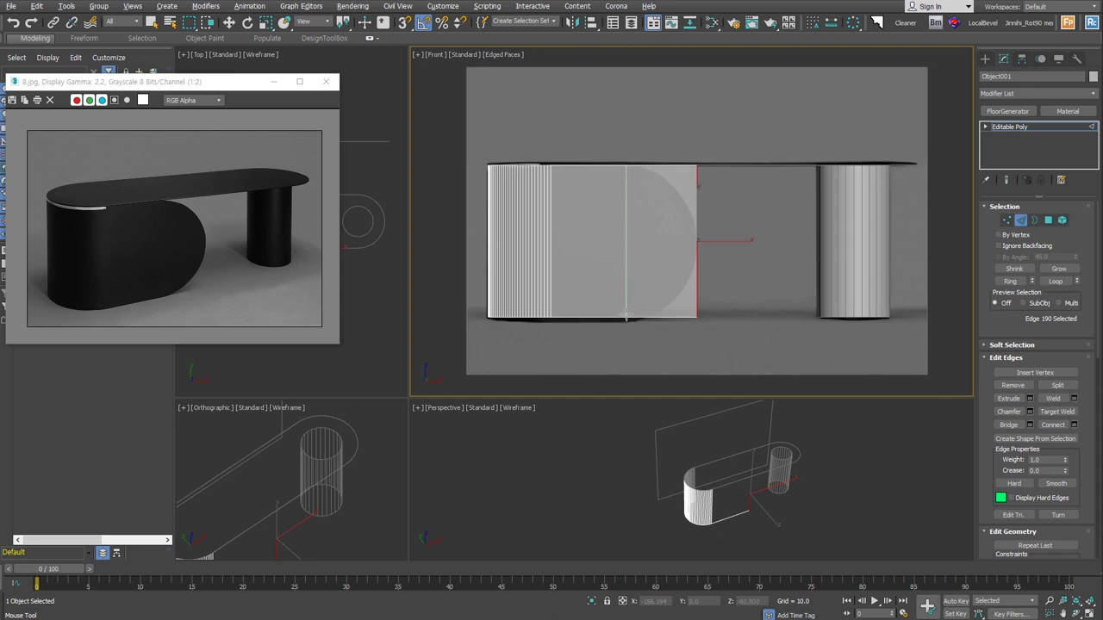
pyautogui.click(624, 315)
pyautogui.press('w')
pyautogui.keyDown('ctrl'); pyautogui.moveTo(474, 222); pyautogui.dragTo(548, 280); pyautogui.keyUp('ctrl')
pyautogui.hotkey('ctrl', 'shift', 'e')
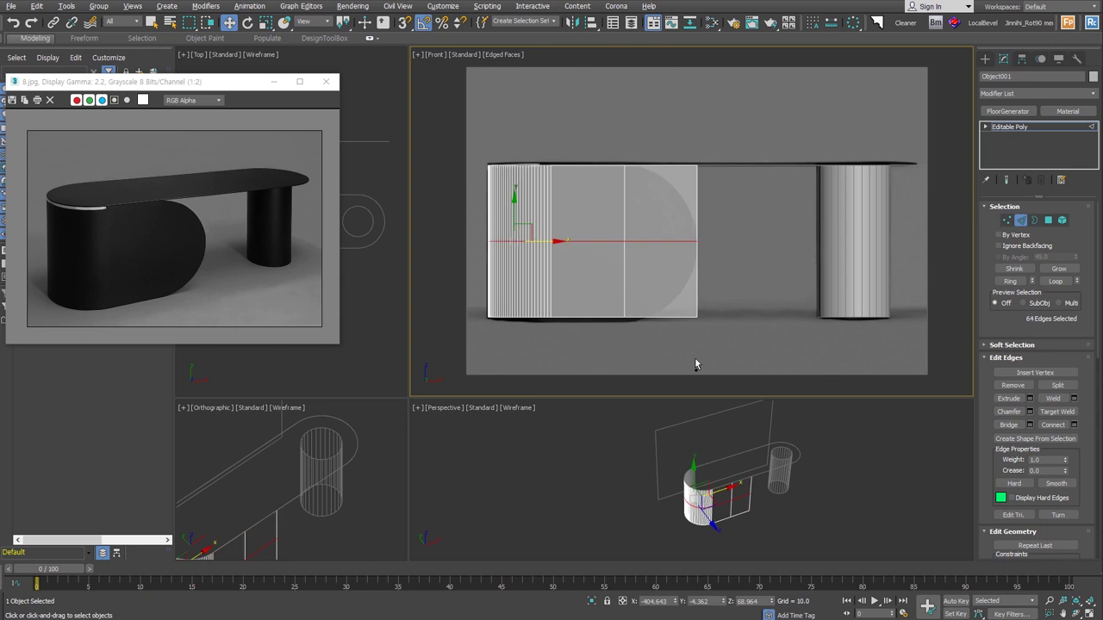
pyautogui.click(694, 357)
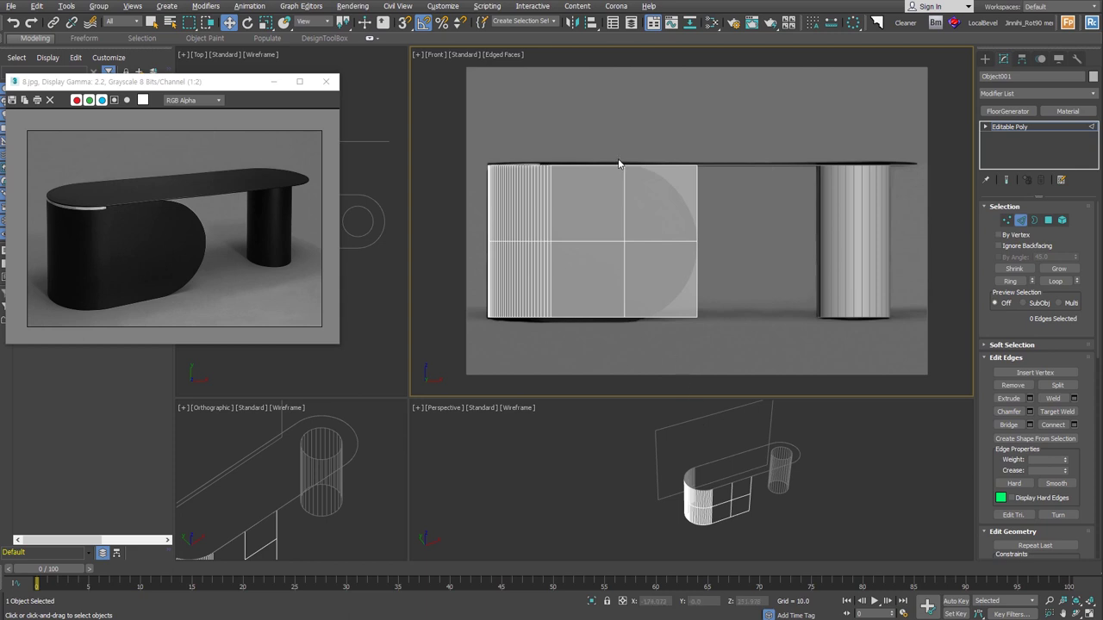
# Step: Insert a Swift Loop just below the panel's top edge
pyautogui.scroll(3, 618, 164)
pyautogui.scroll(2, 625, 184)
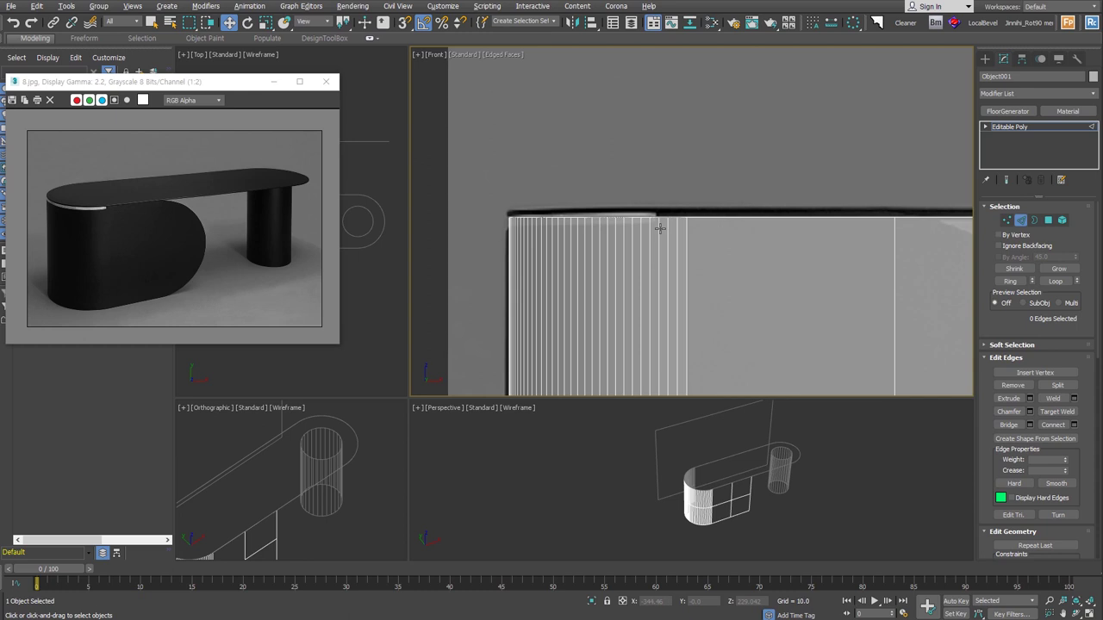
pyautogui.hotkey('shift', 'alt', 'w')
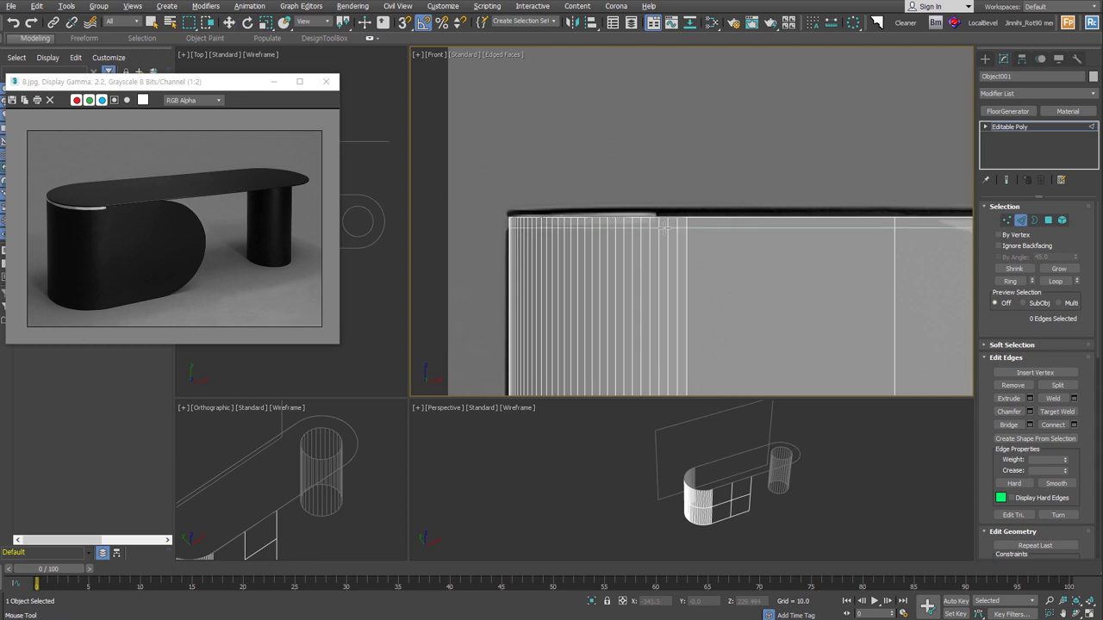
pyautogui.click(665, 224)
pyautogui.scroll(-3, 648, 261)
pyautogui.press('w')
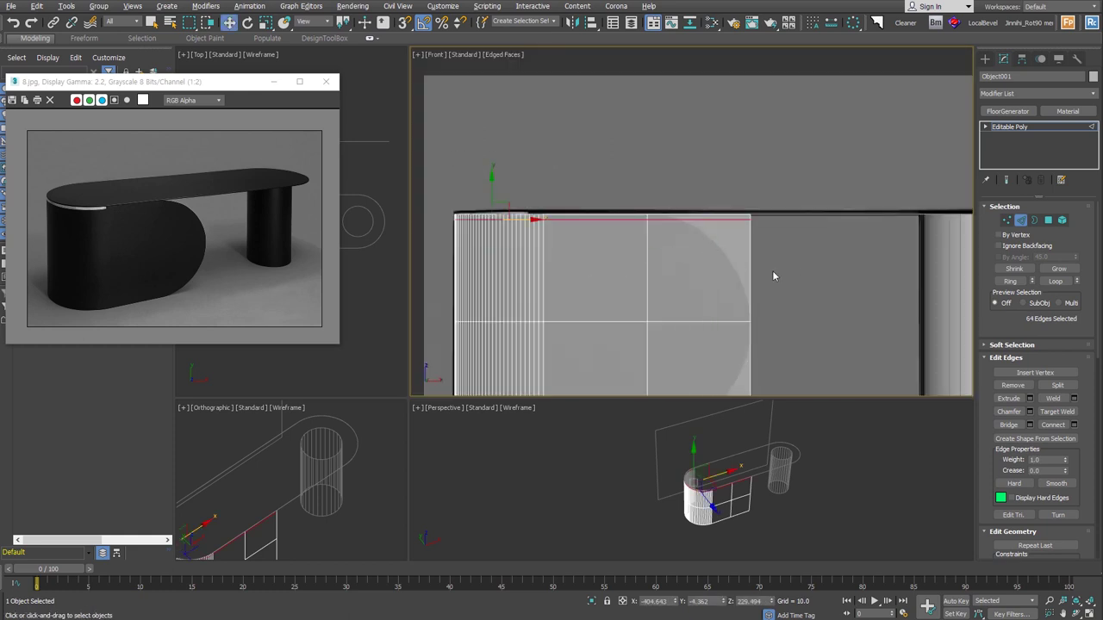
# Step: Pan along the desk's top edge and switch to polygon mode with nothing selected
pyautogui.moveTo(785, 278); pyautogui.dragTo(847, 258, button='middle')
pyautogui.scroll(3, 557, 205)
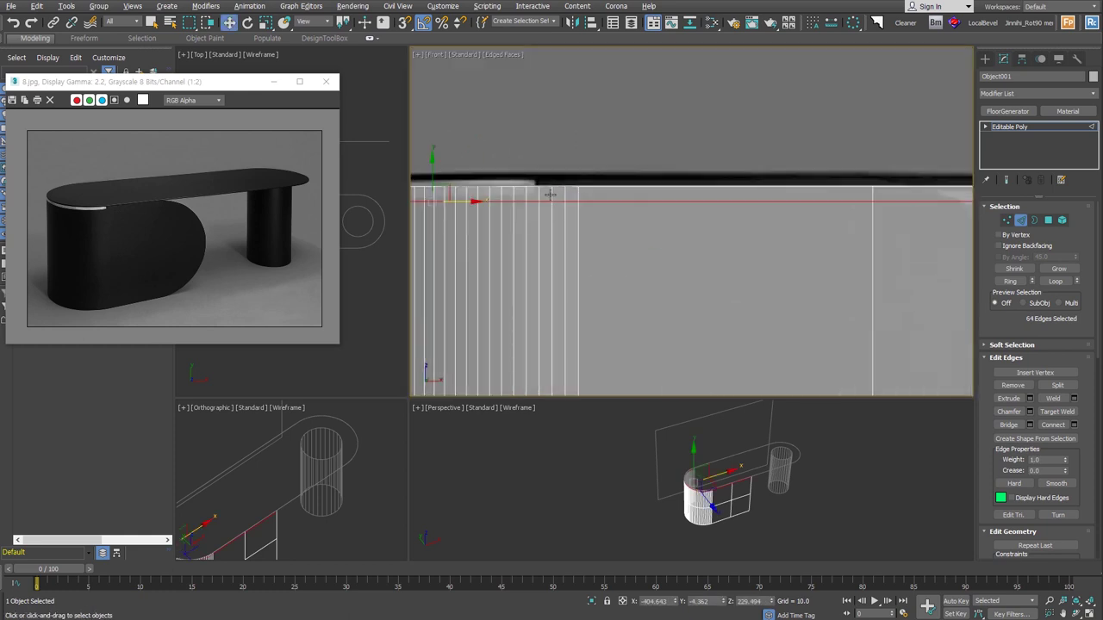
pyautogui.moveTo(548, 194); pyautogui.dragTo(570, 200, button='middle')
pyautogui.scroll(-2, 570, 200)
pyautogui.press('4')
pyautogui.click(454, 138)
# Step: Detach the thin top strip of polygons as Object002
pyautogui.moveTo(441, 157); pyautogui.dragTo(579, 205)
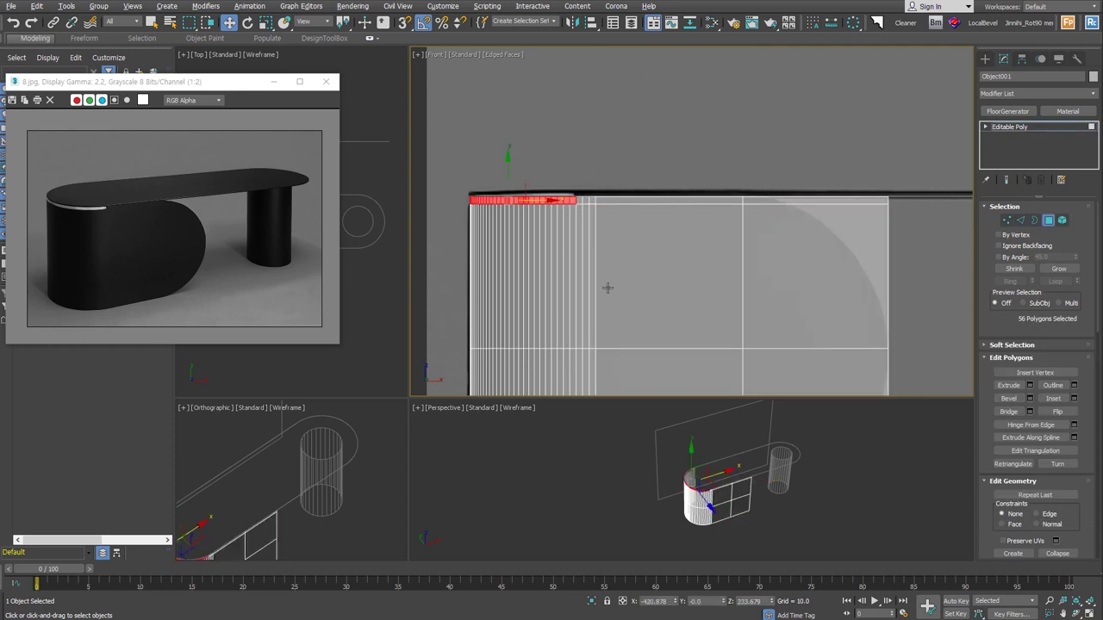
pyautogui.hotkey('alt', 'd')
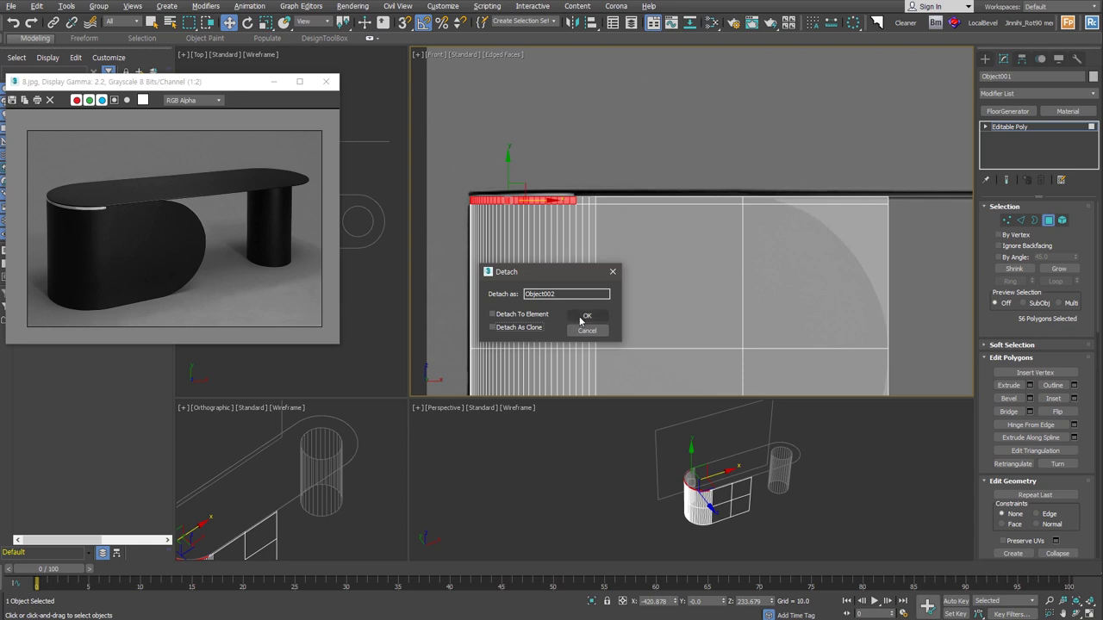
pyautogui.click(587, 315)
pyautogui.scroll(-3, 704, 219)
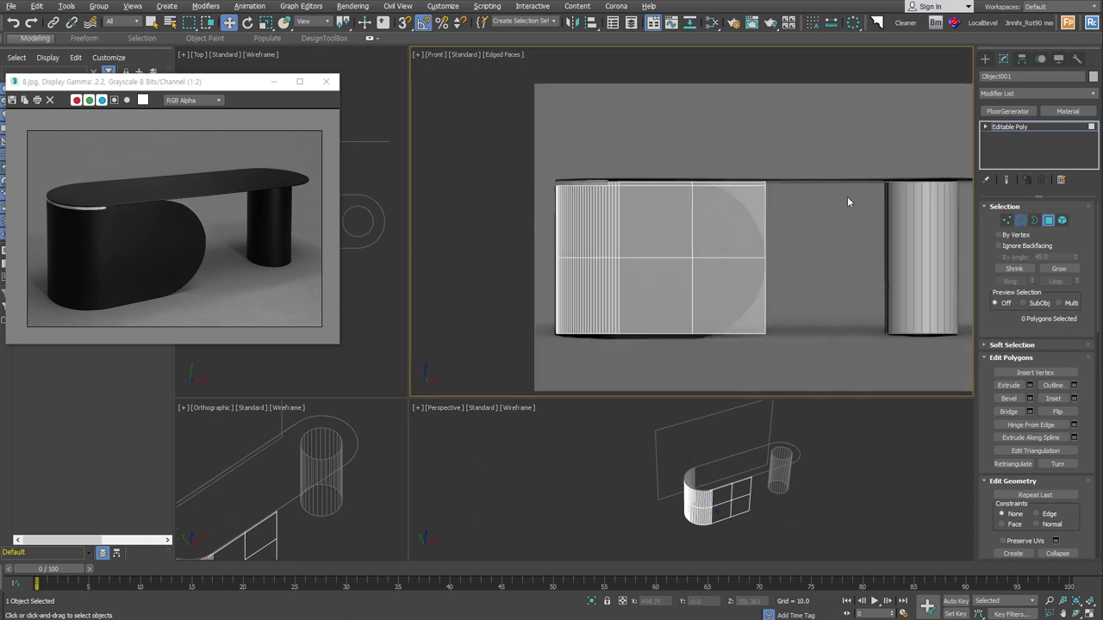
# Step: Remove the two leftover edges along the top border
pyautogui.click(1021, 220)
pyautogui.doubleClick(705, 186)
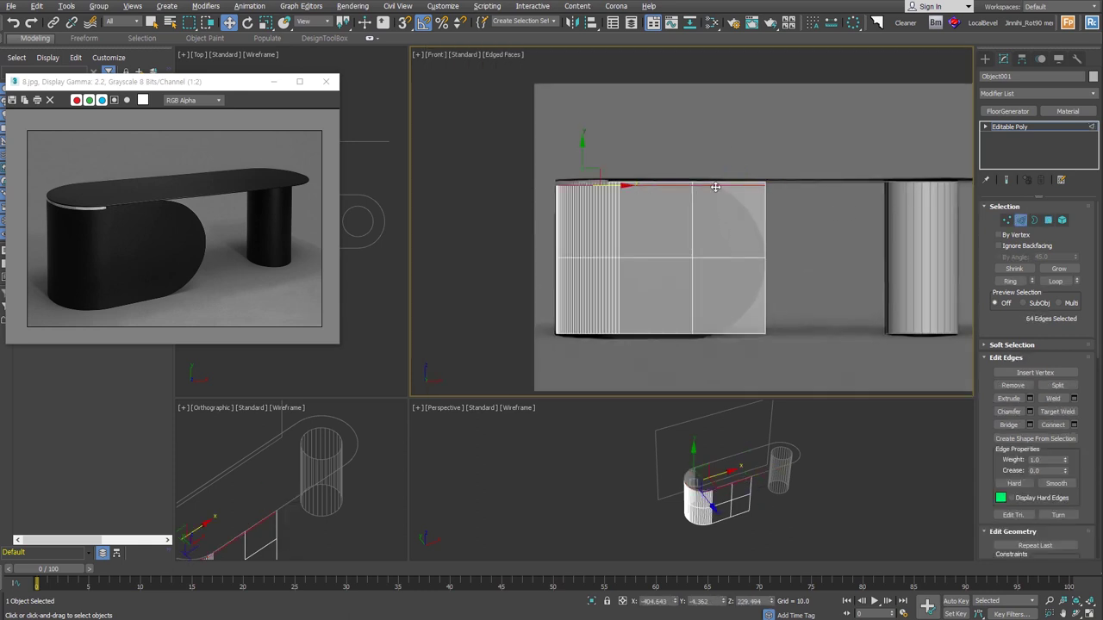
pyautogui.click(714, 192)
pyautogui.scroll(4, 620, 182)
pyautogui.click(620, 180)
pyautogui.scroll(-2, 836, 207)
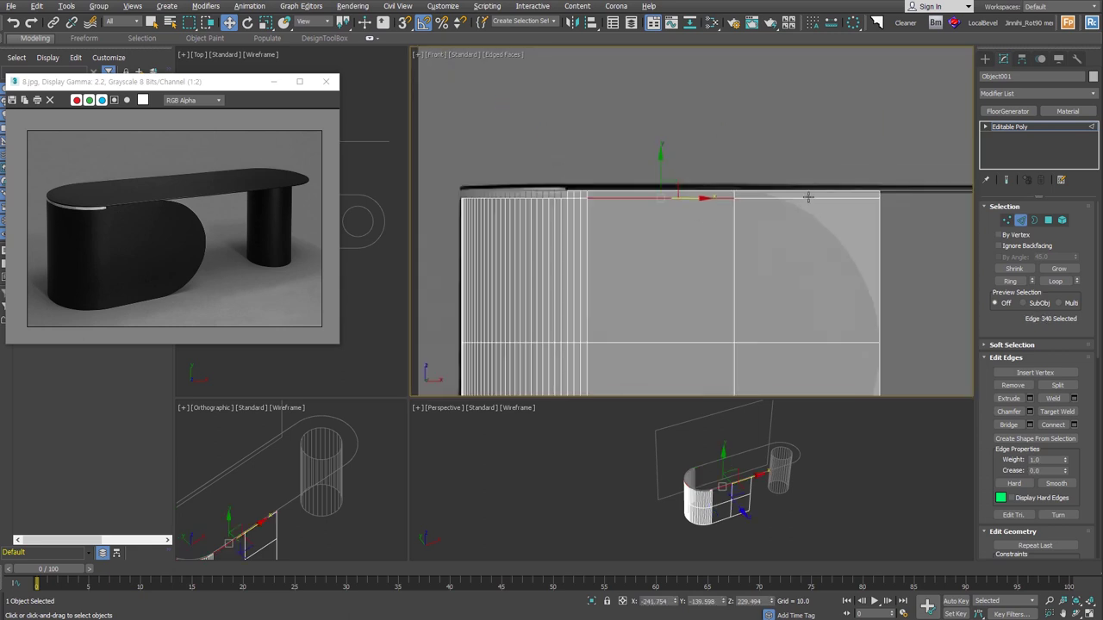
pyautogui.keyDown('ctrl'); pyautogui.click(809, 197); pyautogui.keyUp('ctrl')
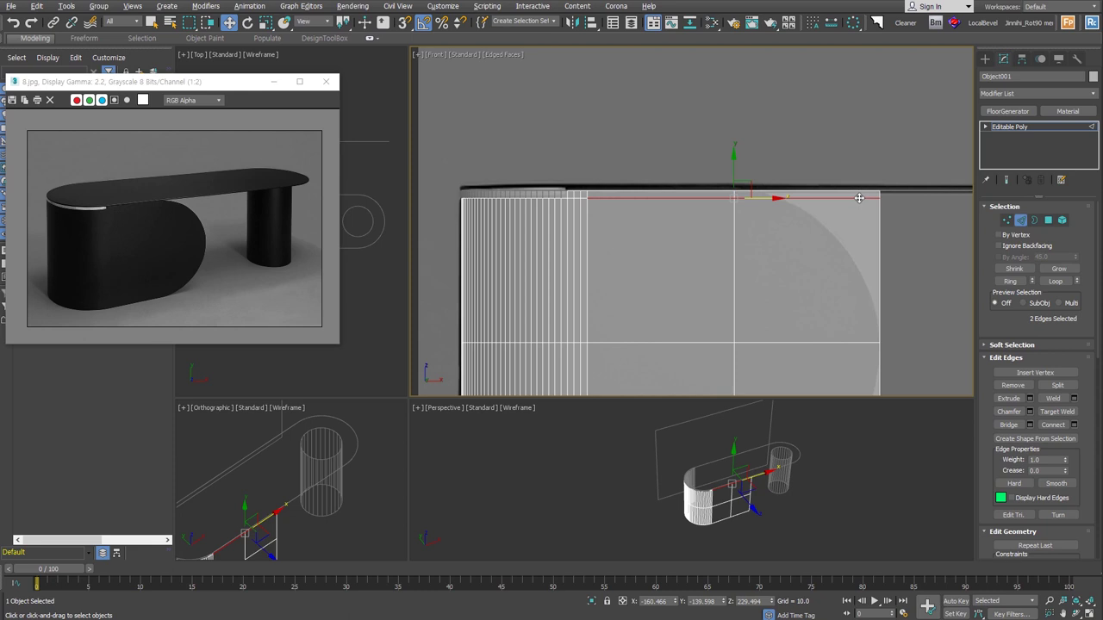
pyautogui.click(1013, 386)
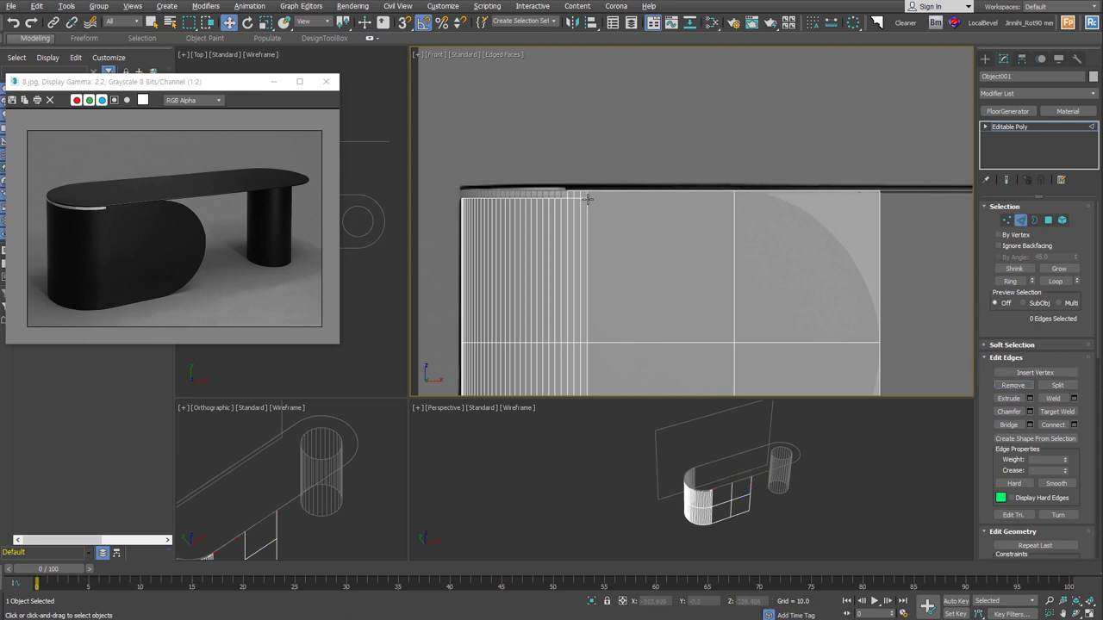
# Step: Slide the three edges at the desk's rounded end slightly along X
pyautogui.keyDown('alt'); pyautogui.moveTo(587, 199); pyautogui.dragTo(707, 246, button='middle'); pyautogui.keyUp('alt')
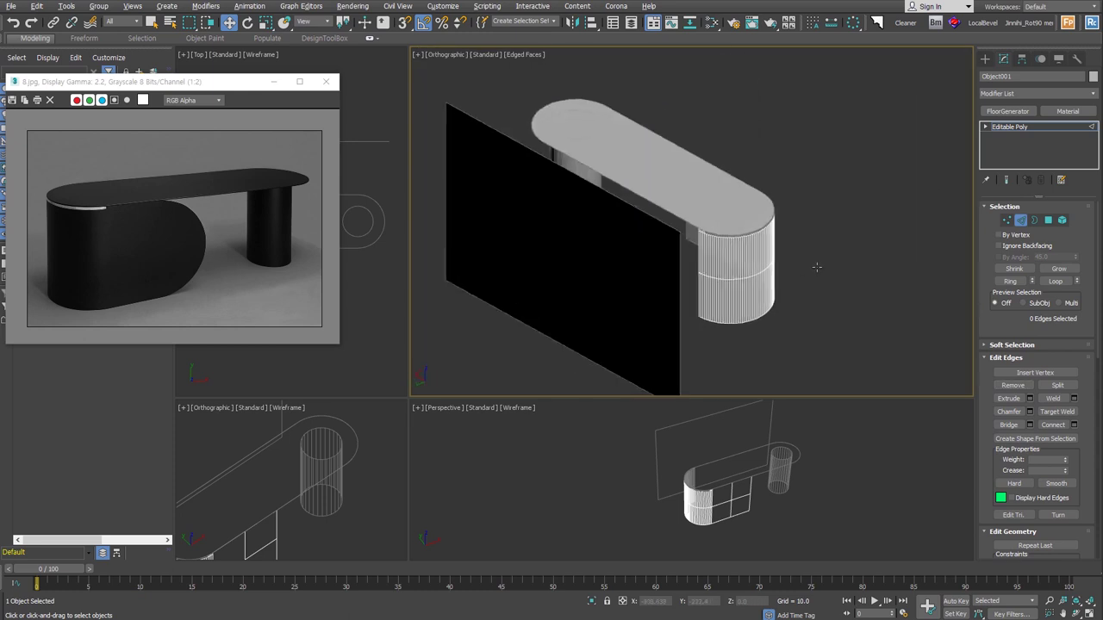
pyautogui.scroll(5, 706, 246)
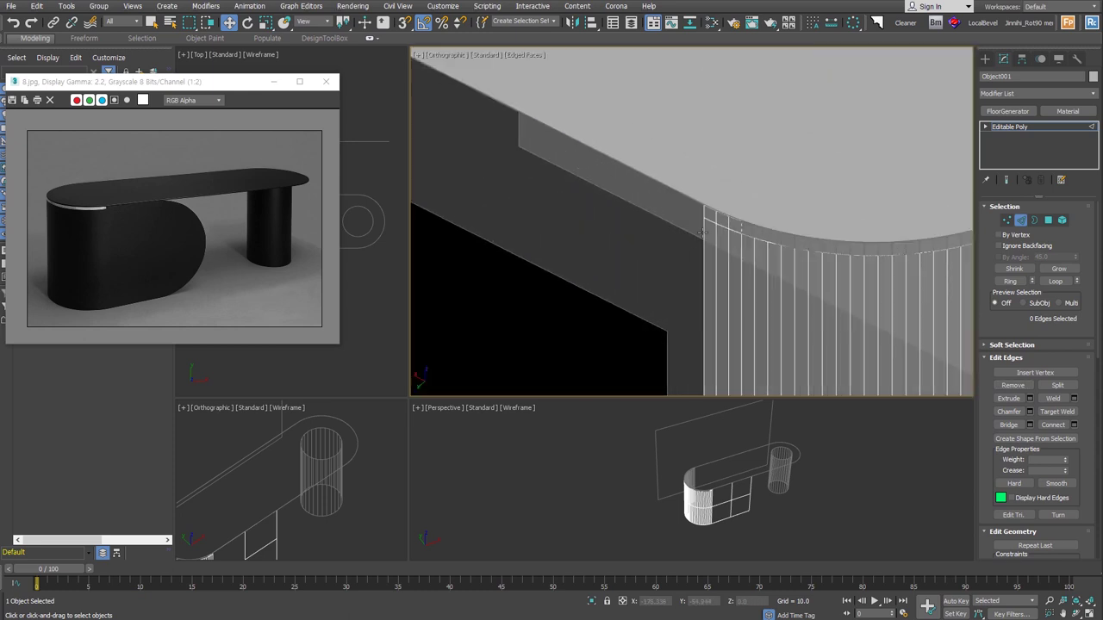
pyautogui.scroll(-4, 703, 232)
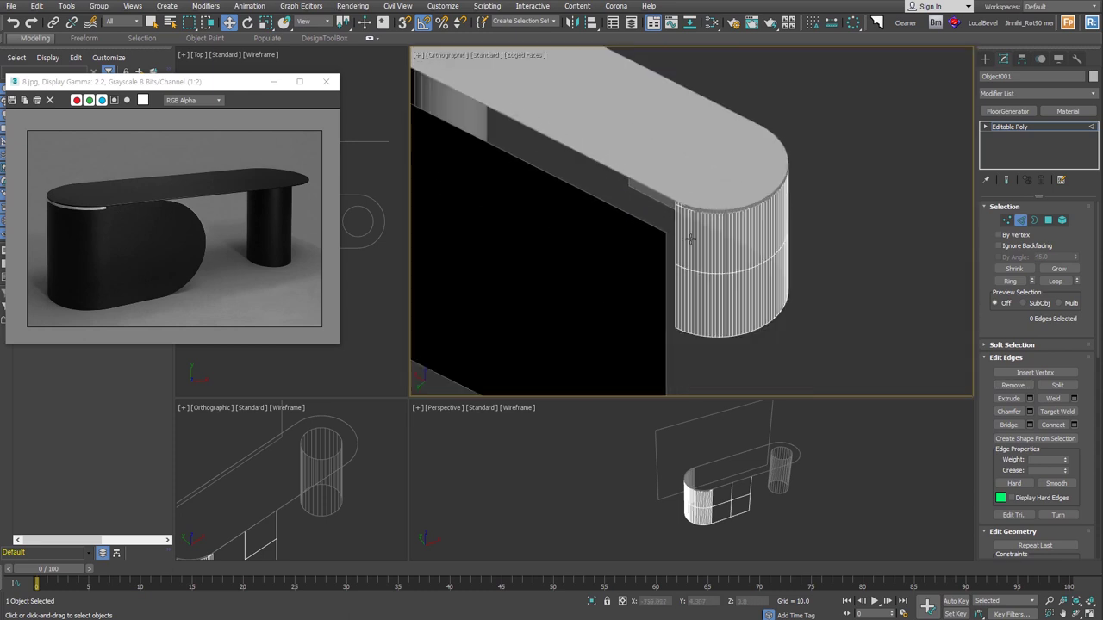
pyautogui.doubleClick(674, 225)
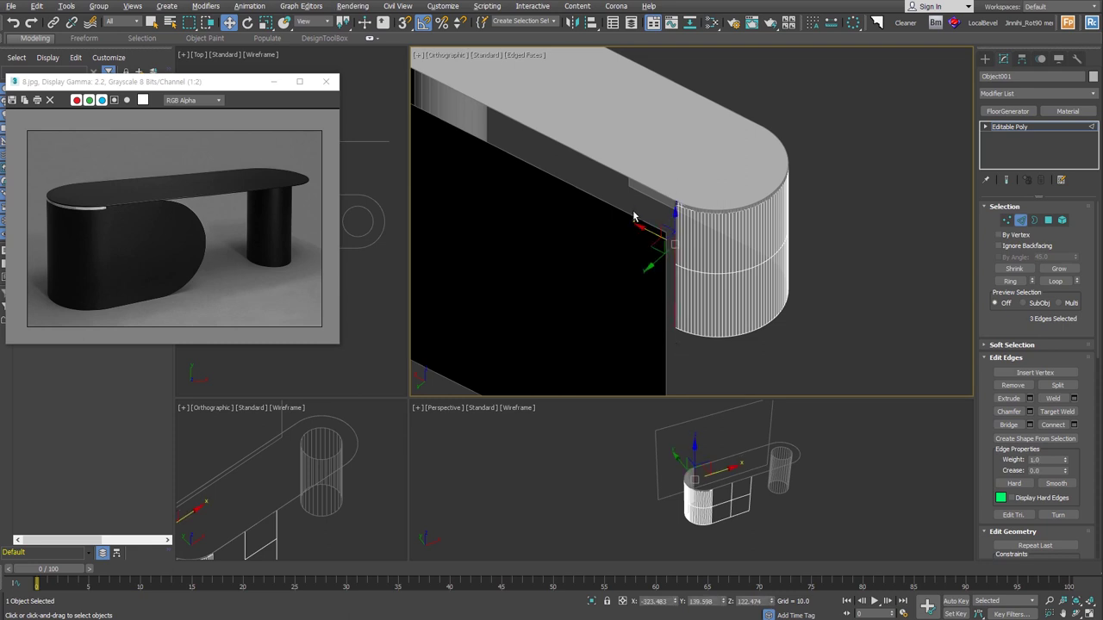
pyautogui.keyDown('alt'); pyautogui.moveTo(630, 209); pyautogui.dragTo(562, 237, button='middle'); pyautogui.keyUp('alt')
pyautogui.moveTo(561, 236); pyautogui.dragTo(558, 236)
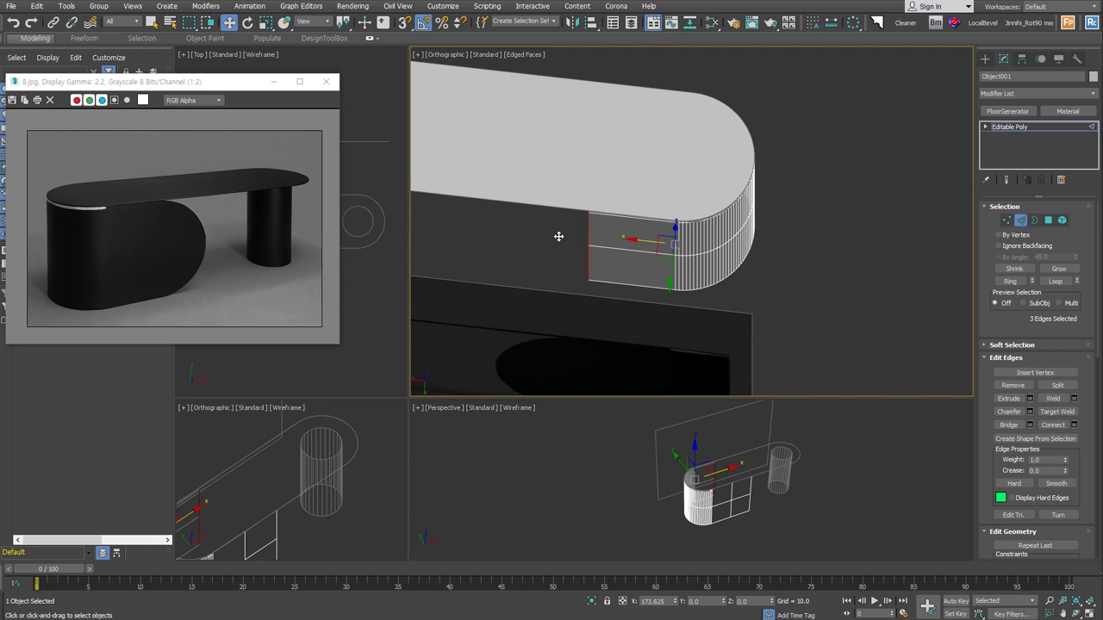
# Step: Orbit to a low view of the whole desk and select the backdrop plane
pyautogui.scroll(-5, 853, 300)
pyautogui.keyDown('alt'); pyautogui.moveTo(854, 301); pyautogui.dragTo(969, 229, button='middle'); pyautogui.keyUp('alt')
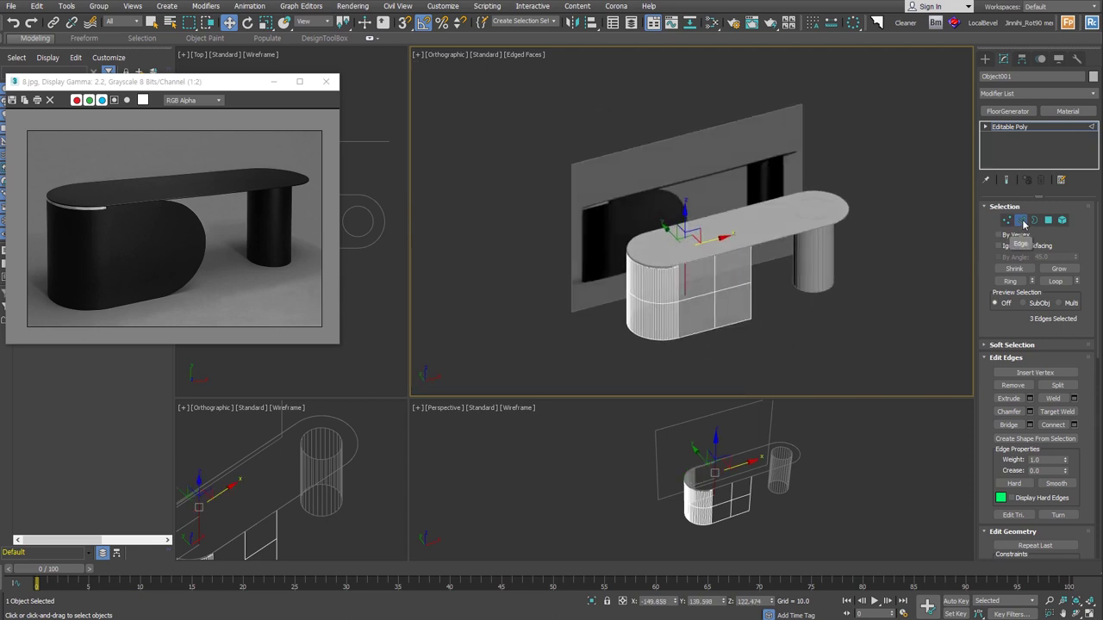
pyautogui.click(761, 144)
# Step: Hide the backdrop plane and select the round leg Circle002
pyautogui.press('Delete')
pyautogui.click(829, 267)
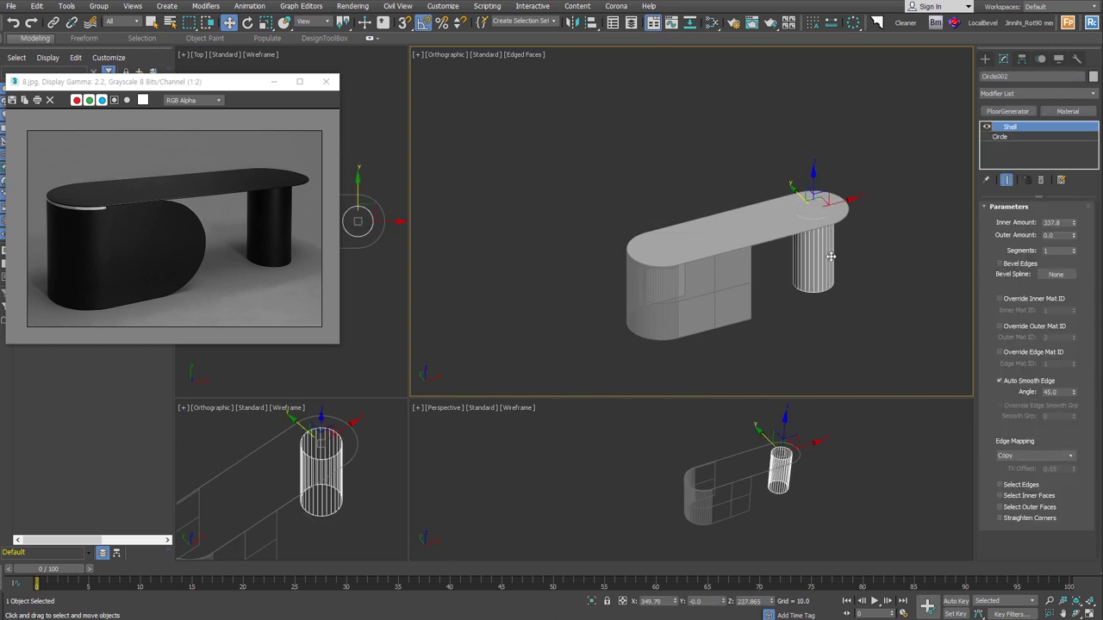
pyautogui.scroll(3, 829, 242)
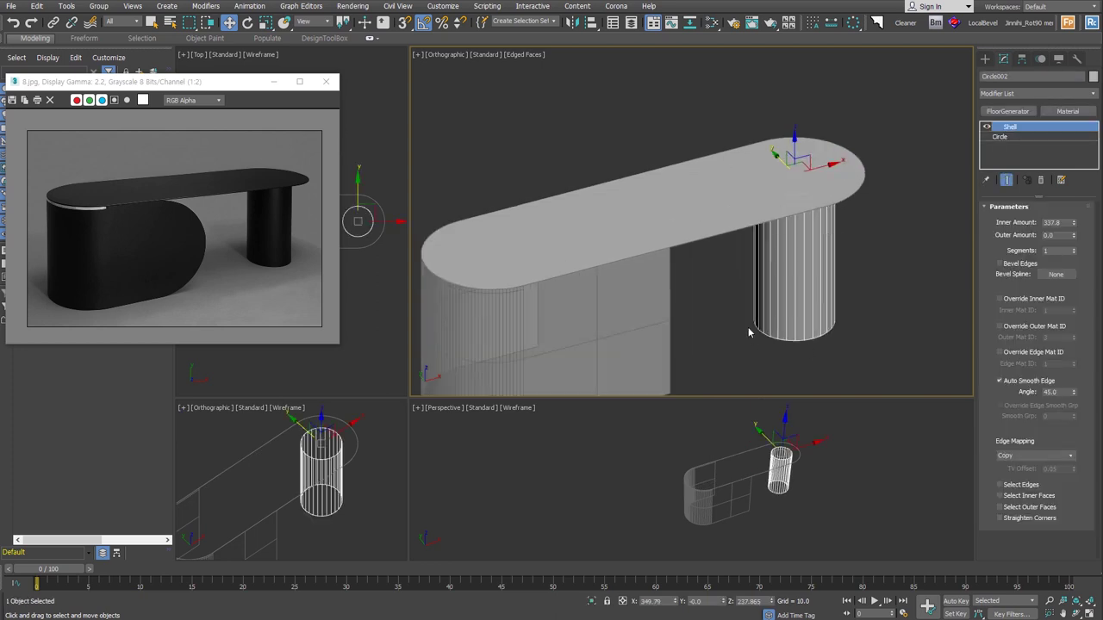
# Step: Raise the leg circle's Interpolation Steps to 30
pyautogui.click(1001, 136)
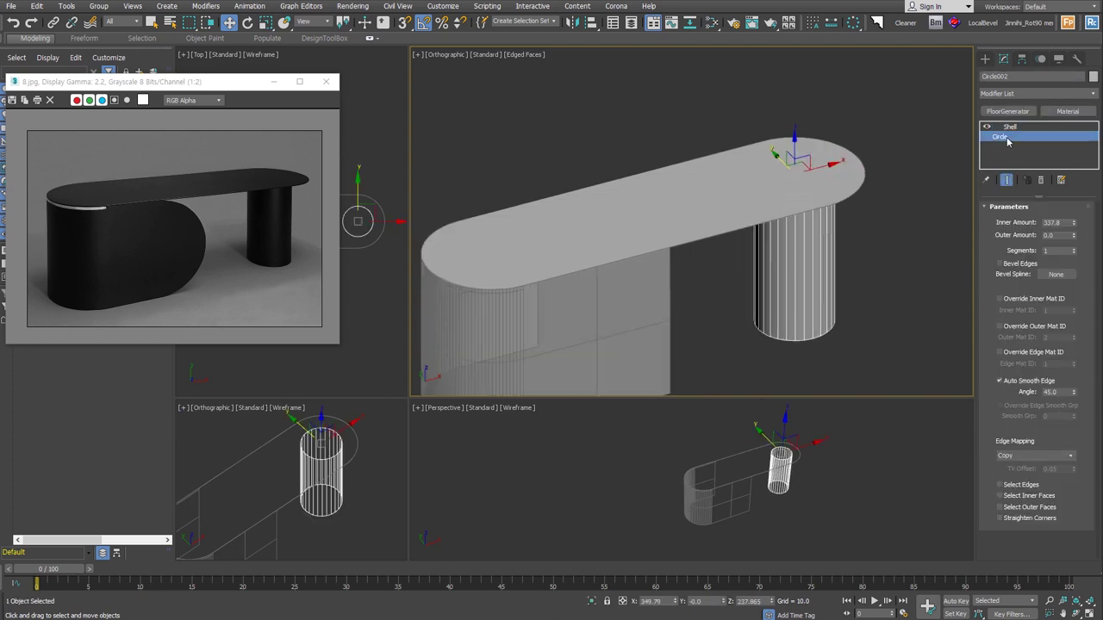
pyautogui.click(1047, 233)
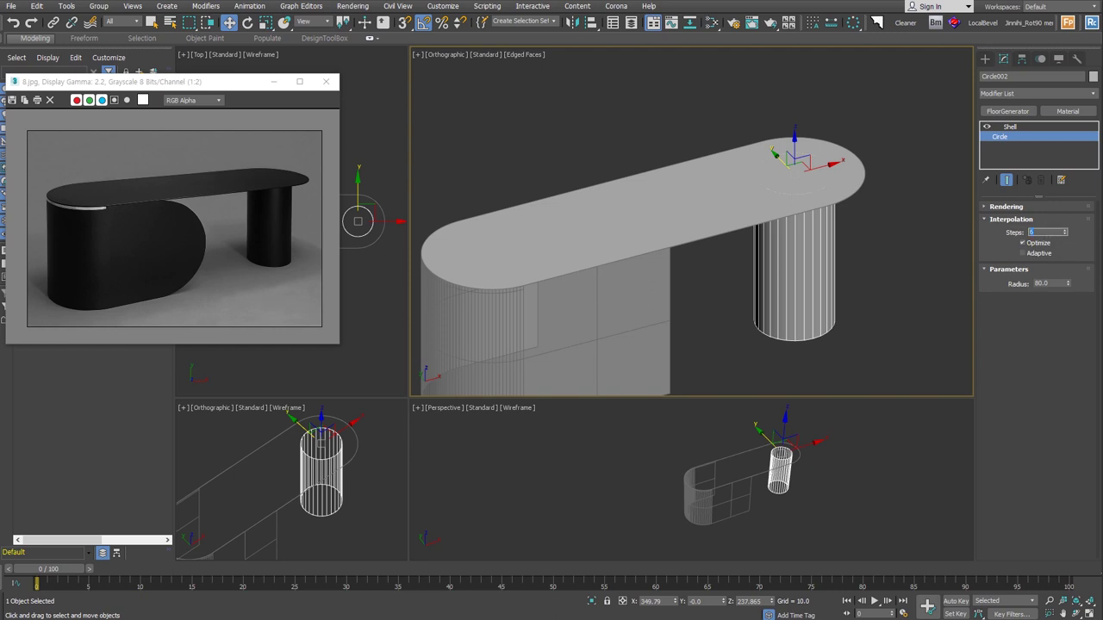
pyautogui.write('30')
pyautogui.press('Return')
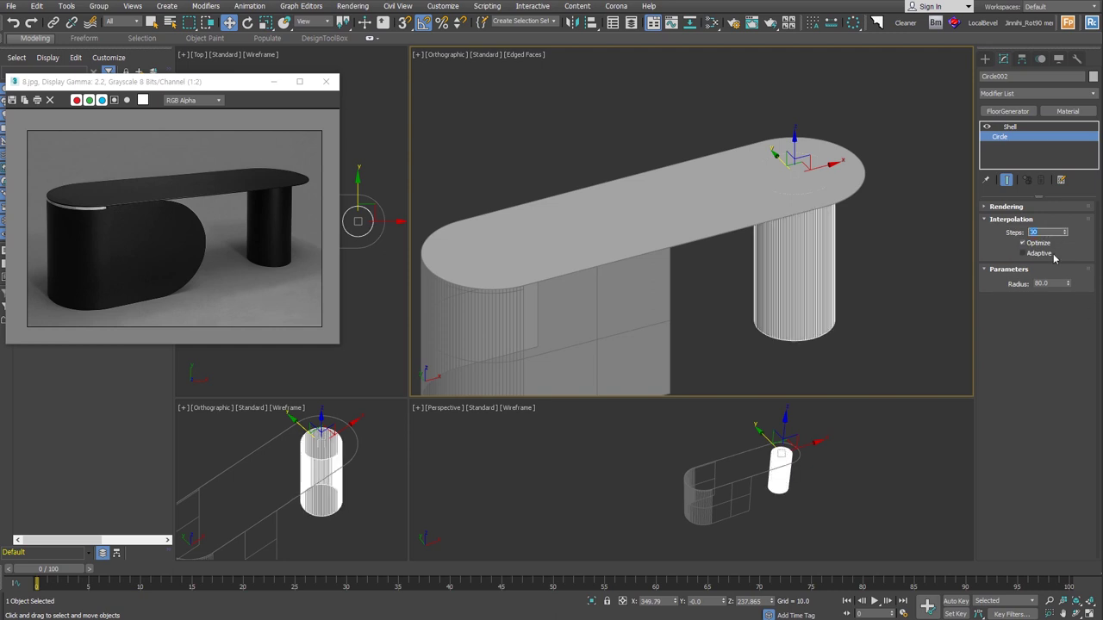
pyautogui.scroll(3, 813, 351)
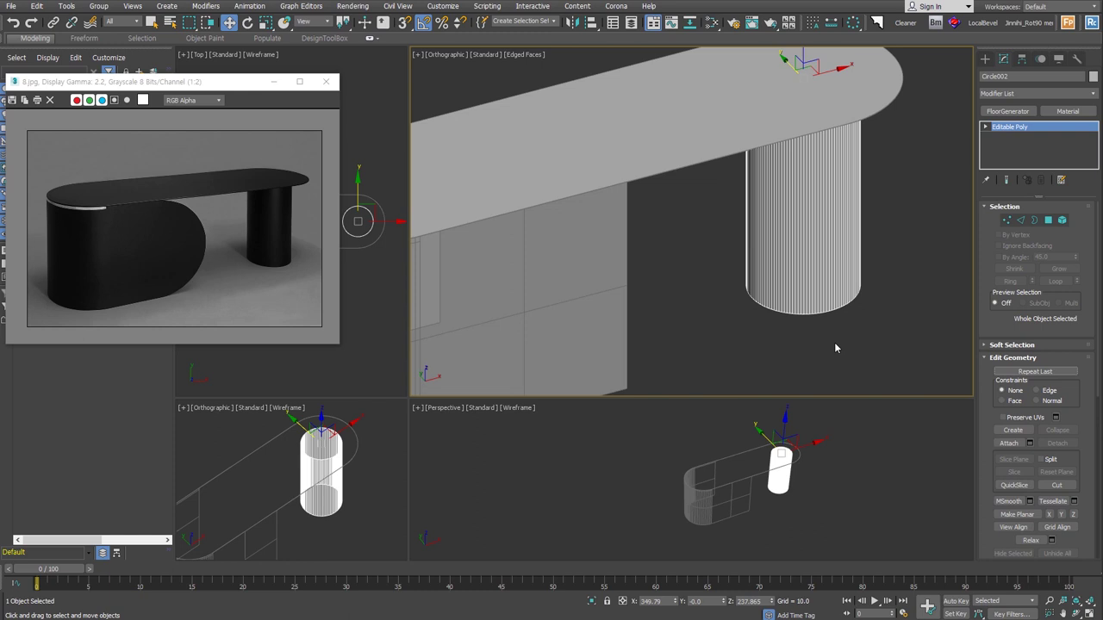
pyautogui.scroll(-5, 834, 348)
pyautogui.click(690, 348)
pyautogui.scroll(3, 804, 301)
pyautogui.scroll(2, 775, 279)
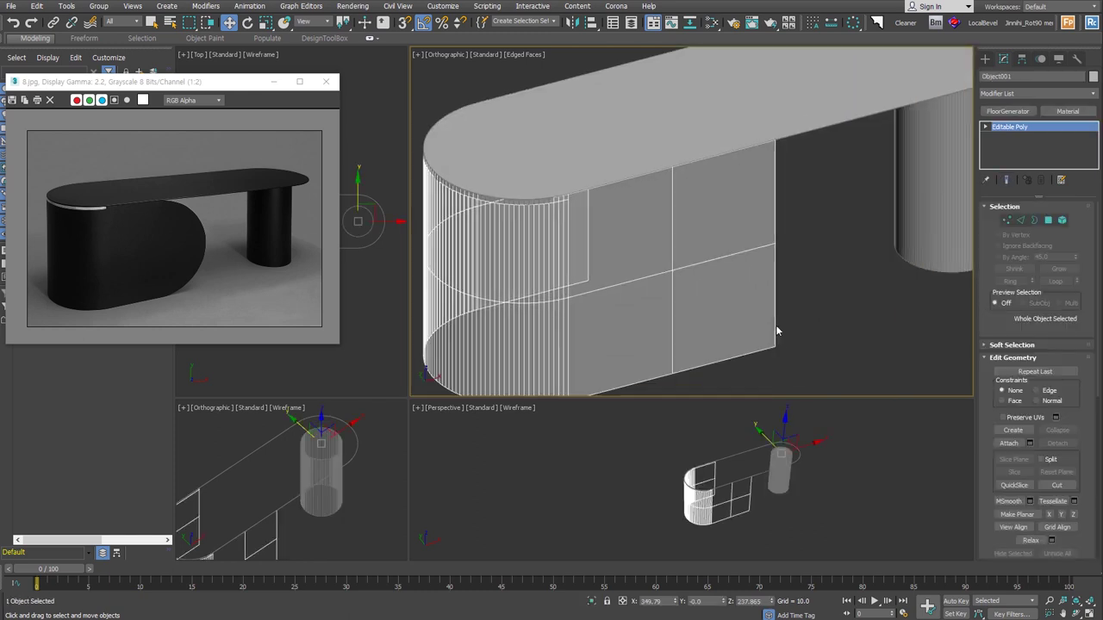
# Step: Add a Shell to Object001 with 0.6 inner amount and Straighten Corners on
pyautogui.hotkey('alt', 's')
pyautogui.rightClick(1074, 222)
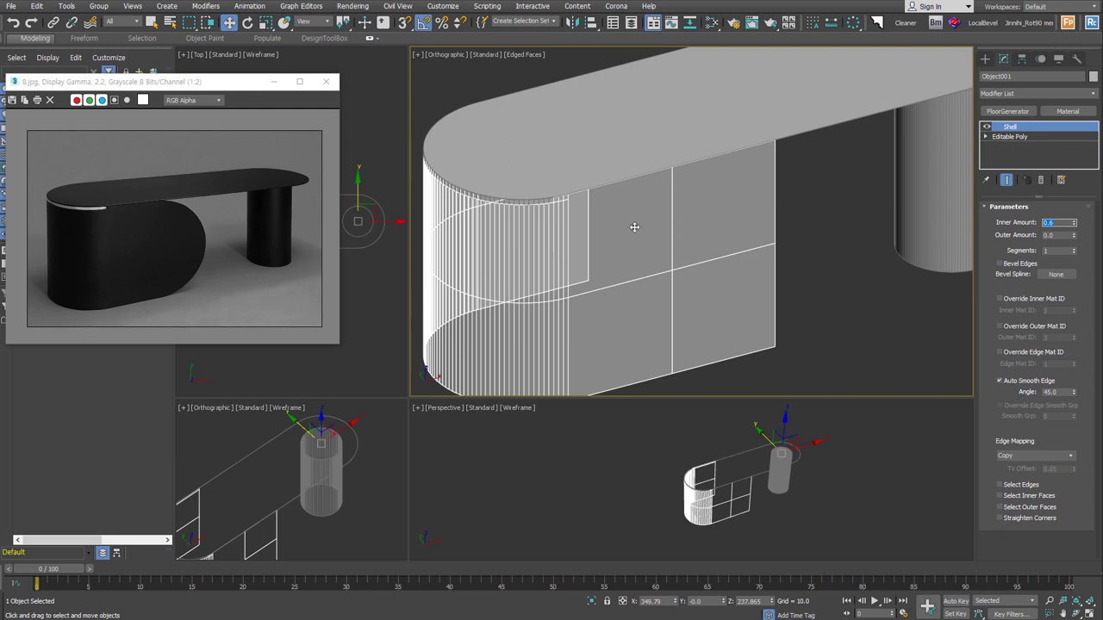
pyautogui.scroll(4, 575, 206)
pyautogui.click(1025, 519)
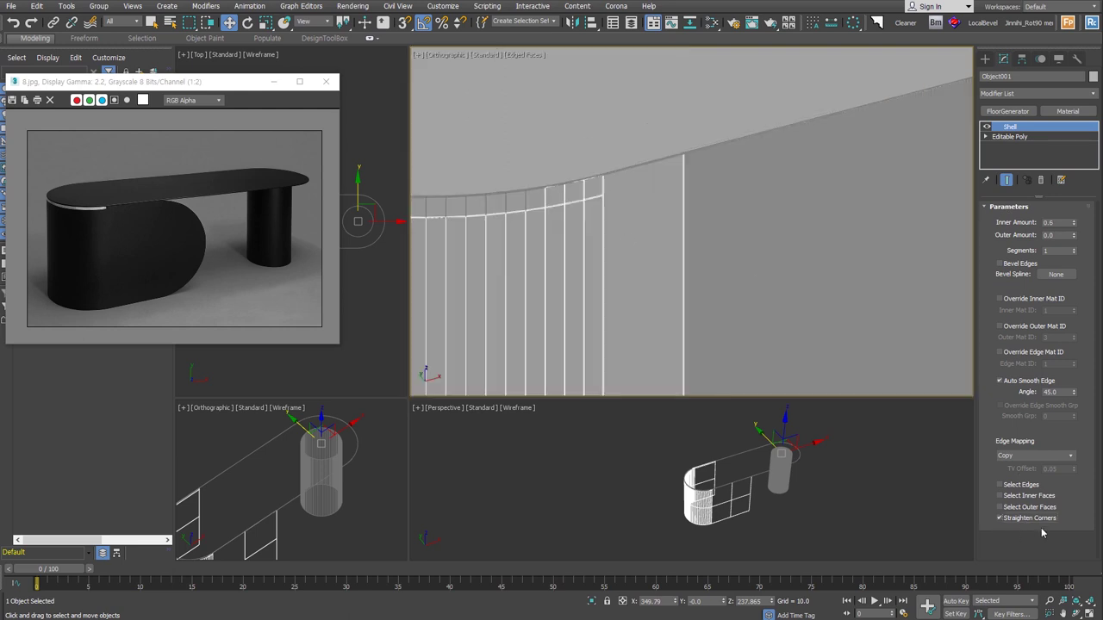
pyautogui.click(526, 199)
# Step: Chamfer Object002's top border by 0.196 and add a Shell modifier
pyautogui.moveTo(527, 199); pyautogui.dragTo(769, 222, button='middle')
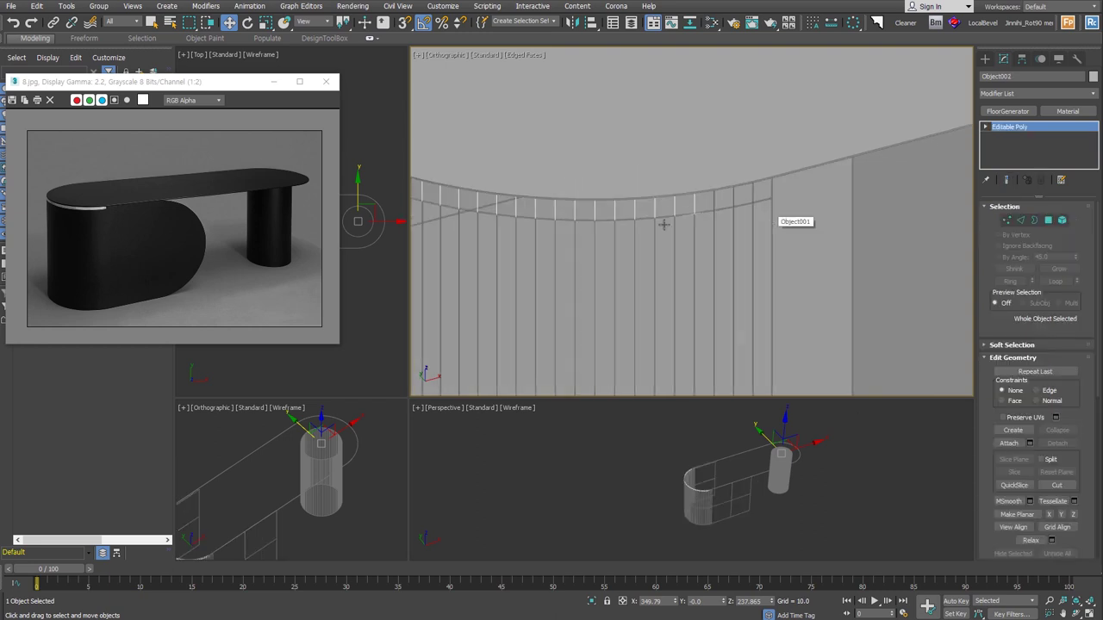
pyautogui.scroll(2, 700, 203)
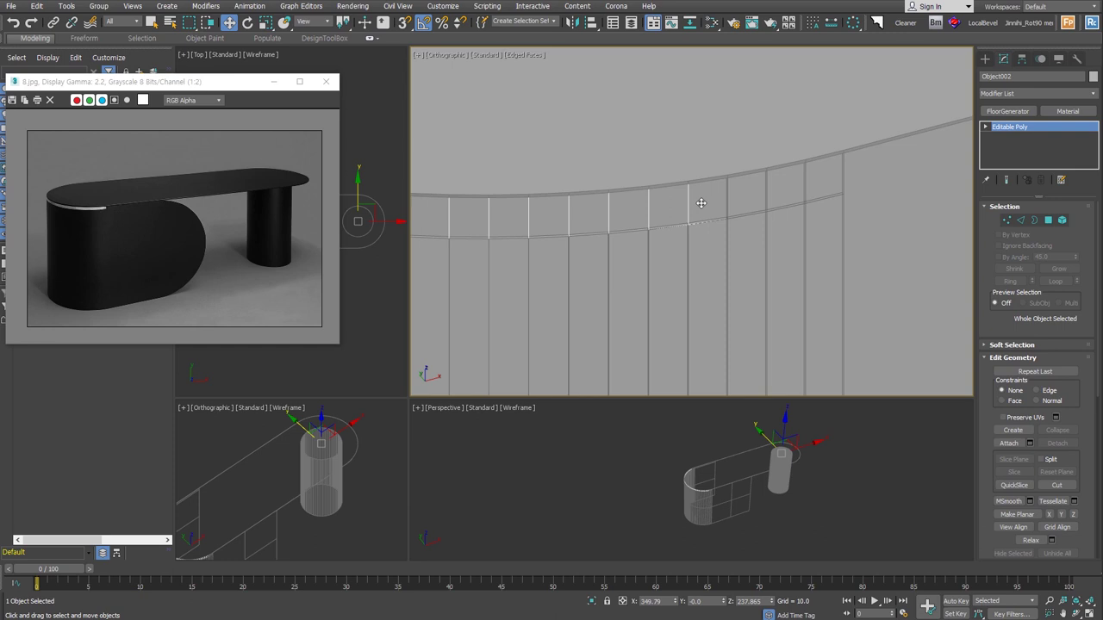
pyautogui.scroll(2, 700, 202)
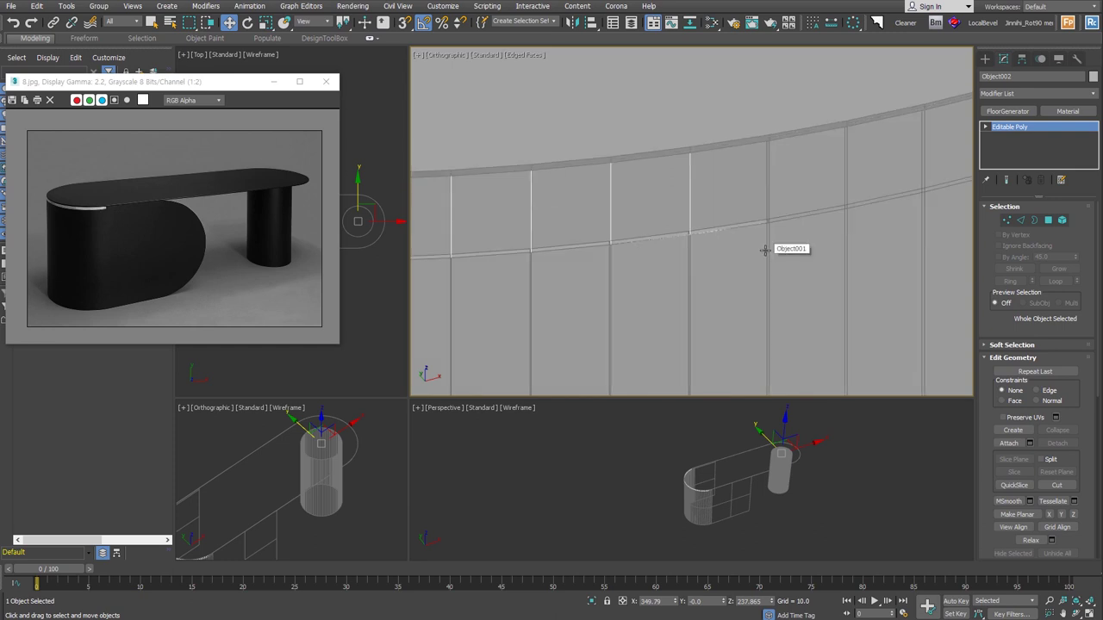
pyautogui.press('3')
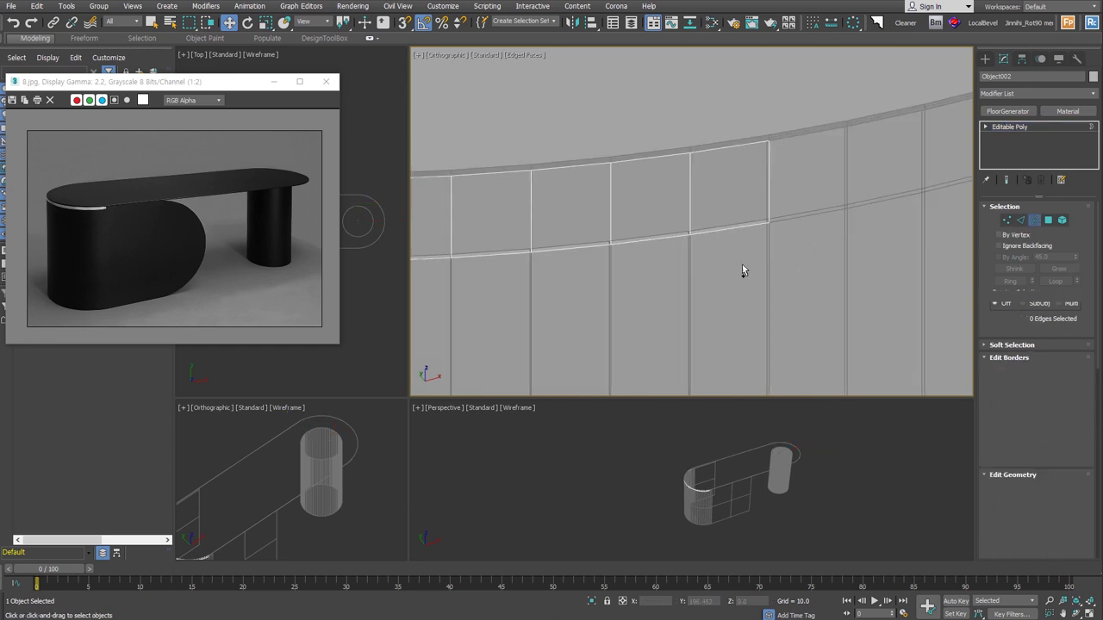
pyautogui.click(750, 144)
pyautogui.rightClick(746, 177)
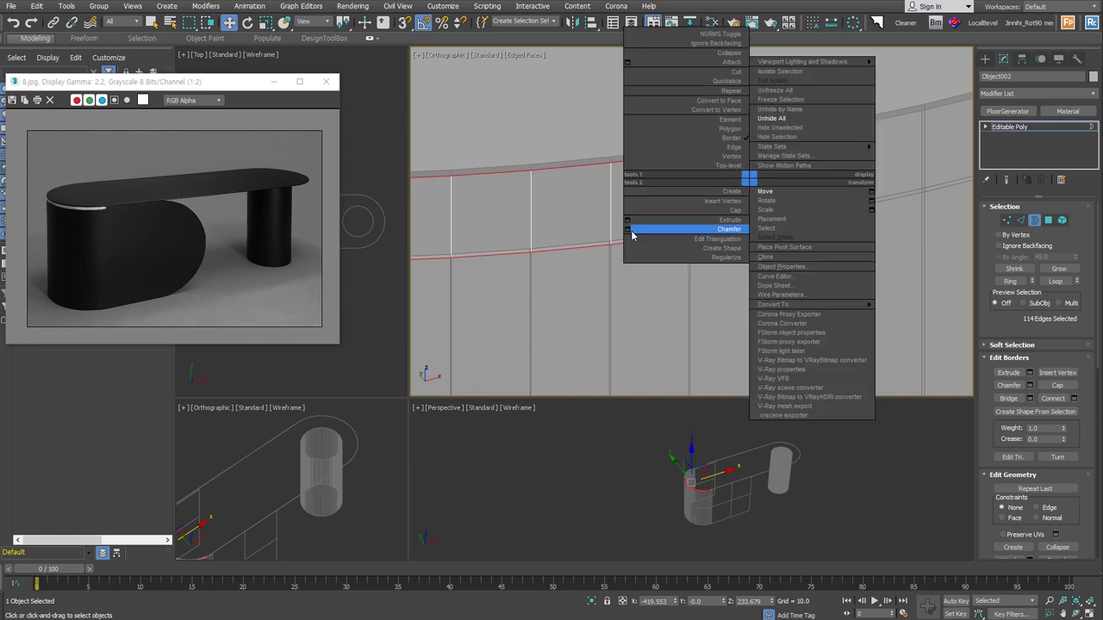
pyautogui.click(732, 227)
pyautogui.moveTo(700, 245); pyautogui.dragTo(700, 264)
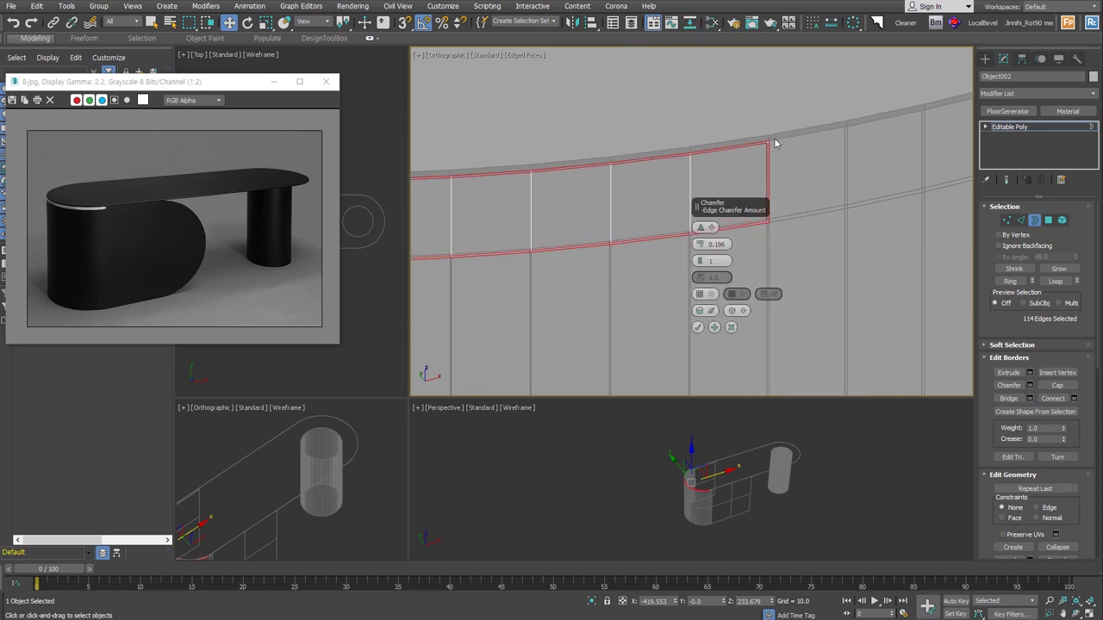
pyautogui.click(698, 328)
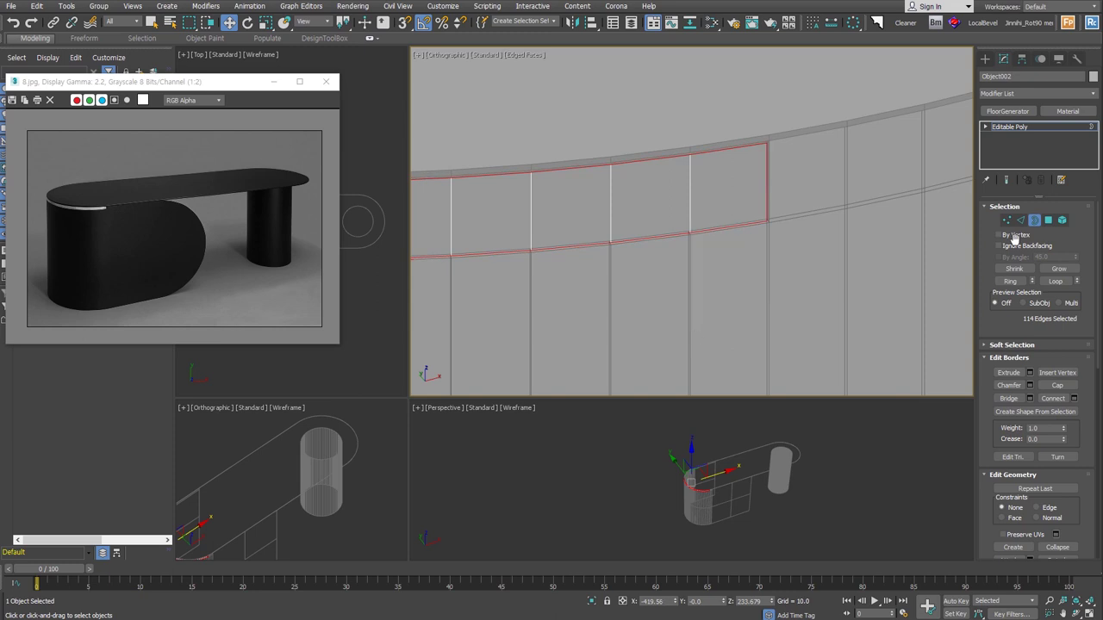
pyautogui.press('3')
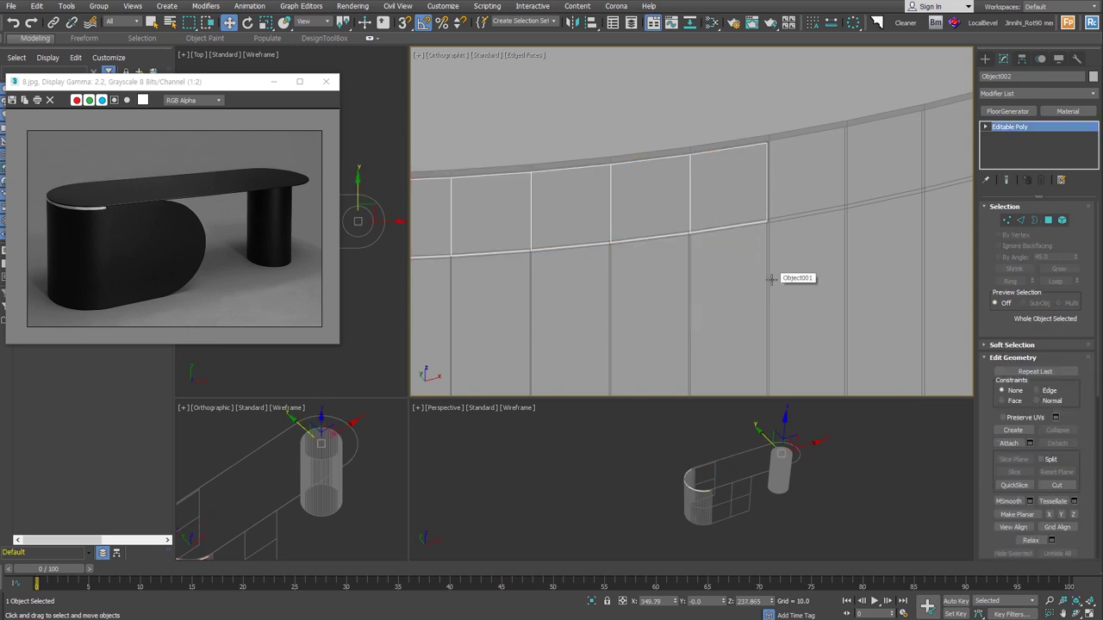
pyautogui.hotkey('alt', 's')
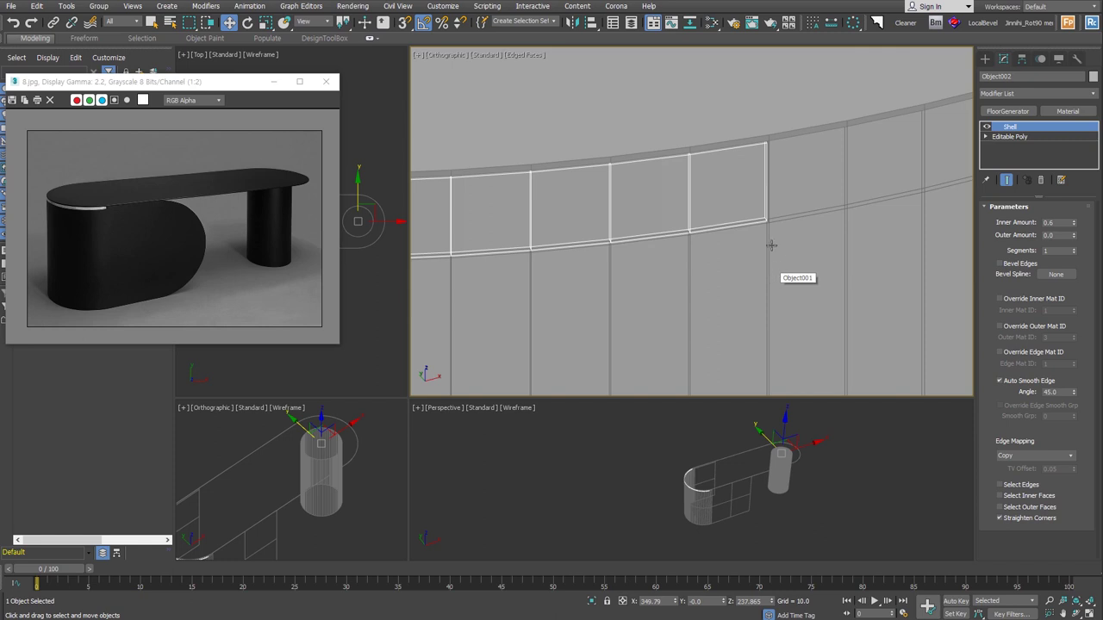
# Step: Set Object002's Shell Inner Amount to 2.0
pyautogui.doubleClick(1061, 222)
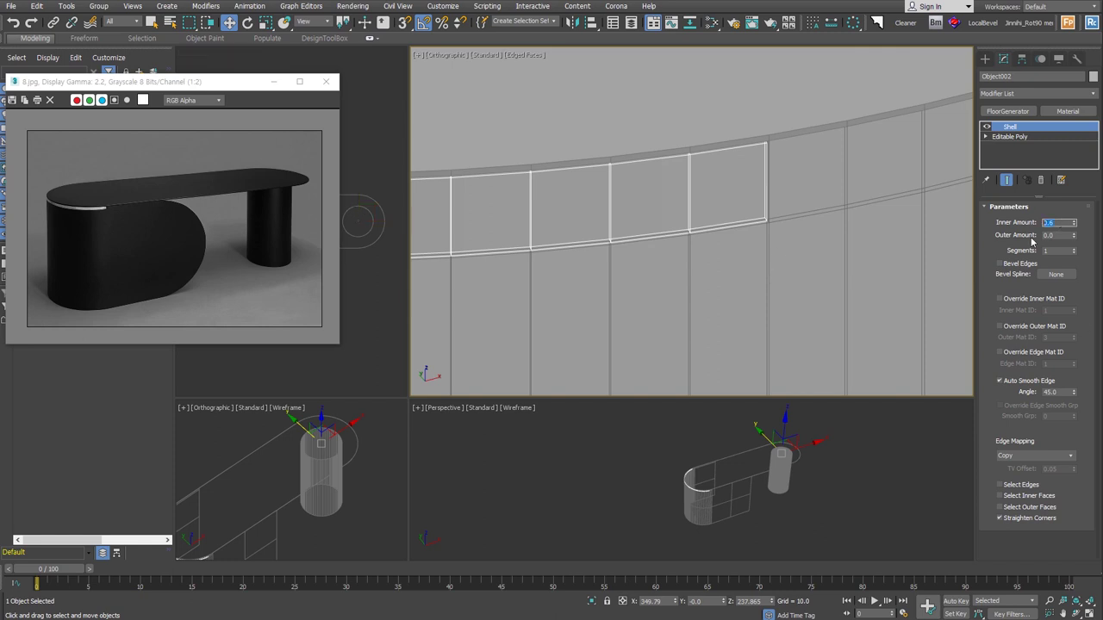
pyautogui.write('2')
pyautogui.press('Return')
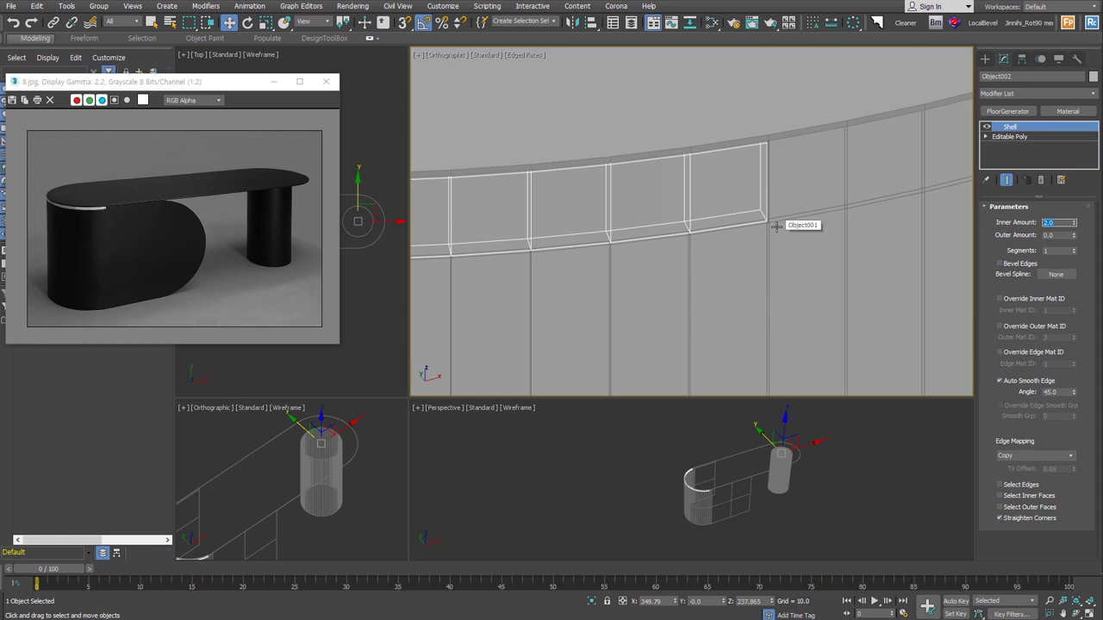
pyautogui.scroll(-5, 781, 320)
pyautogui.scroll(-2, 791, 320)
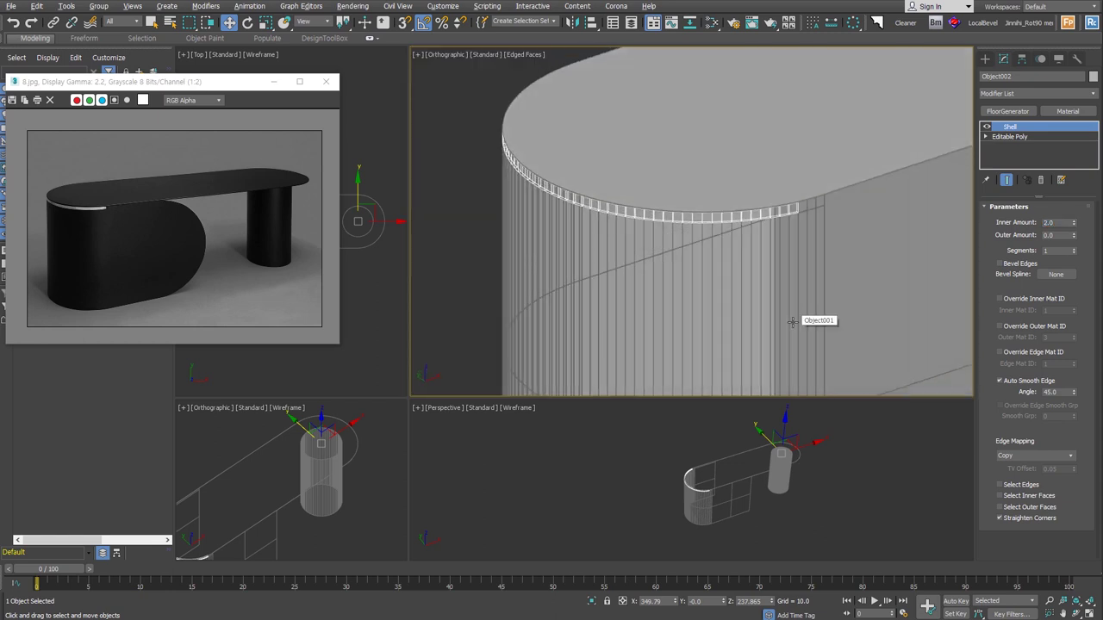
pyautogui.click(723, 305)
# Step: Orbit around the desk and select its parts, one at a time and then all four together
pyautogui.scroll(-3, 723, 301)
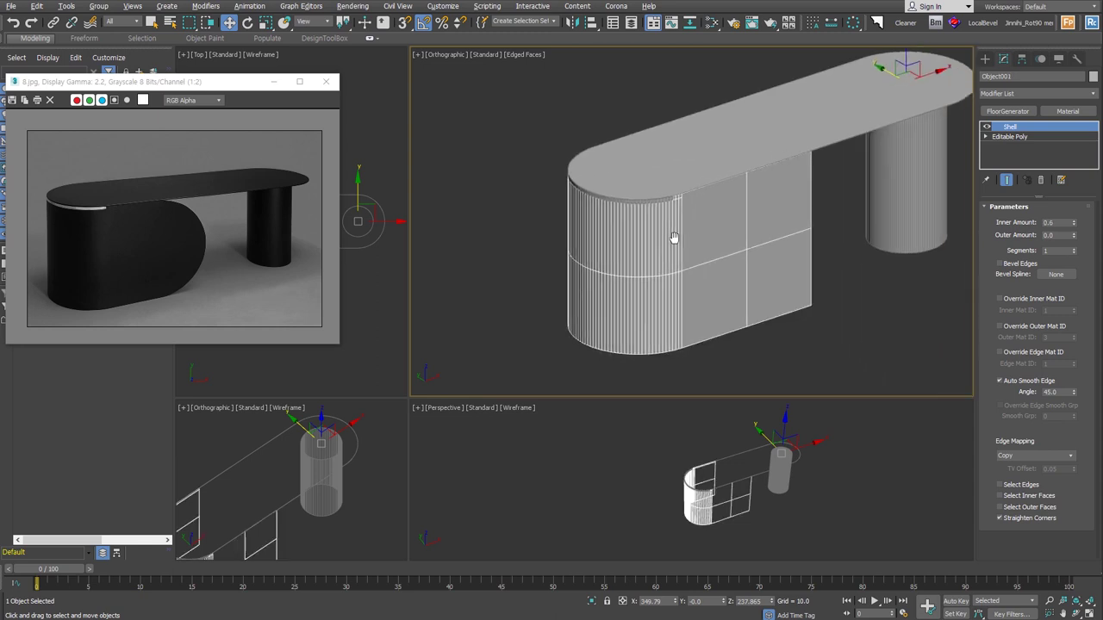
pyautogui.scroll(-2, 723, 284)
pyautogui.moveTo(722, 279)
pyautogui.keyDown('alt'); pyautogui.mouseDown(button='middle')
pyautogui.moveTo(710, 282)
pyautogui.moveTo(948, 97)
pyautogui.moveTo(879, 202)
pyautogui.moveTo(862, 115)
pyautogui.mouseUp(button='middle'); pyautogui.keyUp('alt')
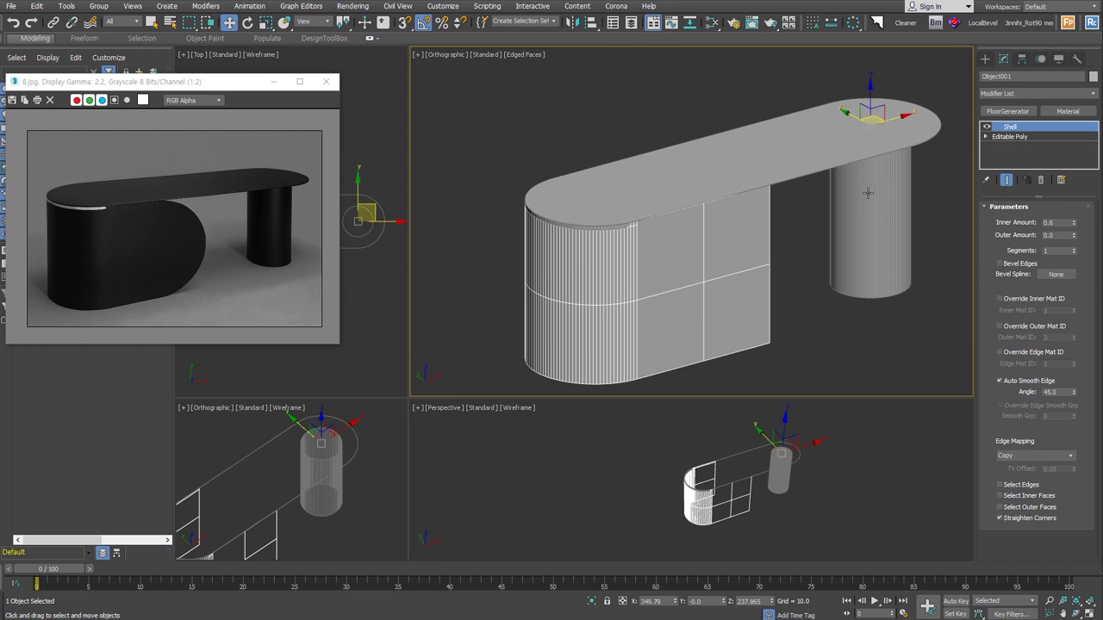
pyautogui.click(680, 283)
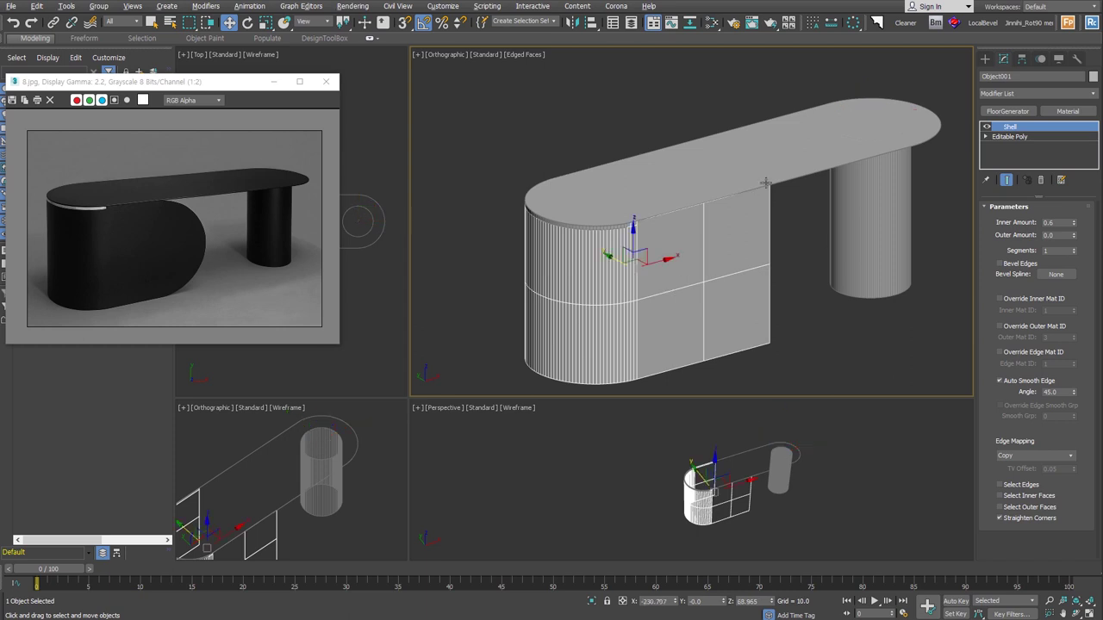
pyautogui.click(791, 166)
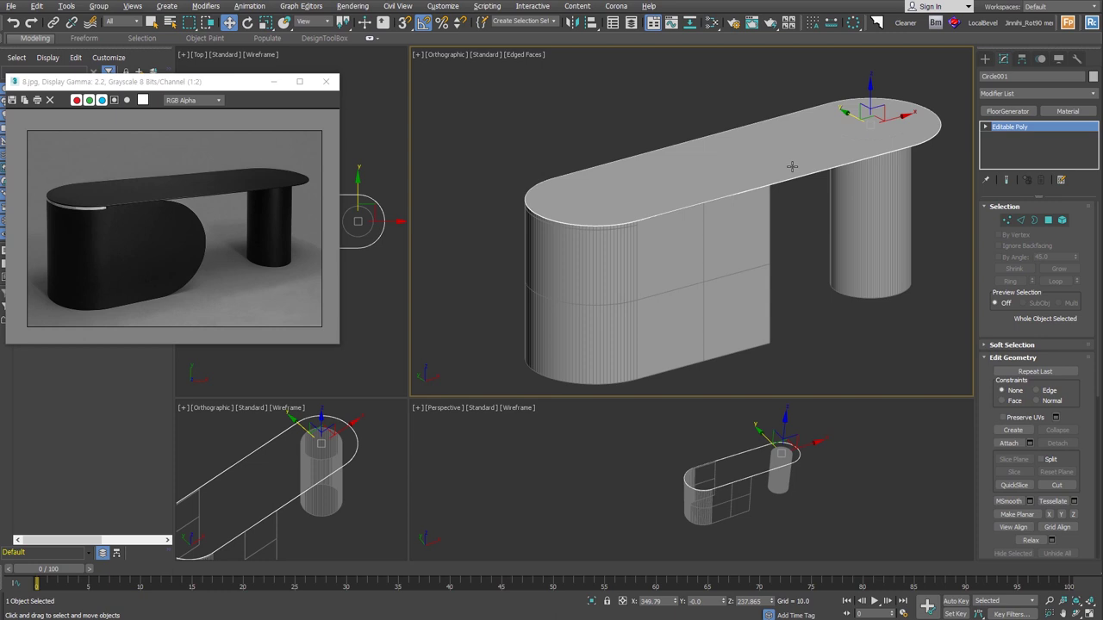
pyautogui.click(854, 328)
pyautogui.moveTo(947, 382); pyautogui.dragTo(533, 125)
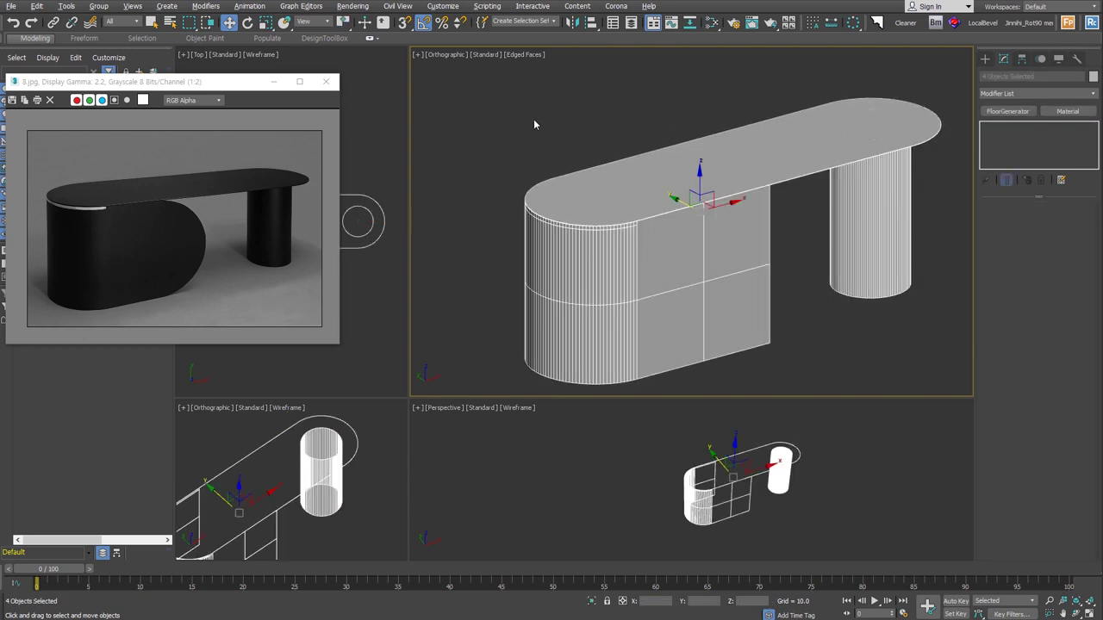
pyautogui.click(836, 328)
# Step: Select the desk body Object001 and undo its Shell modifier
pyautogui.moveTo(836, 328)
pyautogui.keyDown('alt'); pyautogui.mouseDown(button='middle')
pyautogui.moveTo(819, 315)
pyautogui.moveTo(790, 323)
pyautogui.mouseUp(button='middle'); pyautogui.keyUp('alt')
pyautogui.click(725, 303)
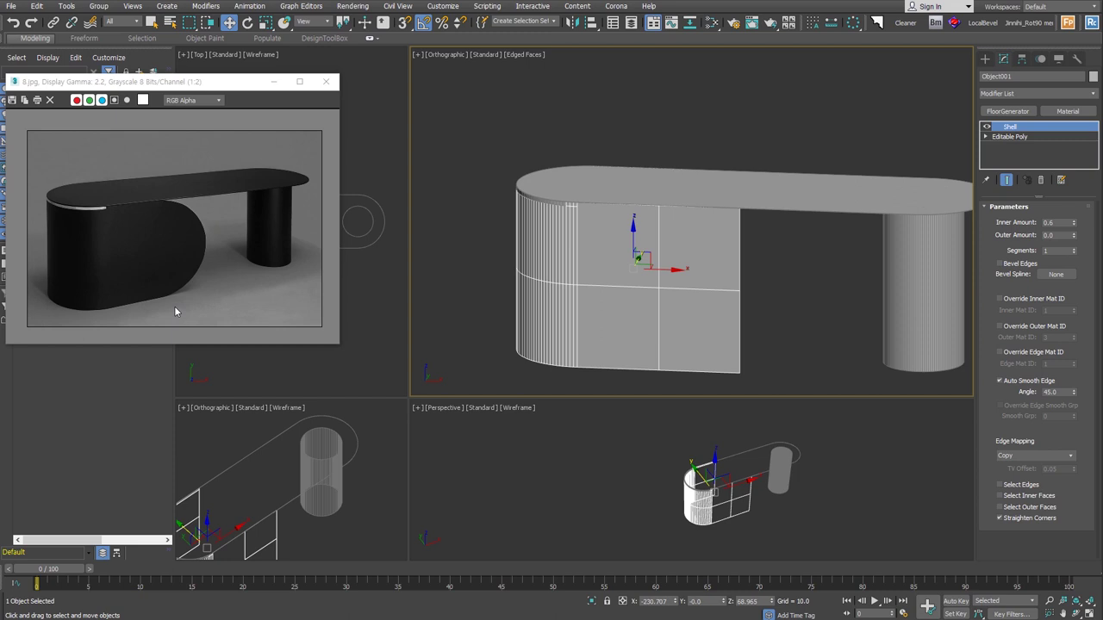
pyautogui.hotkey('ctrl', 'z')
# Step: Chamfer the selected edges of the desk body and confirm the chamfer
pyautogui.hotkey('ctrl', 'z')
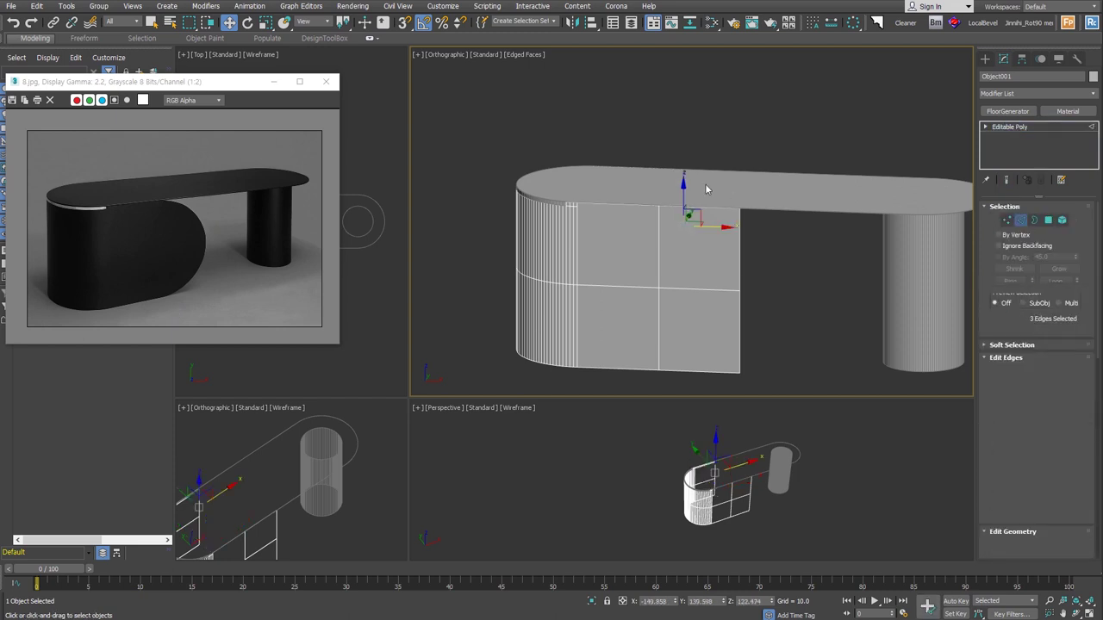
pyautogui.hotkey('ctrl', 'z')
pyautogui.rightClick(736, 200)
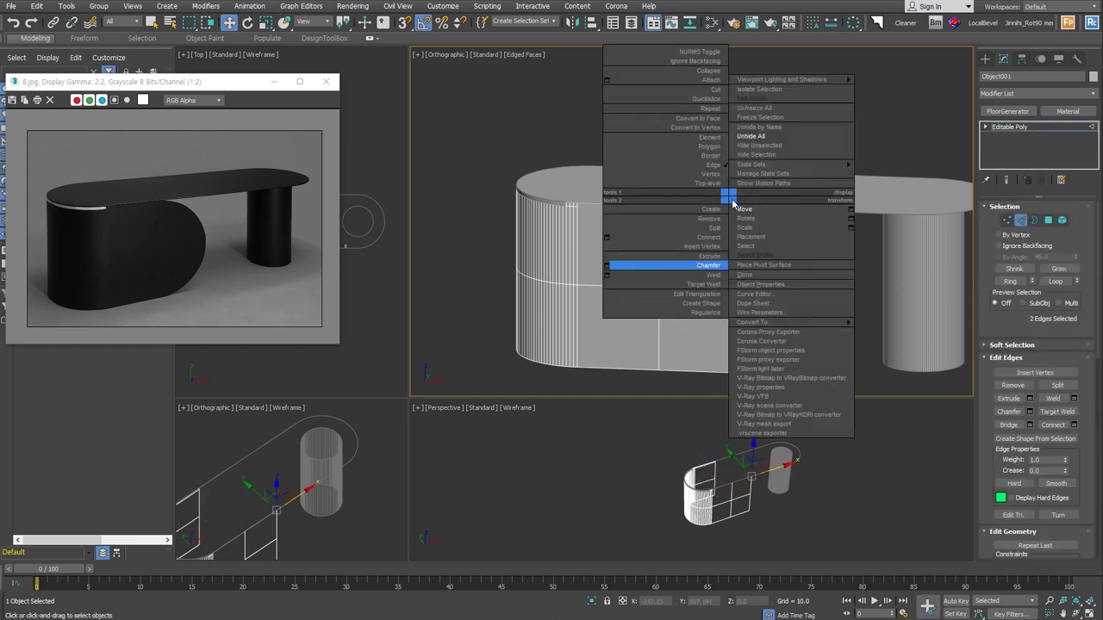
pyautogui.click(615, 267)
pyautogui.moveTo(711, 244); pyautogui.dragTo(709, 210)
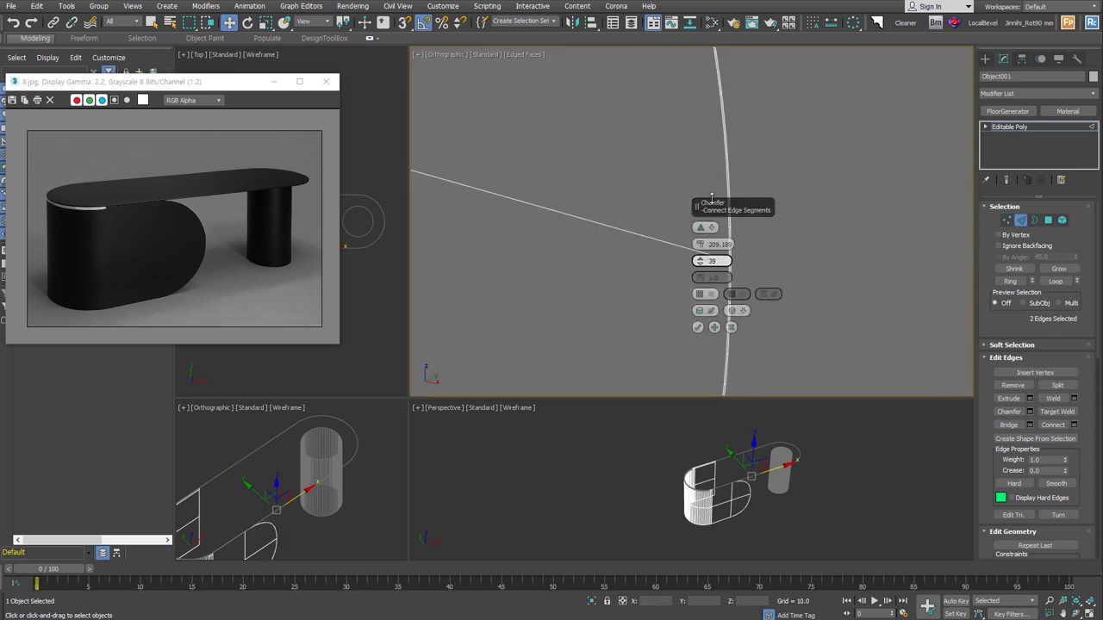
pyautogui.press('Return')
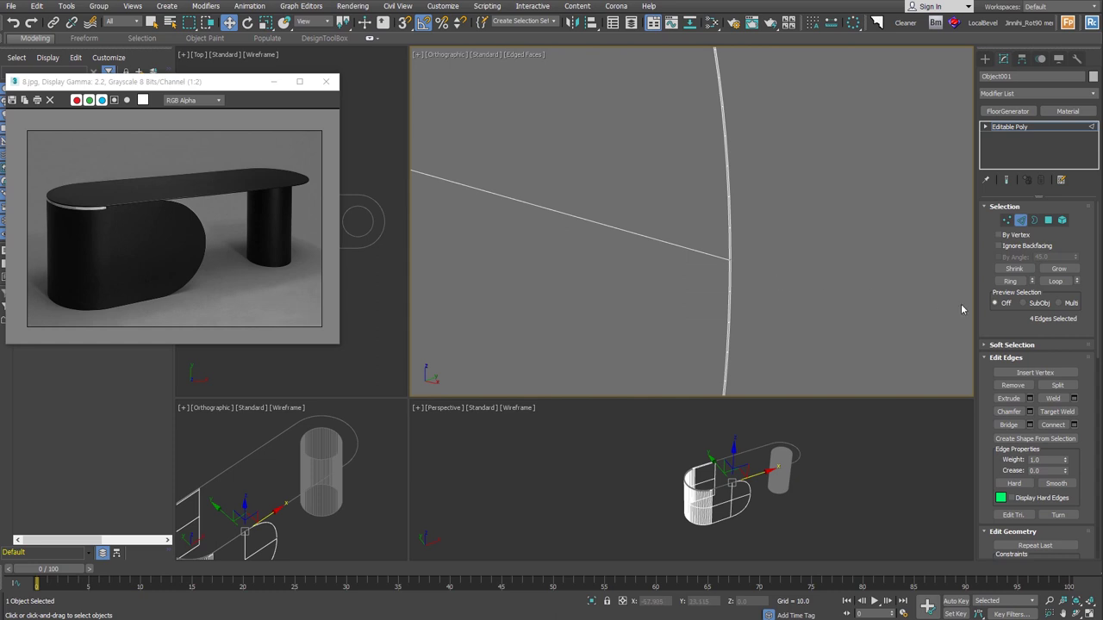
# Step: Remove the selected edges from the desk body, then frame the desk and leg
pyautogui.scroll(-3, 796, 328)
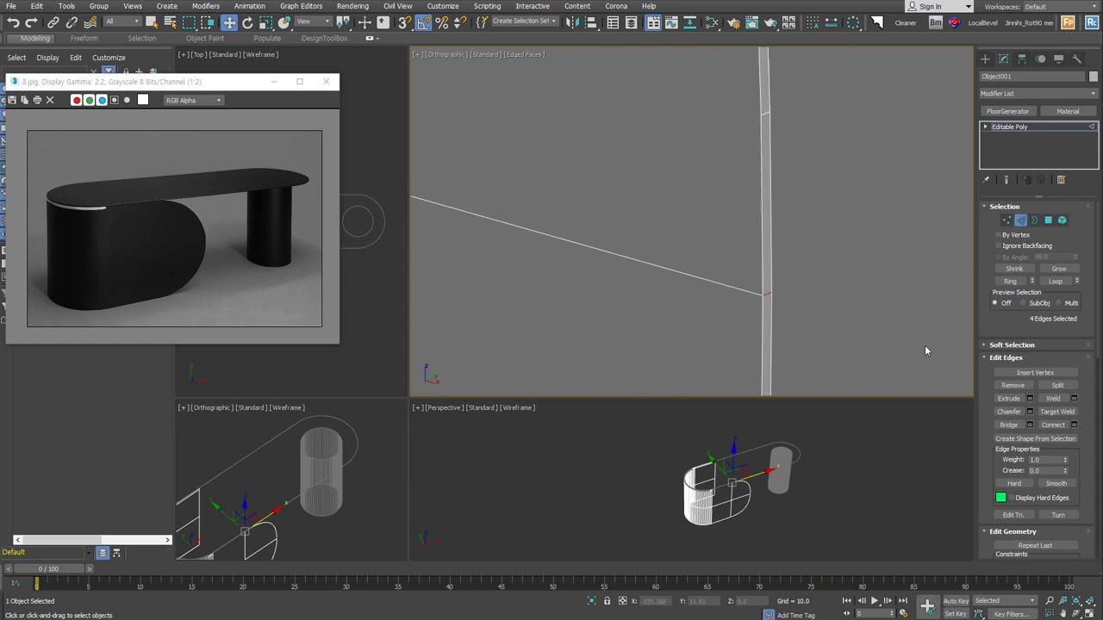
pyautogui.click(1012, 385)
pyautogui.scroll(-5, 892, 361)
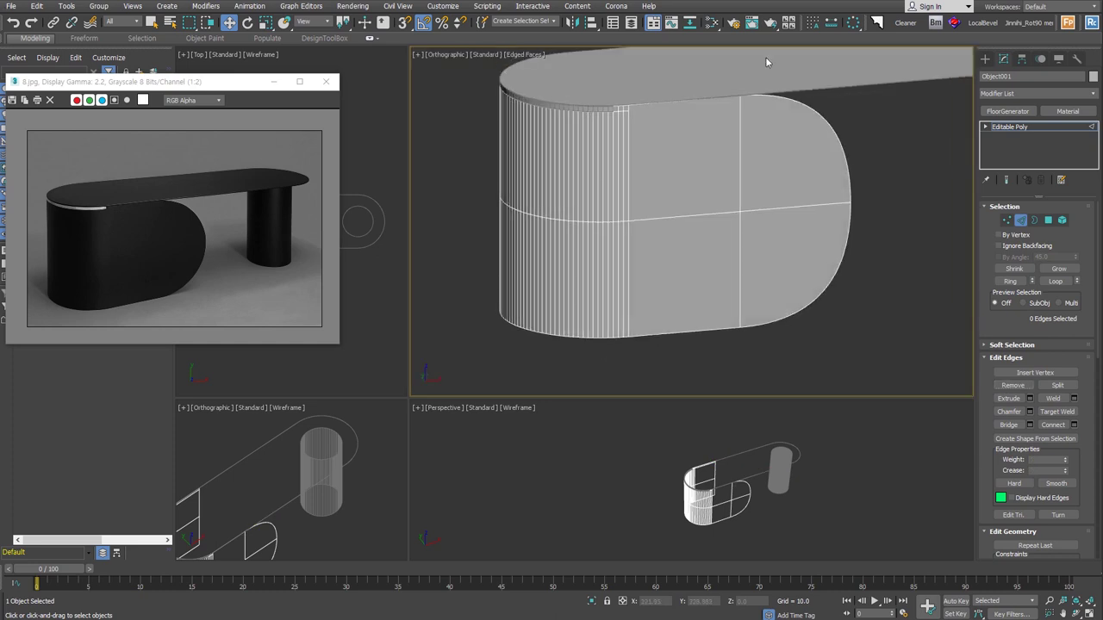
pyautogui.scroll(-2, 751, 301)
pyautogui.moveTo(750, 301); pyautogui.dragTo(590, 325, button='middle')
# Step: Select the leg Circle002's bottom edge loop and drag a chamfer into a narrow band
pyautogui.click(798, 318)
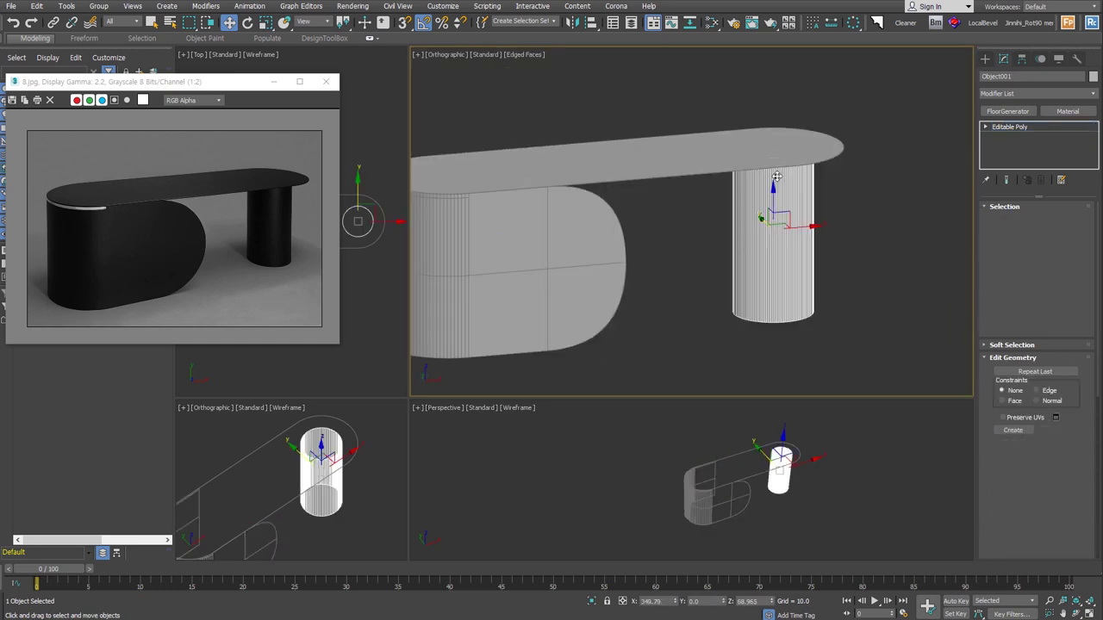
pyautogui.scroll(5, 798, 317)
pyautogui.moveTo(514, 165); pyautogui.dragTo(933, 389)
pyautogui.keyDown('alt'); pyautogui.moveTo(849, 337); pyautogui.dragTo(835, 287, button='middle'); pyautogui.keyUp('alt')
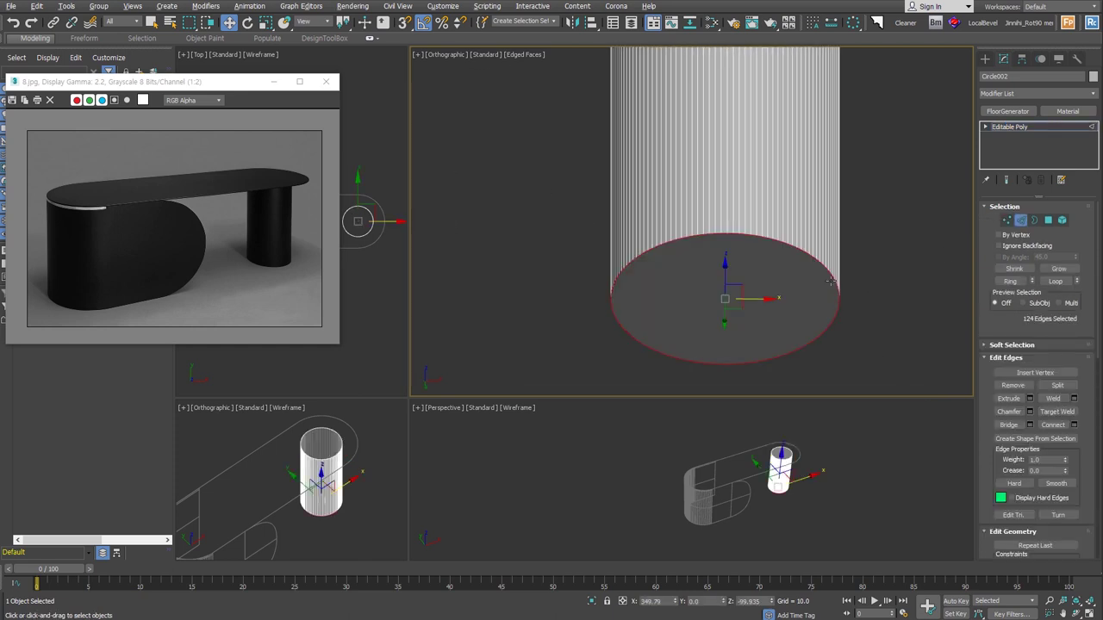
pyautogui.scroll(2, 834, 287)
pyautogui.rightClick(787, 236)
pyautogui.click(771, 304)
pyautogui.moveTo(823, 267)
pyautogui.mouseDown()
pyautogui.moveTo(829, 245)
pyautogui.moveTo(871, 305)
pyautogui.mouseUp()
pyautogui.scroll(-2, 849, 336)
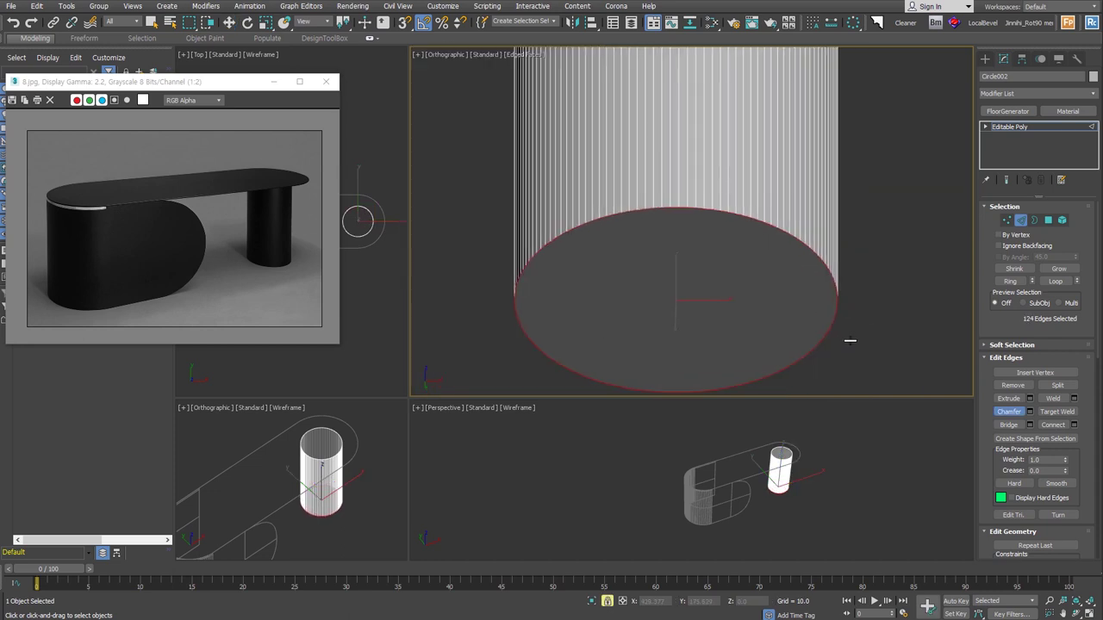
pyautogui.moveTo(848, 337); pyautogui.dragTo(843, 314, button='middle')
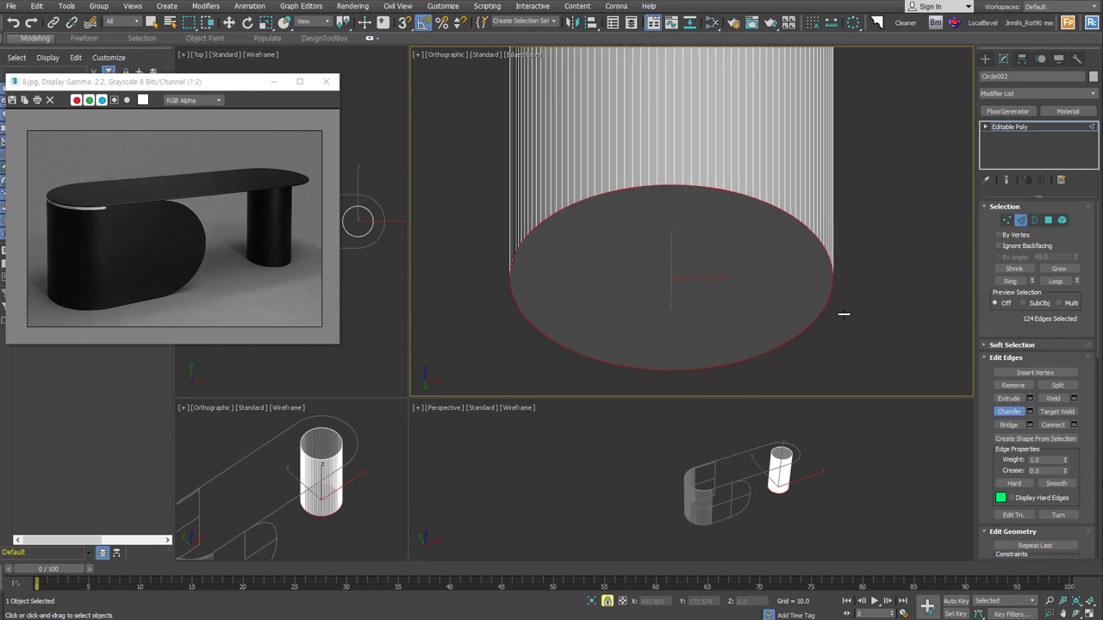
pyautogui.moveTo(844, 314)
pyautogui.mouseDown()
pyautogui.moveTo(867, 233)
pyautogui.moveTo(856, 322)
pyautogui.moveTo(856, 300)
pyautogui.mouseUp()
# Step: Inset the leg's bottom cap polygon and collapse the inset face to a centre point
pyautogui.press('w')
pyautogui.press('4')
pyautogui.click(742, 250)
pyautogui.rightClick(700, 248)
pyautogui.click(689, 295)
pyautogui.moveTo(692, 295); pyautogui.dragTo(715, 297)
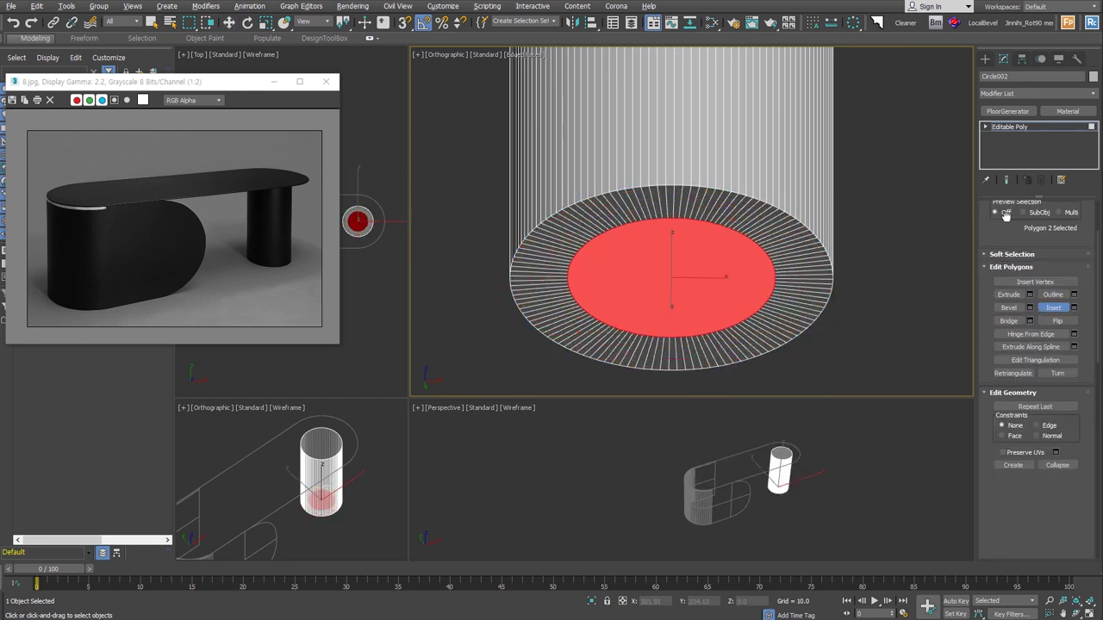
pyautogui.scroll(-3, 1068, 413)
pyautogui.click(1070, 435)
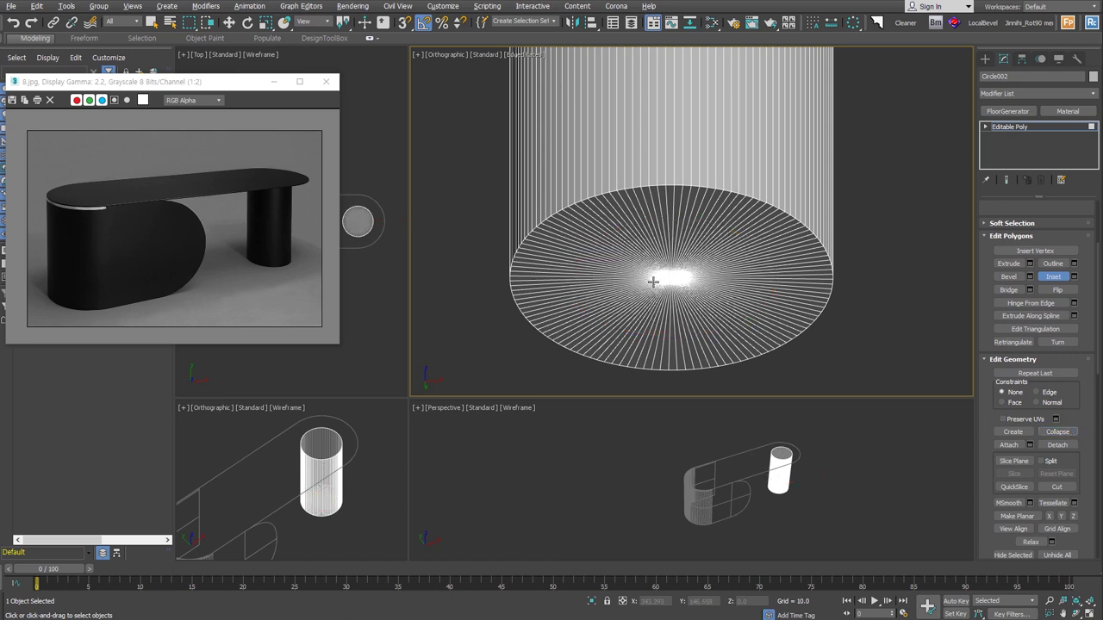
# Step: Select the leg's bottom rim edge loop and chamfer it interactively
pyautogui.click(986, 126)
pyautogui.click(1004, 147)
pyautogui.scroll(3, 812, 198)
pyautogui.doubleClick(810, 205)
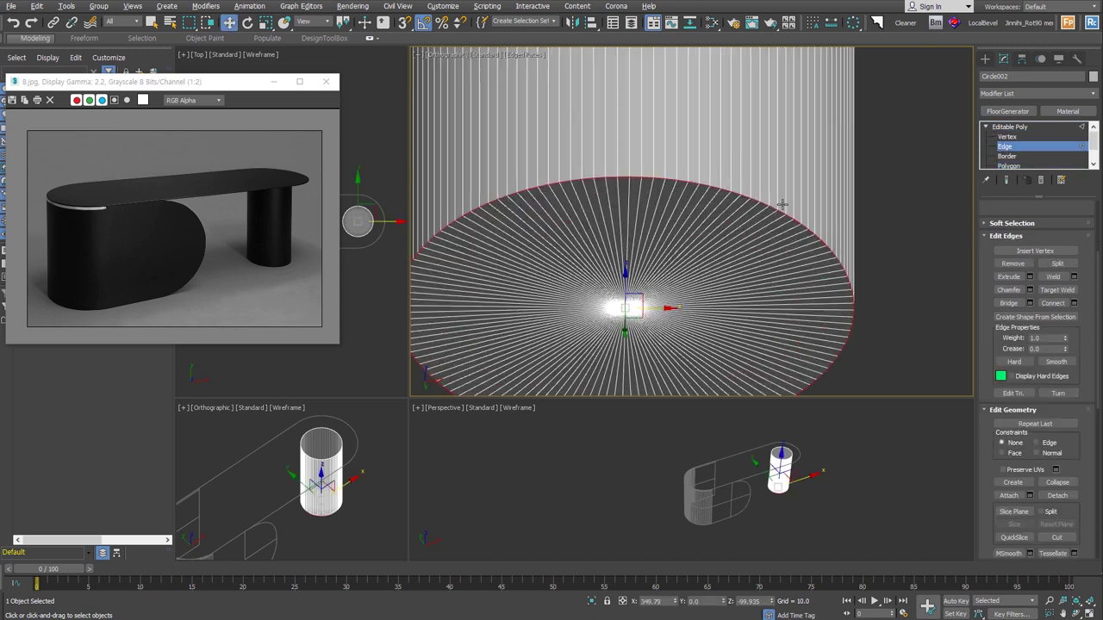
pyautogui.rightClick(769, 221)
pyautogui.click(750, 288)
pyautogui.moveTo(877, 291)
pyautogui.mouseDown()
pyautogui.moveTo(916, 135)
pyautogui.moveTo(899, 212)
pyautogui.moveTo(851, 275)
pyautogui.mouseUp()
pyautogui.rightClick(851, 275)
# Step: Set the rim chamfer to 0.403 with 7 segments in the caddy and confirm
pyautogui.rightClick(851, 280)
pyautogui.click(737, 353)
pyautogui.moveTo(715, 244)
pyautogui.mouseDown()
pyautogui.moveTo(702, 245)
pyautogui.moveTo(703, 257)
pyautogui.mouseUp()
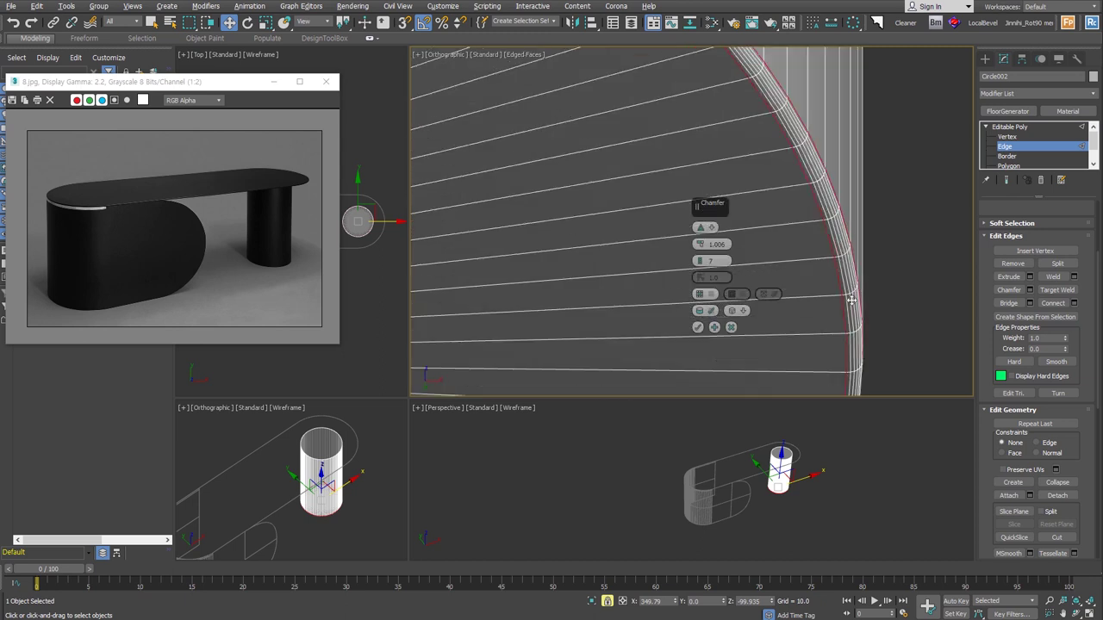
pyautogui.scroll(-5, 825, 317)
pyautogui.keyDown('alt'); pyautogui.moveTo(826, 317); pyautogui.dragTo(856, 290, button='middle'); pyautogui.keyUp('alt')
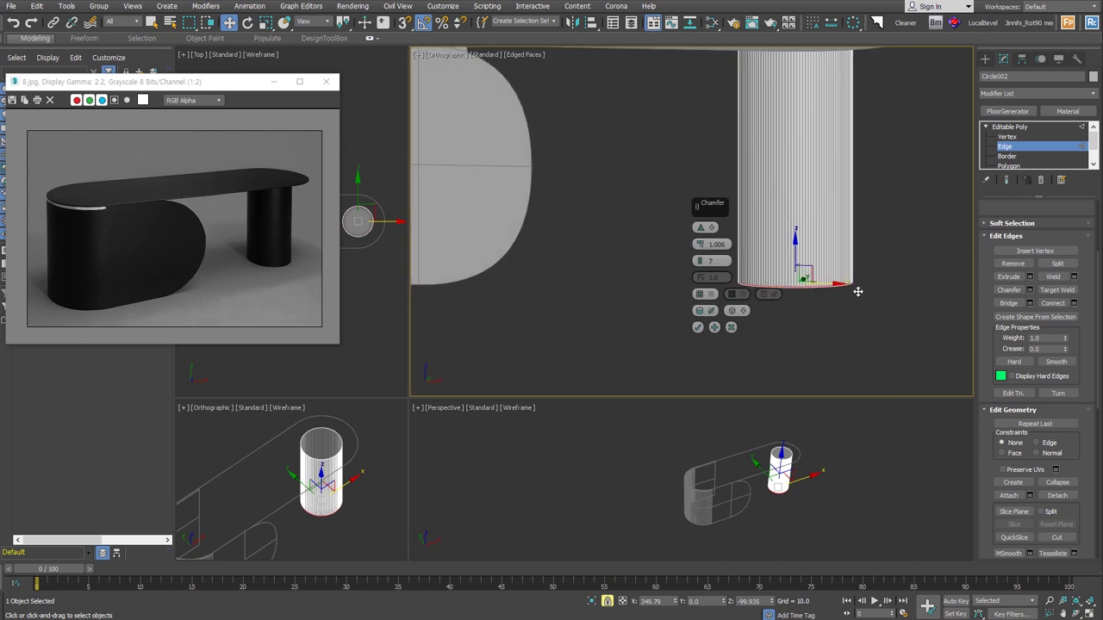
pyautogui.scroll(5, 856, 291)
pyautogui.moveTo(711, 249); pyautogui.dragTo(711, 267)
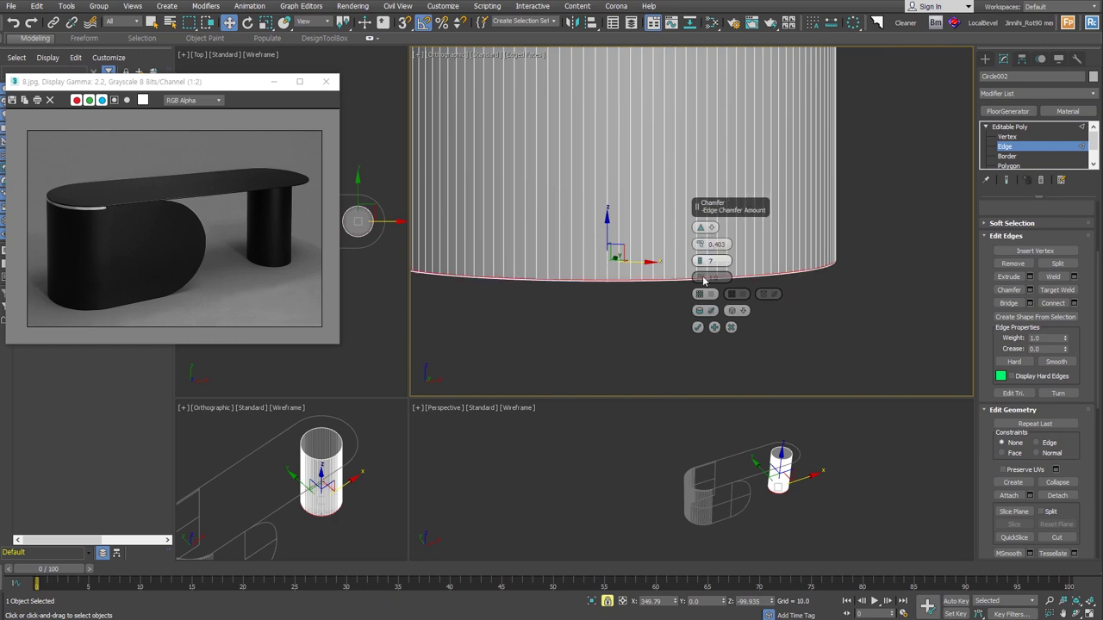
pyautogui.click(698, 329)
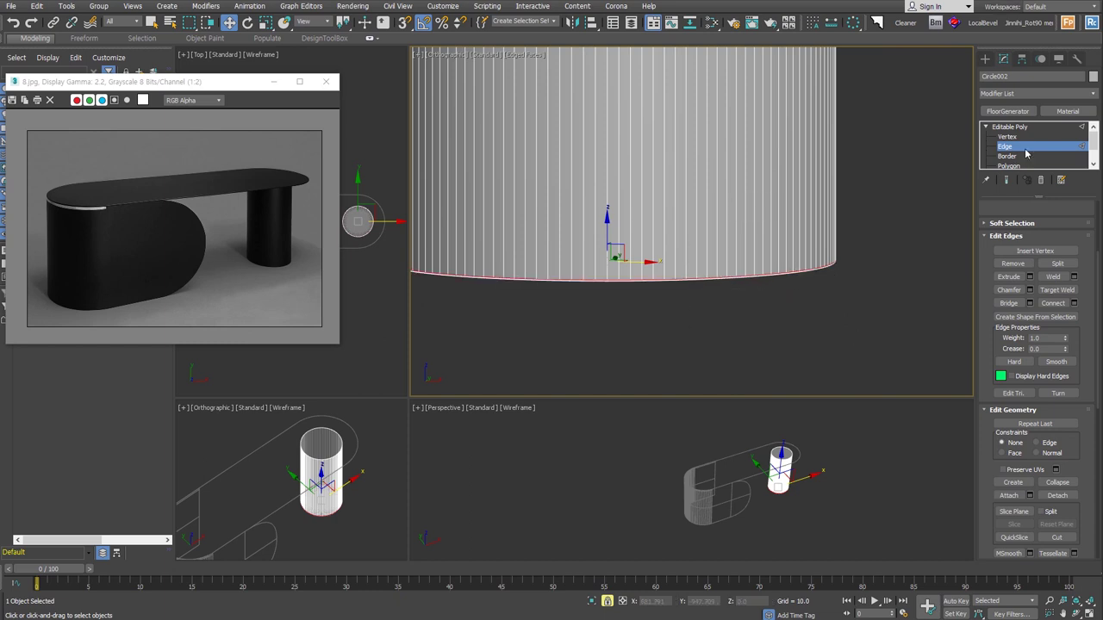
pyautogui.press('2')
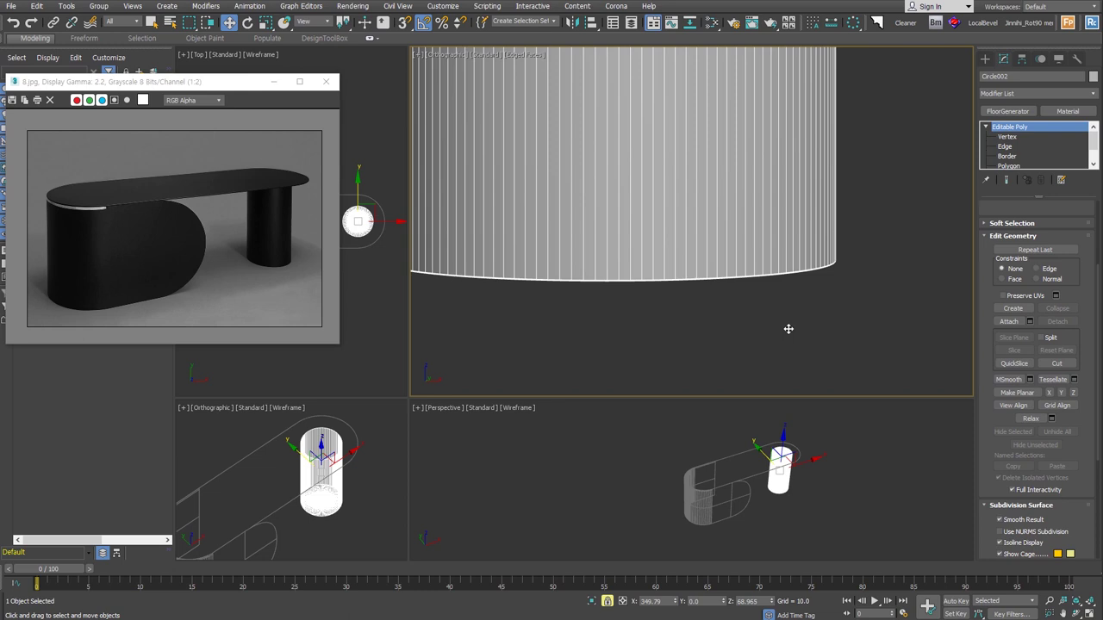
# Step: Leave the leg's edge editing and select the tabletop Circle001 at Edge level
pyautogui.press('2')
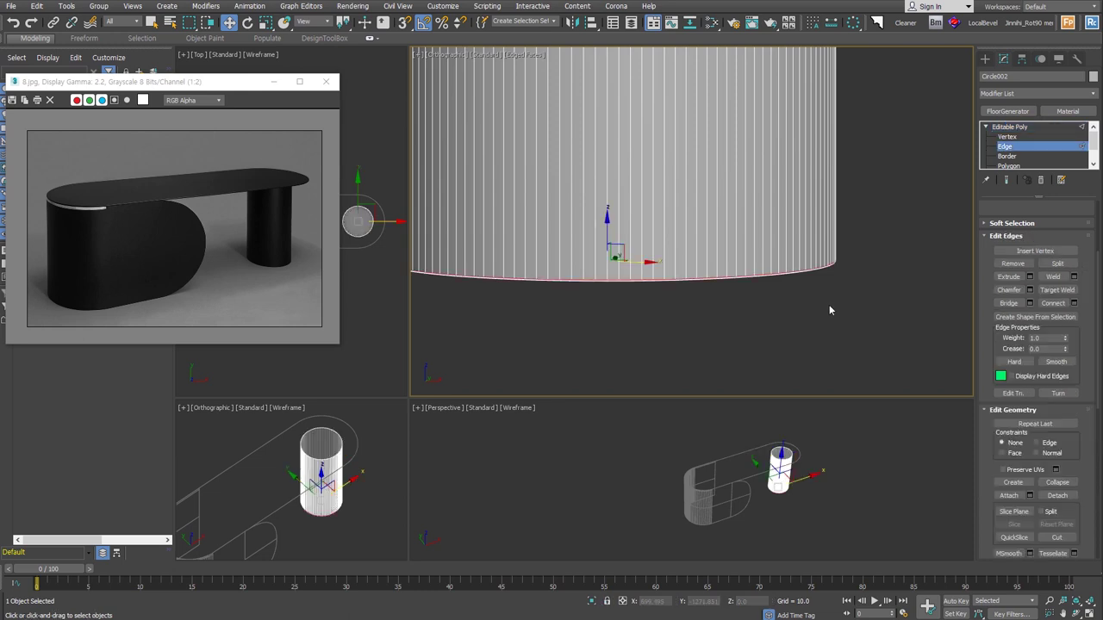
pyautogui.press('2')
pyautogui.scroll(-5, 845, 332)
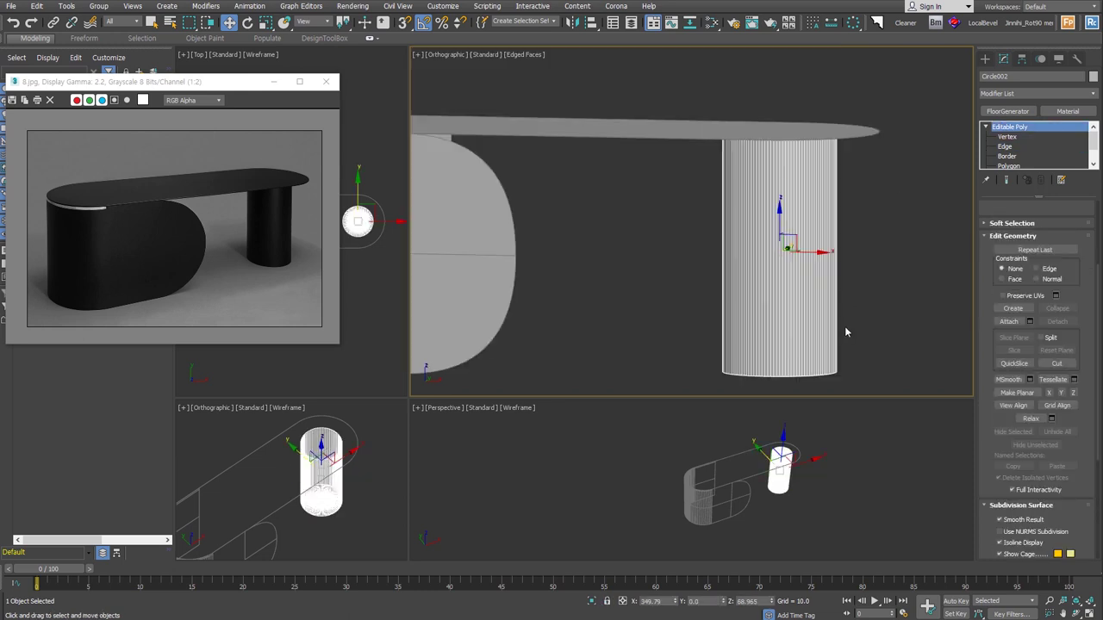
pyautogui.click(870, 133)
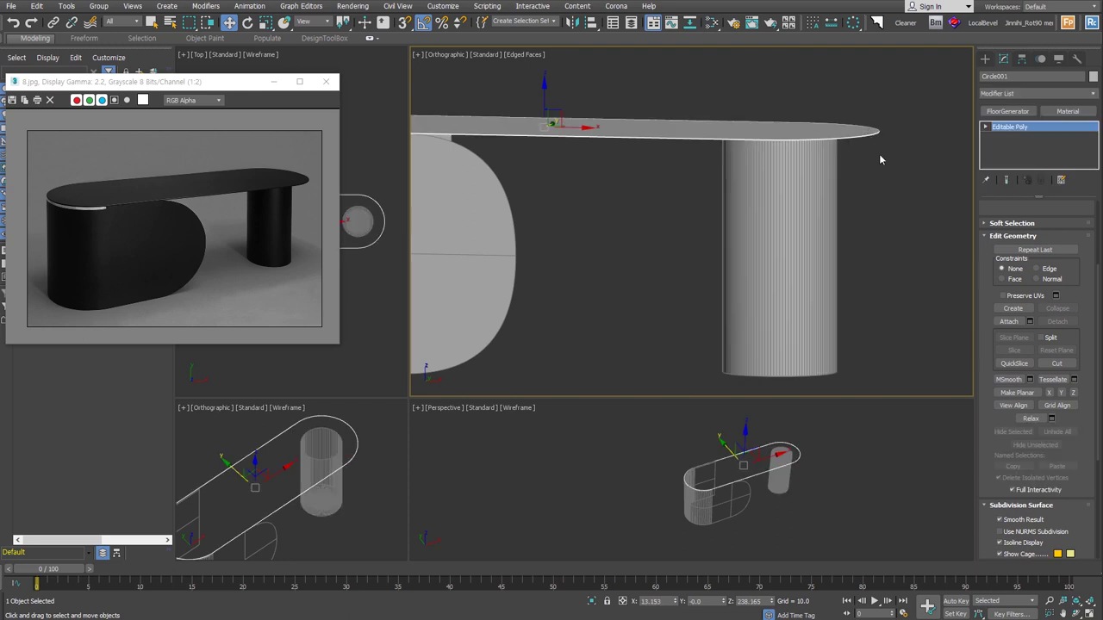
pyautogui.keyDown('alt'); pyautogui.moveTo(869, 165); pyautogui.dragTo(871, 207, button='middle'); pyautogui.keyUp('alt')
pyautogui.click(984, 127)
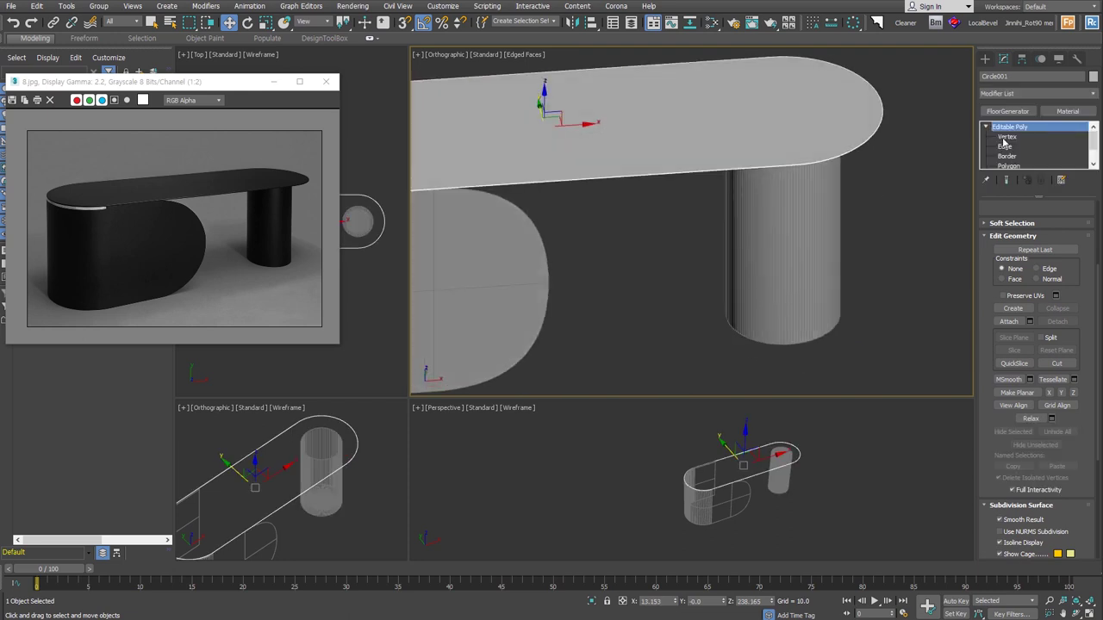
pyautogui.click(1006, 147)
pyautogui.scroll(3, 822, 147)
pyautogui.scroll(2, 836, 147)
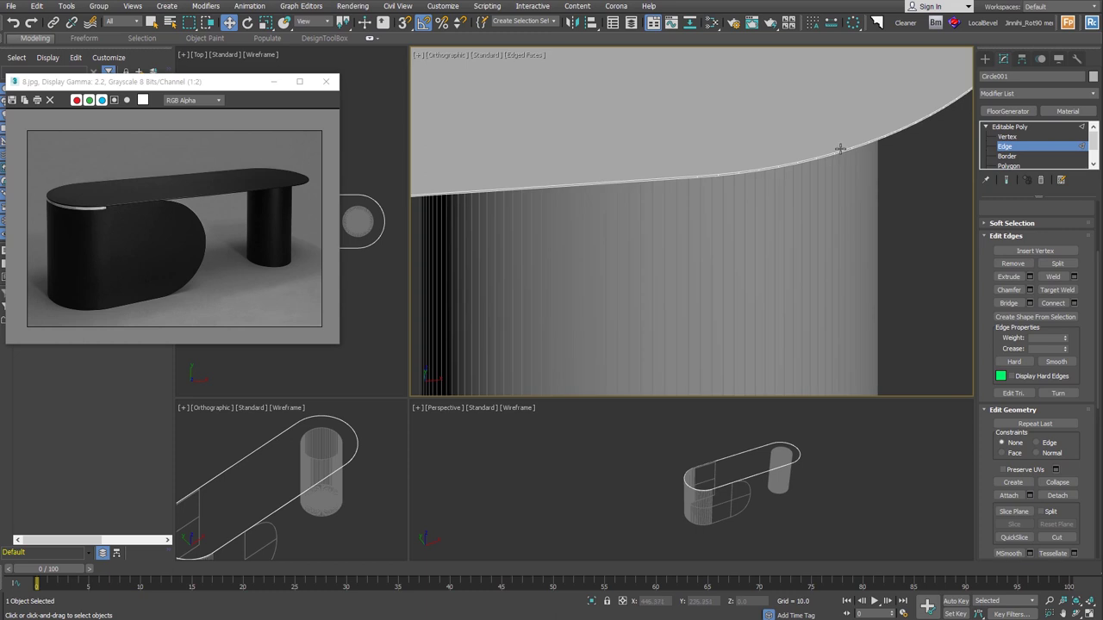
pyautogui.scroll(-6, 840, 129)
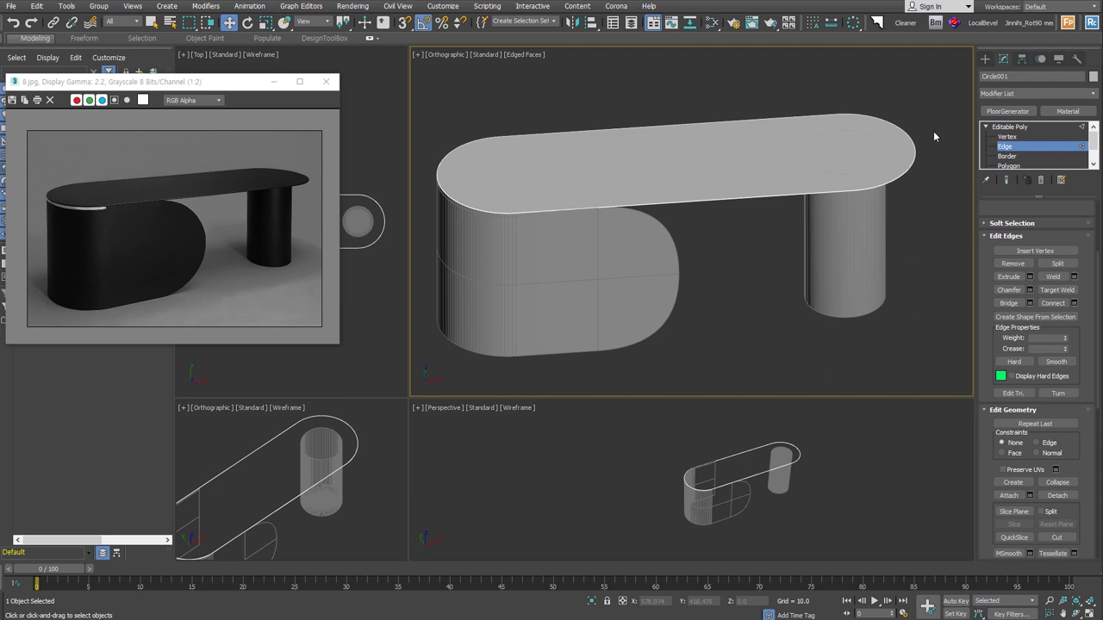
# Step: Select the tabletop's top face and inset it to add a ring of faces
pyautogui.click(1012, 165)
pyautogui.click(842, 158)
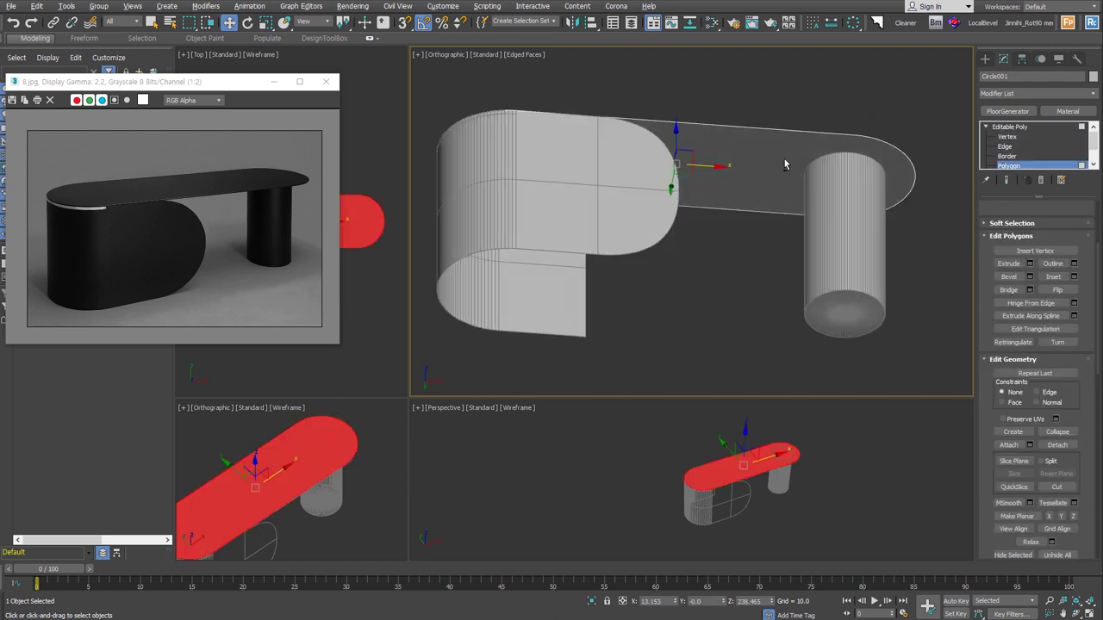
pyautogui.press('F2')
pyautogui.moveTo(878, 200)
pyautogui.keyDown('alt'); pyautogui.mouseDown(button='middle')
pyautogui.moveTo(871, 269)
pyautogui.moveTo(906, 213)
pyautogui.mouseUp(button='middle'); pyautogui.keyUp('alt')
pyautogui.scroll(5, 783, 225)
pyautogui.rightClick(783, 226)
pyautogui.click(794, 227)
pyautogui.moveTo(783, 224); pyautogui.dragTo(784, 227)
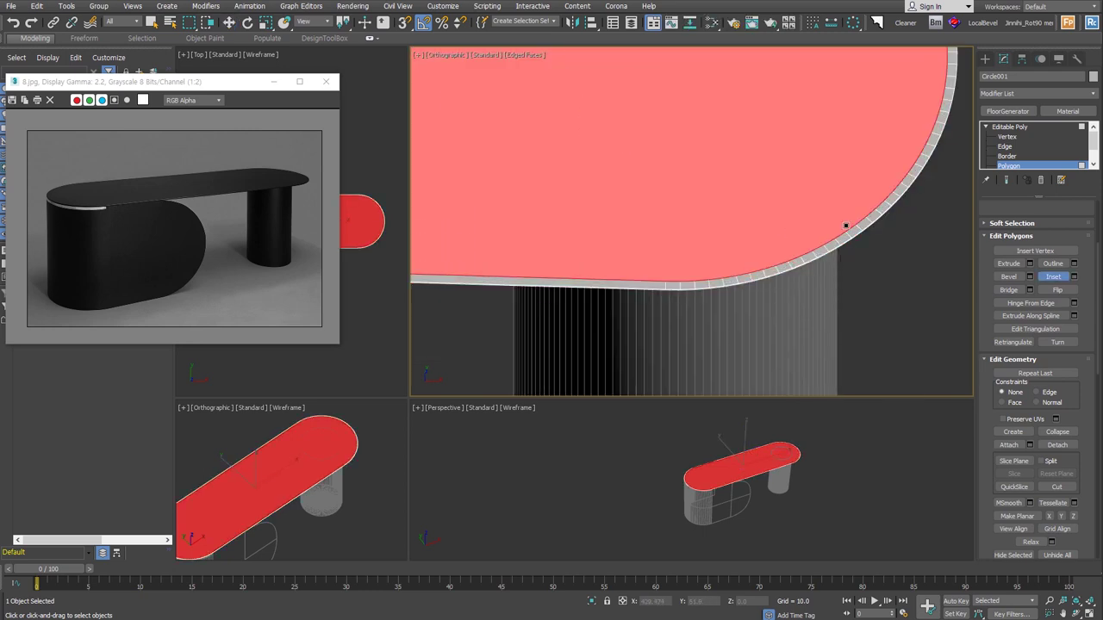
# Step: Select the edge loop running along the tabletop's rim
pyautogui.keyDown('alt'); pyautogui.moveTo(916, 170); pyautogui.dragTo(879, 253, button='middle'); pyautogui.keyUp('alt')
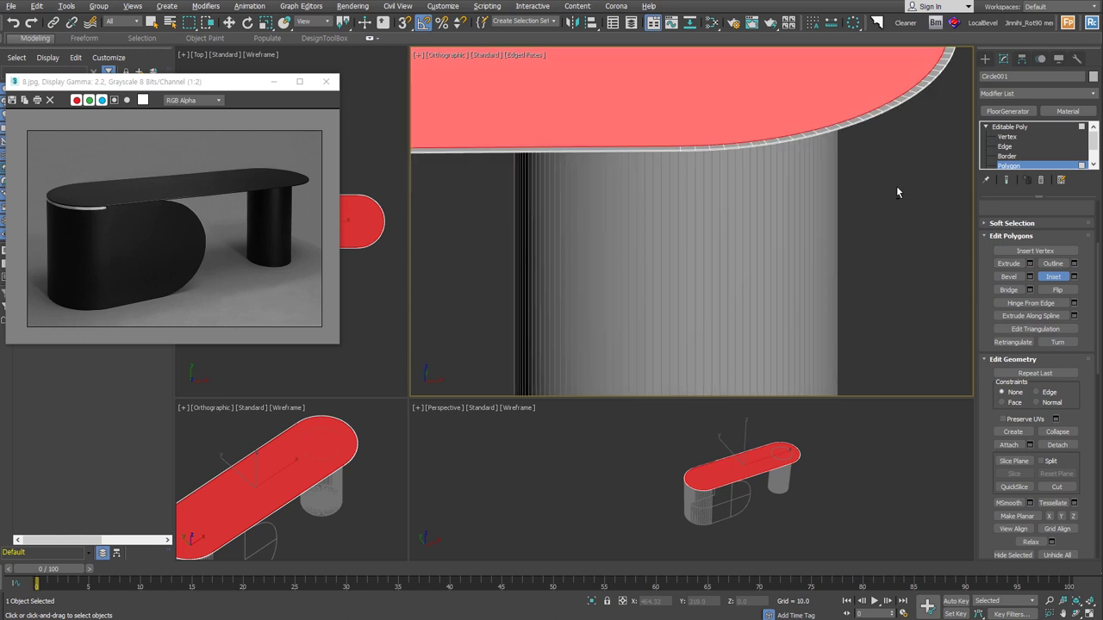
pyautogui.click(872, 216)
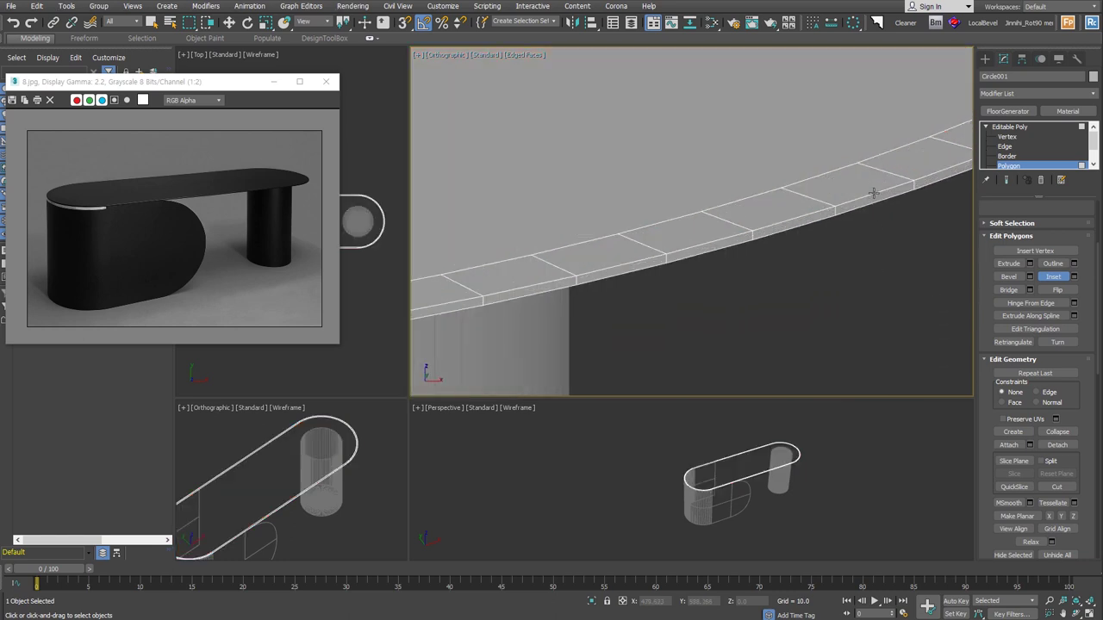
pyautogui.click(873, 193)
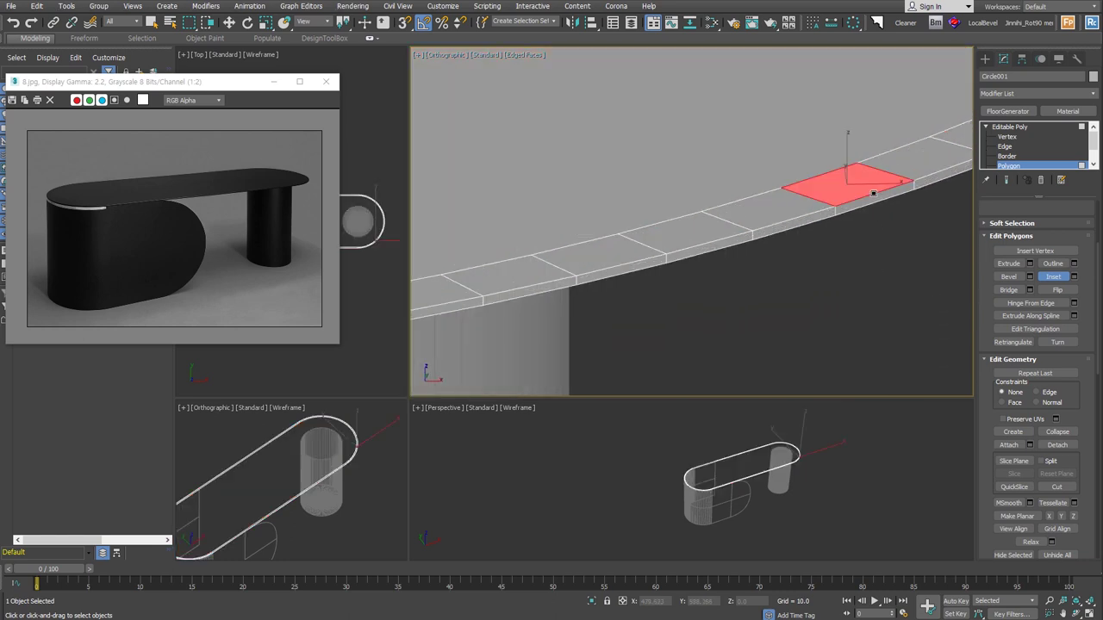
pyautogui.click(1004, 146)
pyautogui.doubleClick(897, 191)
# Step: Chamfer the tabletop rim edges with amount 0.113 and 7 segments
pyautogui.press('w')
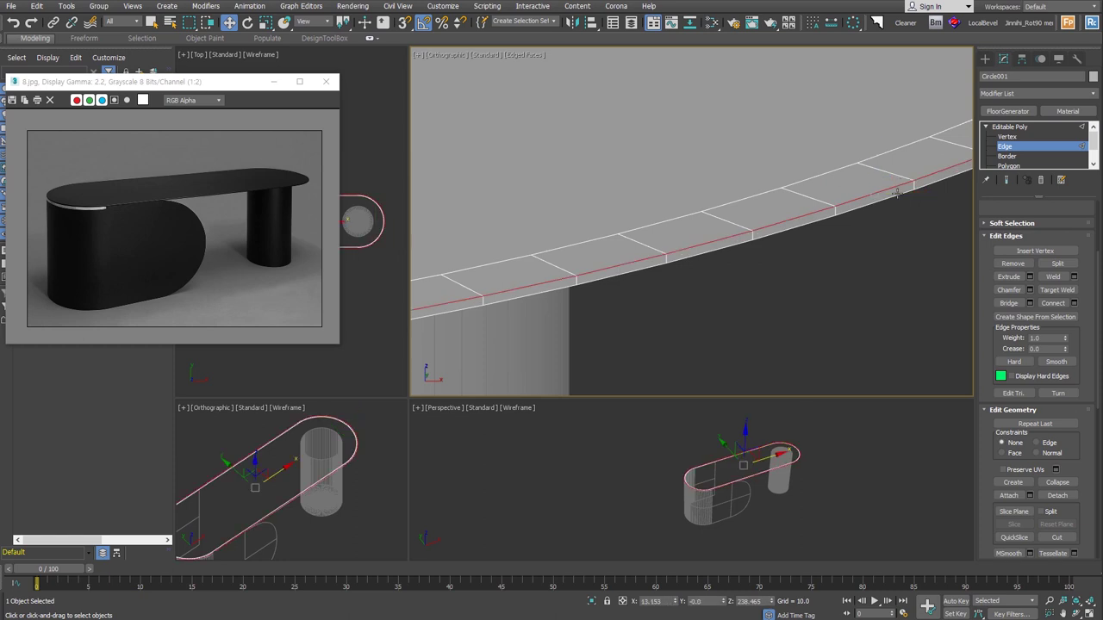
pyautogui.moveTo(897, 193); pyautogui.dragTo(775, 212, button='middle')
pyautogui.rightClick(770, 212)
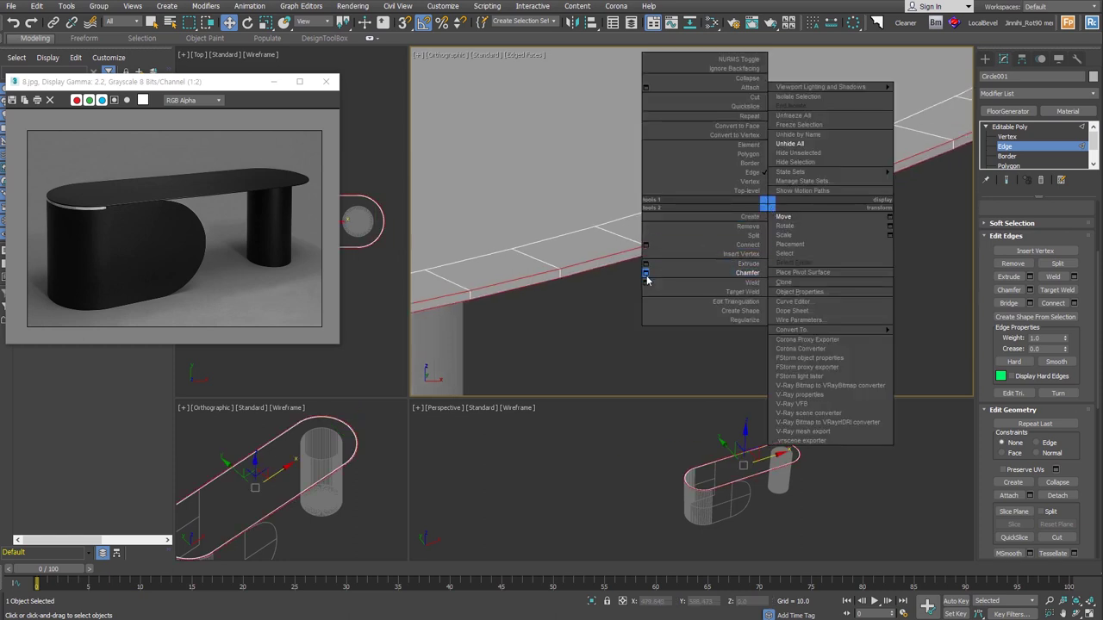
pyautogui.click(647, 275)
pyautogui.scroll(2, 670, 281)
pyautogui.scroll(1, 696, 290)
pyautogui.scroll(1, 704, 261)
pyautogui.write('7')
pyautogui.press('Return')
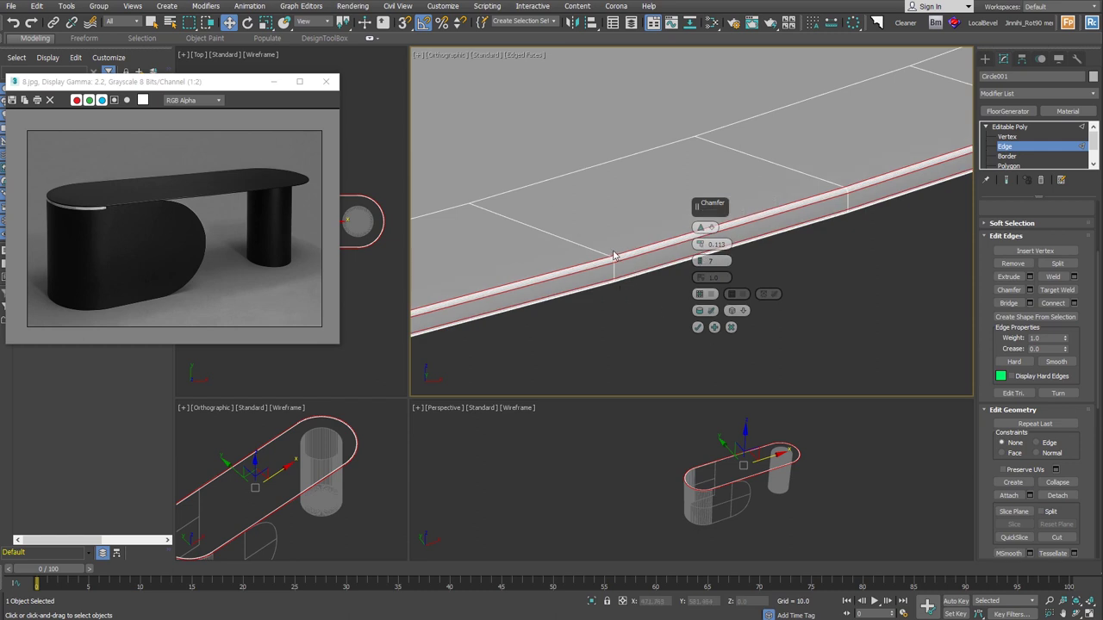
pyautogui.click(730, 327)
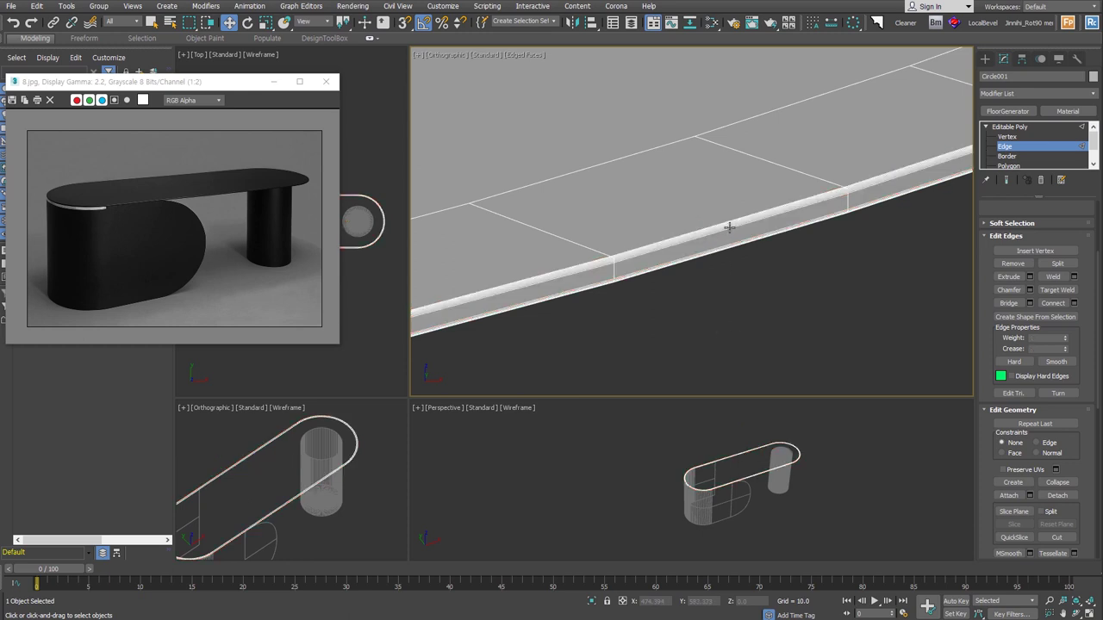
# Step: Hide edged faces with F4 and orbit to view the whole table from above
pyautogui.scroll(-3, 738, 294)
pyautogui.scroll(3, 758, 278)
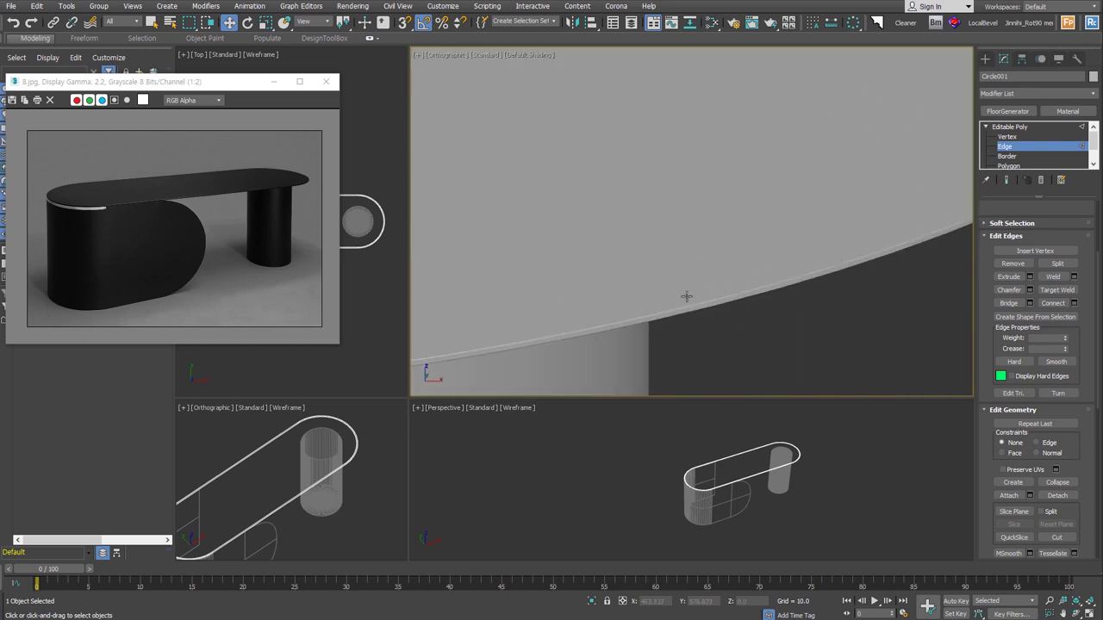
pyautogui.press('F4')
pyautogui.scroll(-4, 686, 294)
pyautogui.keyDown('alt'); pyautogui.moveTo(685, 293); pyautogui.dragTo(880, 229, button='middle'); pyautogui.keyUp('alt')
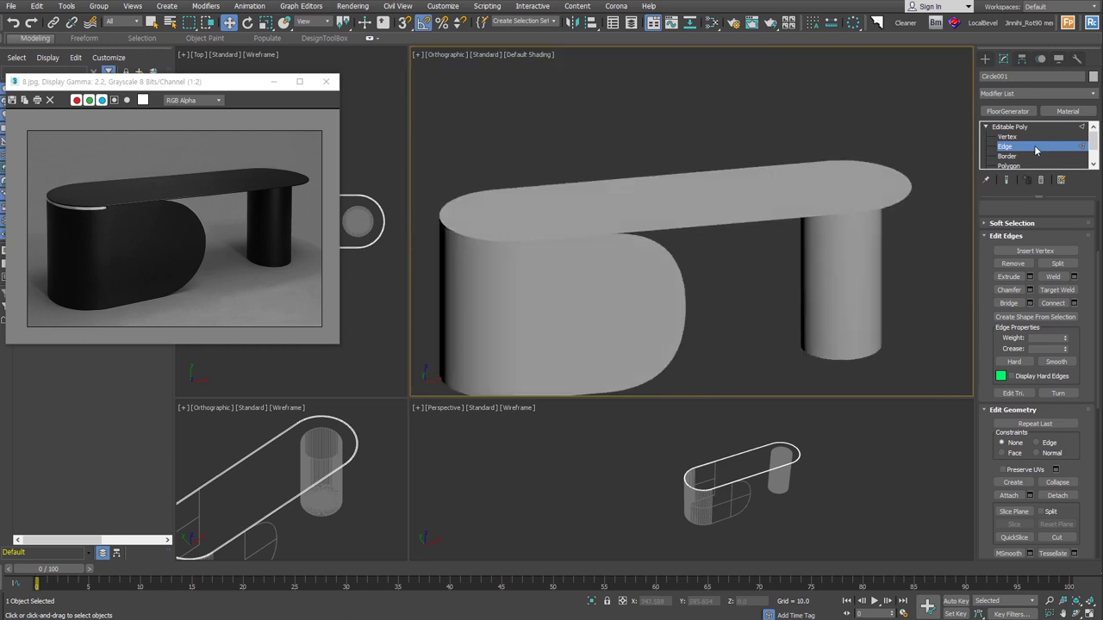
# Step: Select Object001, show edged faces, and pick edges on its curved panel at Edge level
pyautogui.click(733, 276)
pyautogui.keyDown('alt'); pyautogui.moveTo(749, 288); pyautogui.dragTo(639, 276, button='middle'); pyautogui.keyUp('alt')
pyautogui.press('F4')
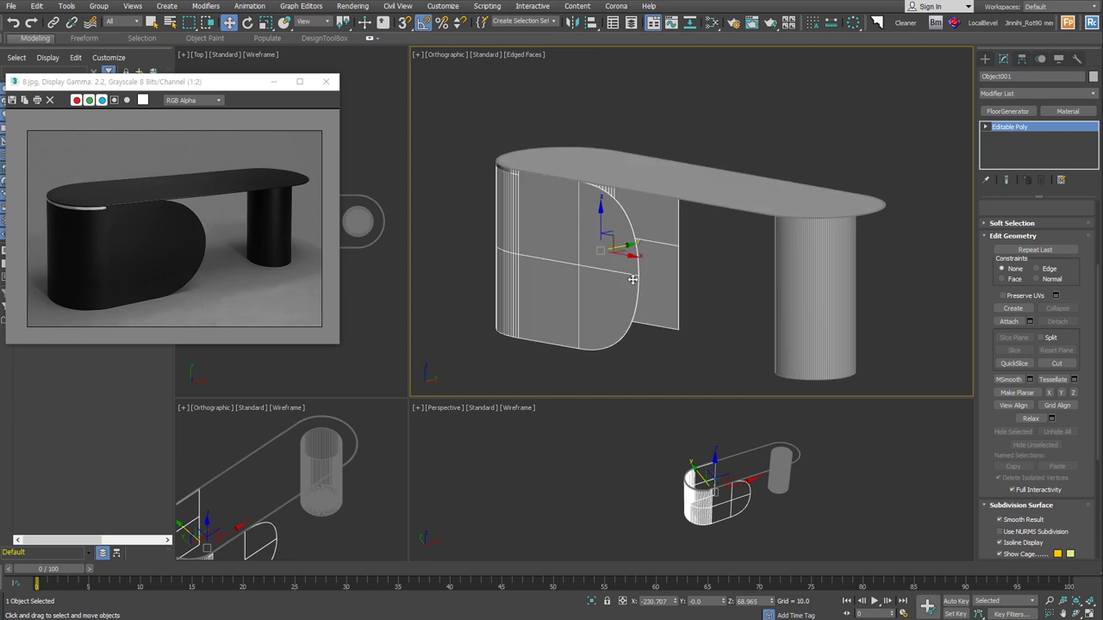
pyautogui.scroll(5, 639, 276)
pyautogui.scroll(3, 639, 276)
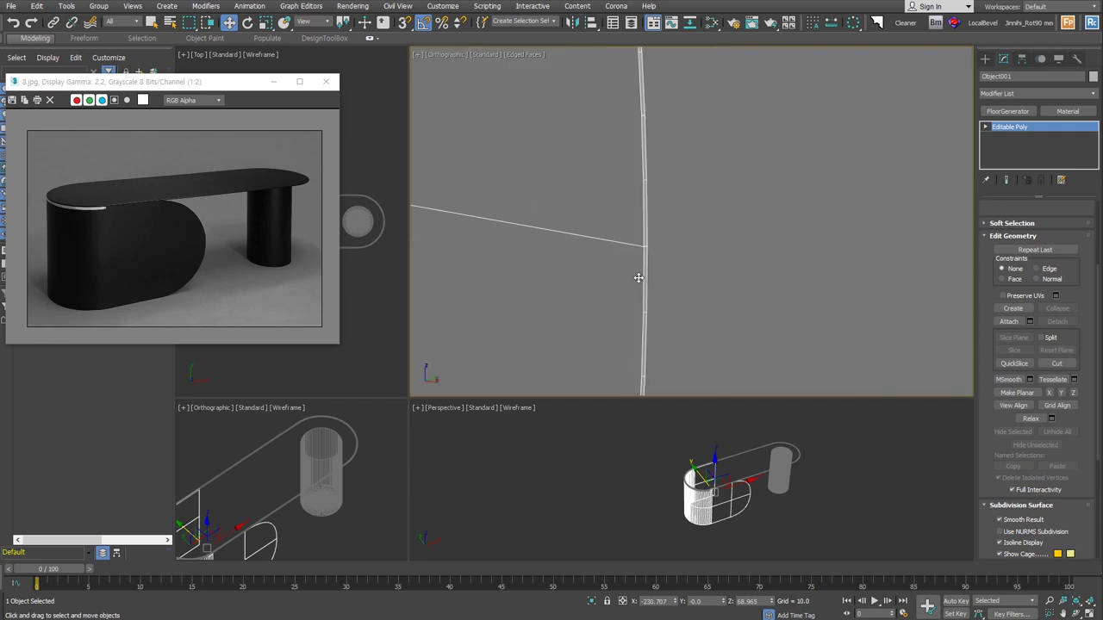
pyautogui.click(986, 127)
pyautogui.click(1006, 146)
pyautogui.click(642, 280)
pyautogui.moveTo(658, 300)
pyautogui.mouseDown(button='middle')
pyautogui.moveTo(771, 256)
pyautogui.moveTo(768, 309)
pyautogui.mouseUp(button='middle')
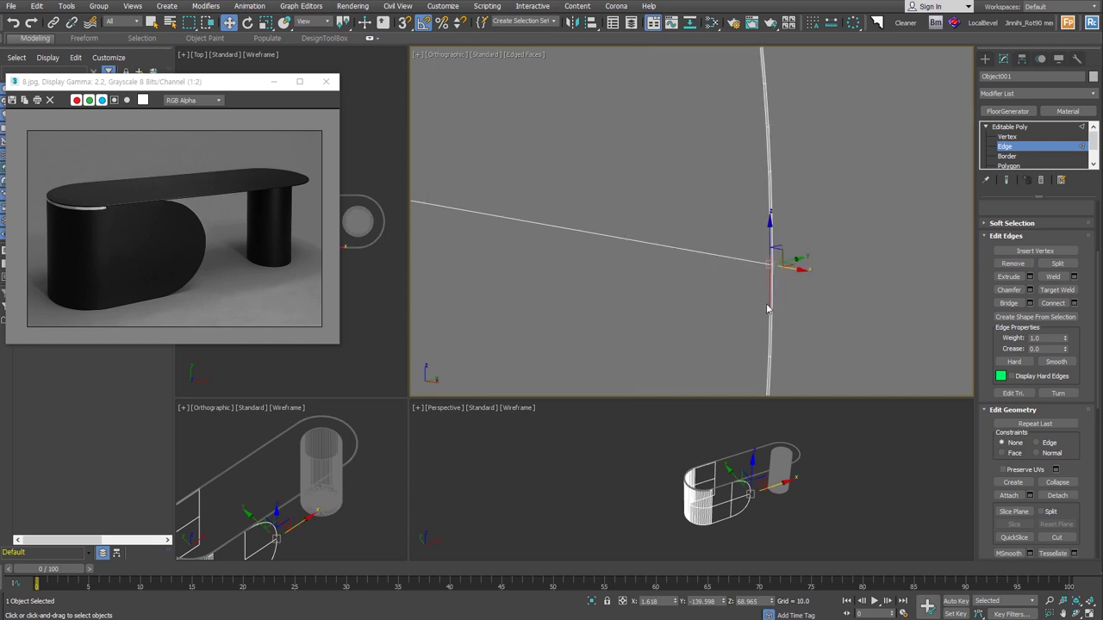
pyautogui.moveTo(641, 342)
pyautogui.keyDown('alt'); pyautogui.mouseDown(button='middle')
pyautogui.moveTo(738, 263)
pyautogui.moveTo(834, 260)
pyautogui.mouseUp(button='middle'); pyautogui.keyUp('alt')
pyautogui.click(834, 274)
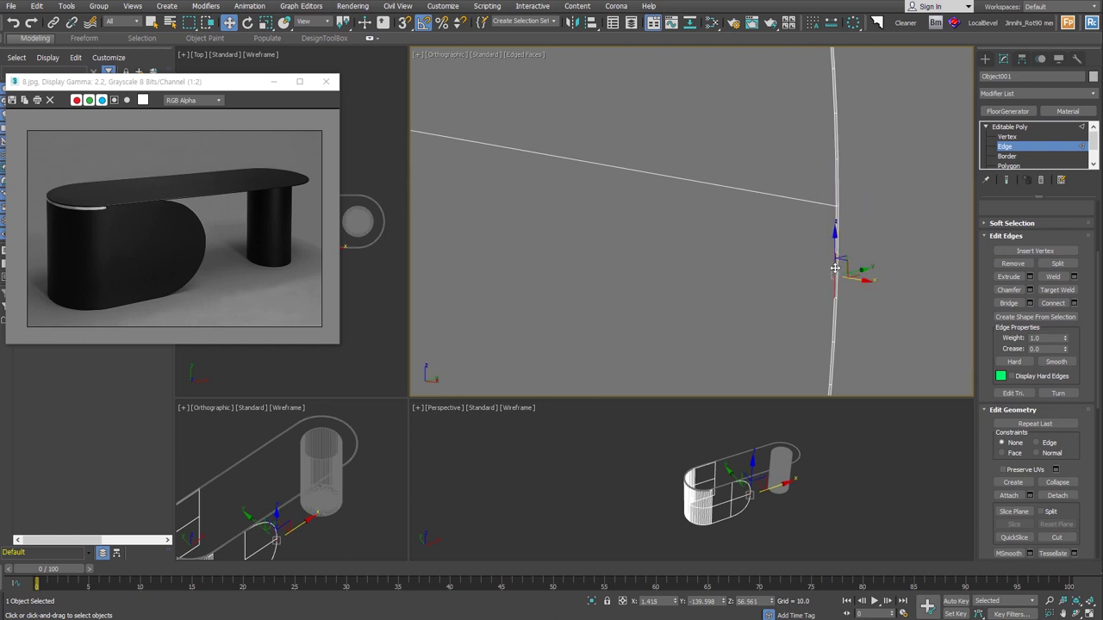
pyautogui.hotkey('shift', 'z')
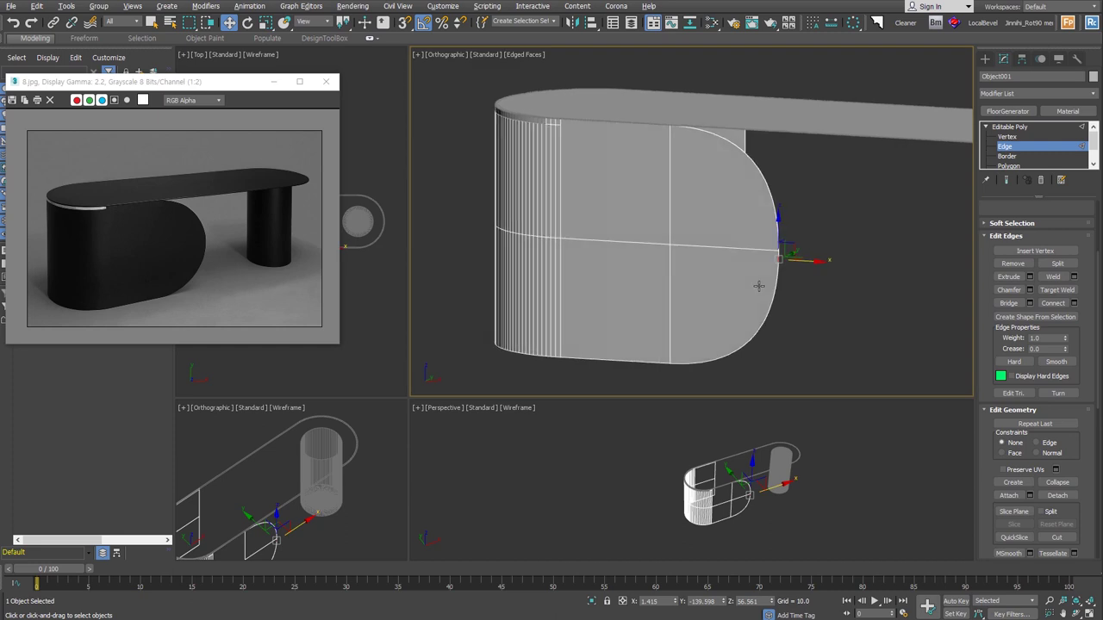
# Step: Select the rounded end panel and inner curved face, then convert them to outline edges
pyautogui.press('4')
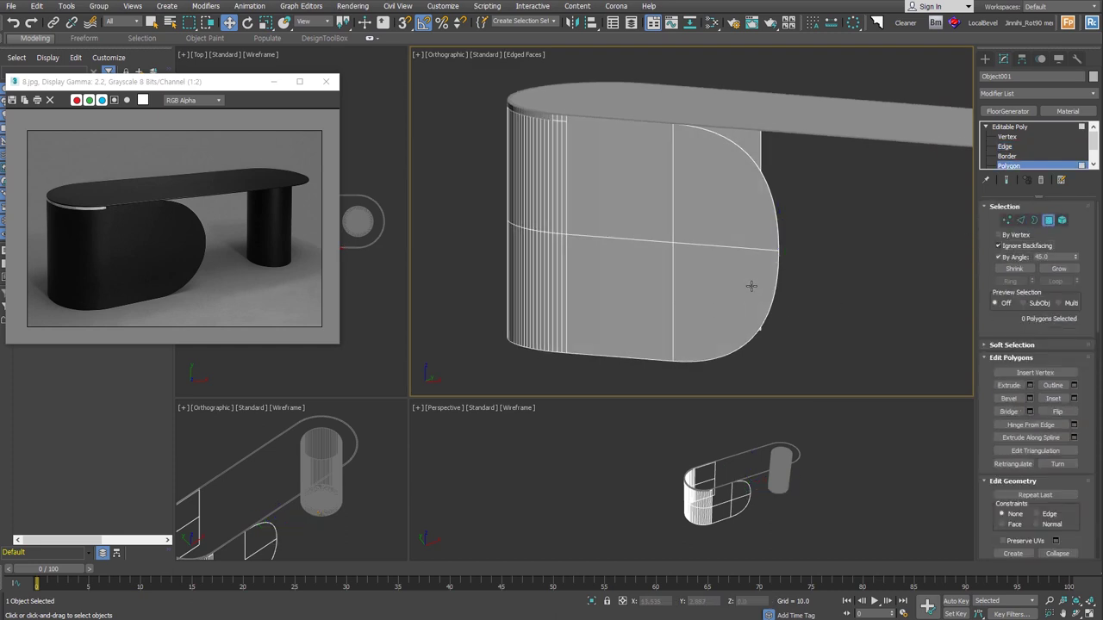
pyautogui.click(637, 284)
pyautogui.moveTo(793, 292)
pyautogui.keyDown('alt'); pyautogui.mouseDown(button='middle')
pyautogui.moveTo(711, 288)
pyautogui.moveTo(777, 295)
pyautogui.moveTo(767, 385)
pyautogui.moveTo(980, 274)
pyautogui.mouseUp(button='middle'); pyautogui.keyUp('alt')
pyautogui.scroll(3, 713, 287)
pyautogui.keyDown('ctrl'); pyautogui.click(714, 288); pyautogui.keyUp('ctrl')
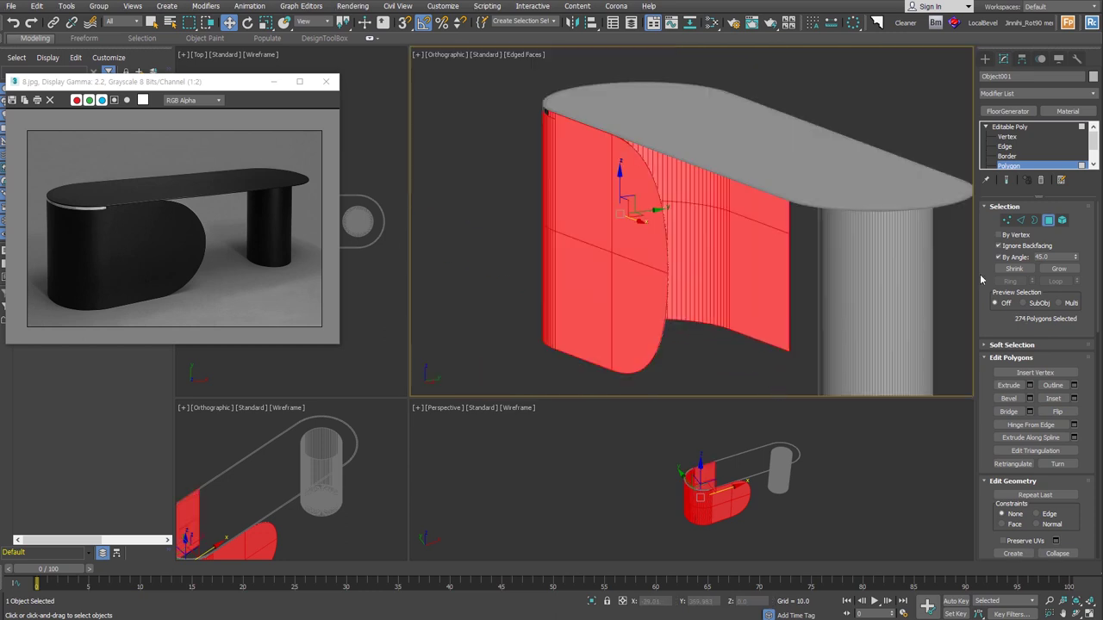
pyautogui.keyDown('shift'); pyautogui.click(1024, 221); pyautogui.keyUp('shift')
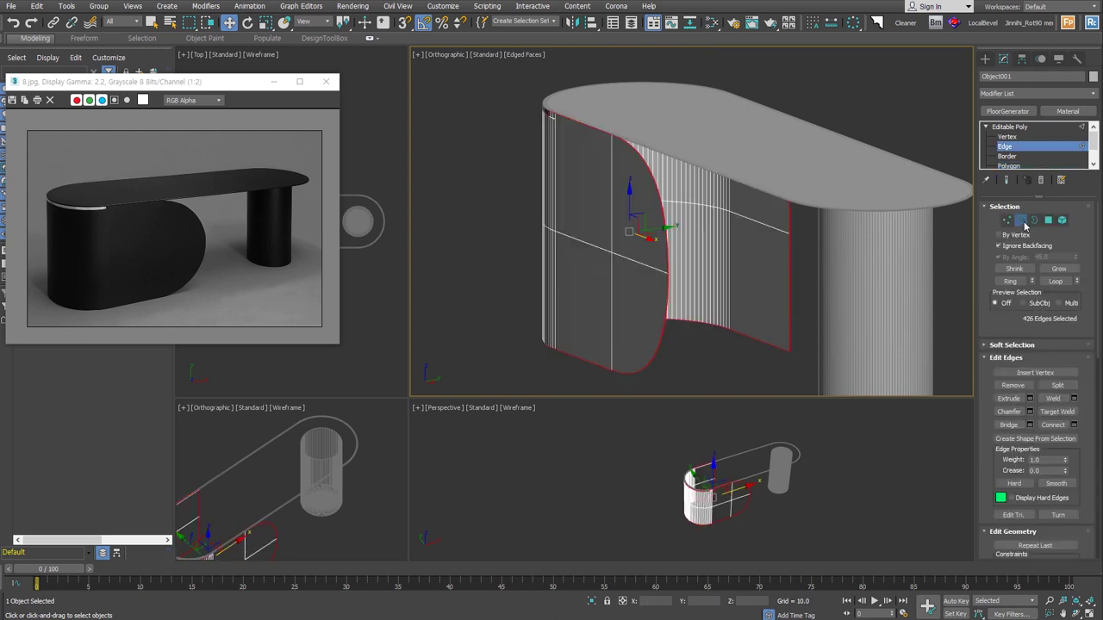
# Step: Try an interactive chamfer on the outline edges, then undo the too-wide result
pyautogui.scroll(10, 667, 285)
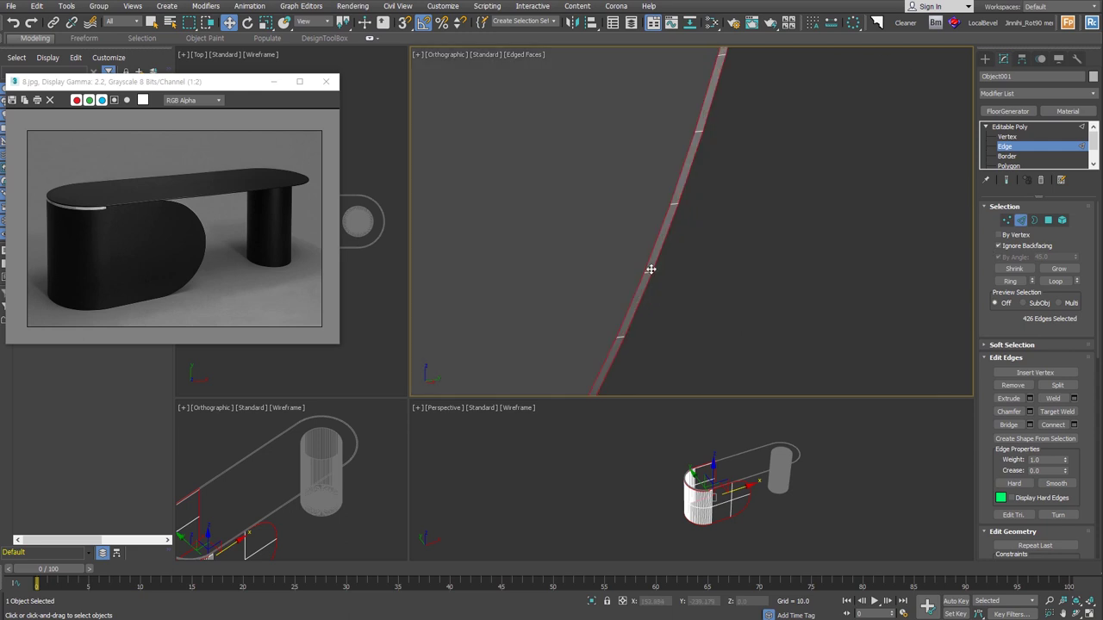
pyautogui.scroll(-5, 672, 280)
pyautogui.rightClick(753, 274)
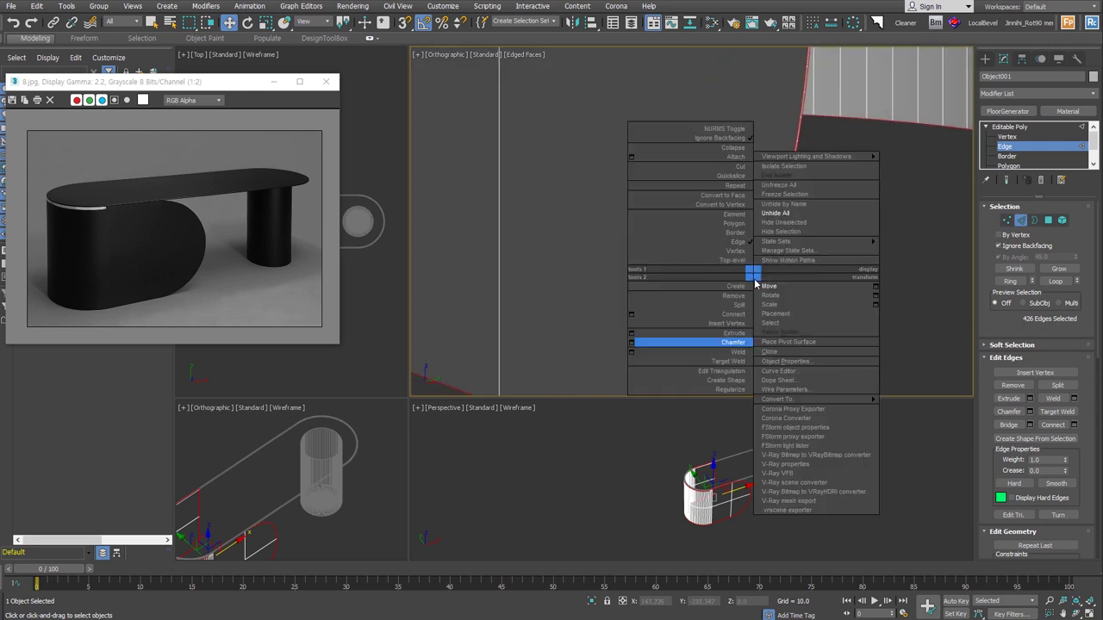
pyautogui.click(725, 346)
pyautogui.press('space')
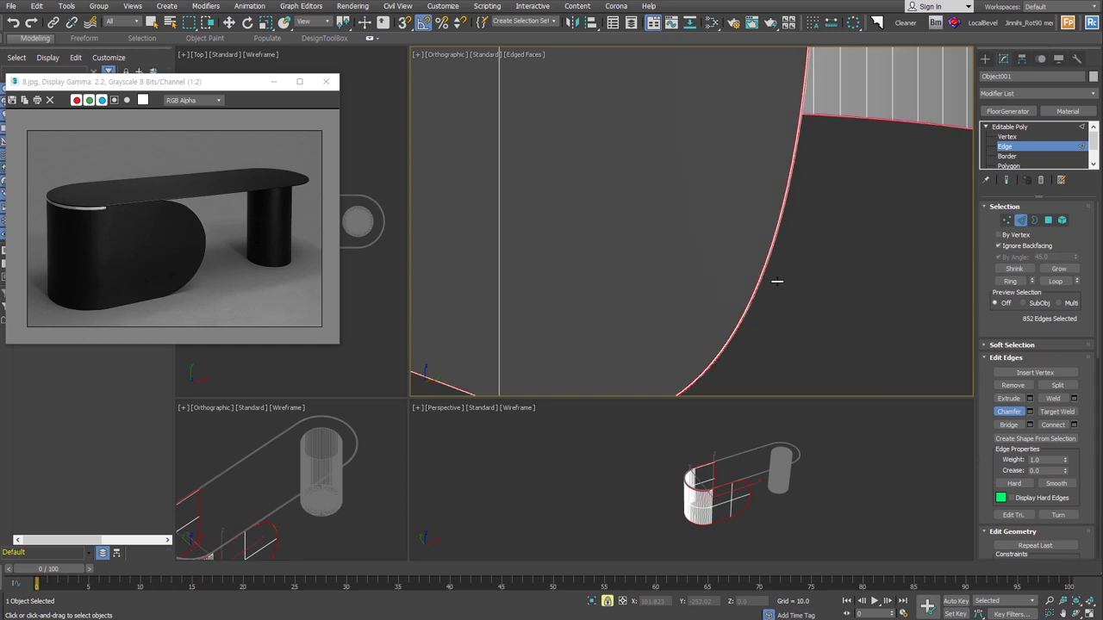
pyautogui.moveTo(758, 272); pyautogui.dragTo(761, 249)
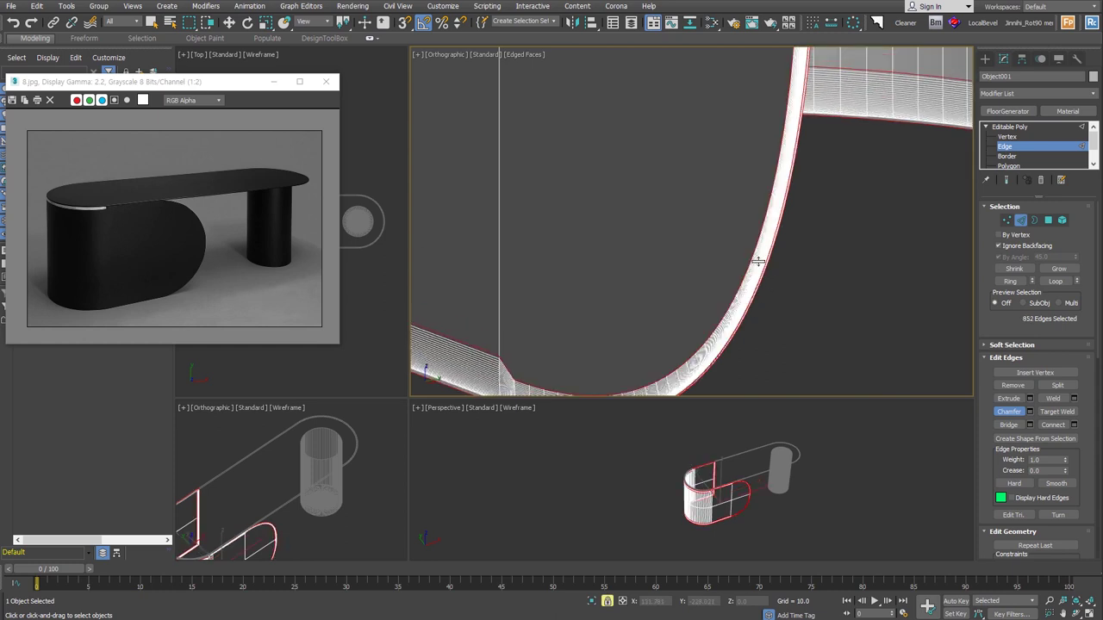
pyautogui.hotkey('ctrl', 'z')
# Step: Open the Chamfer settings for the outline edges and set amount 0.095 with 7 segments
pyautogui.scroll(-2, 676, 317)
pyautogui.scroll(-2, 652, 319)
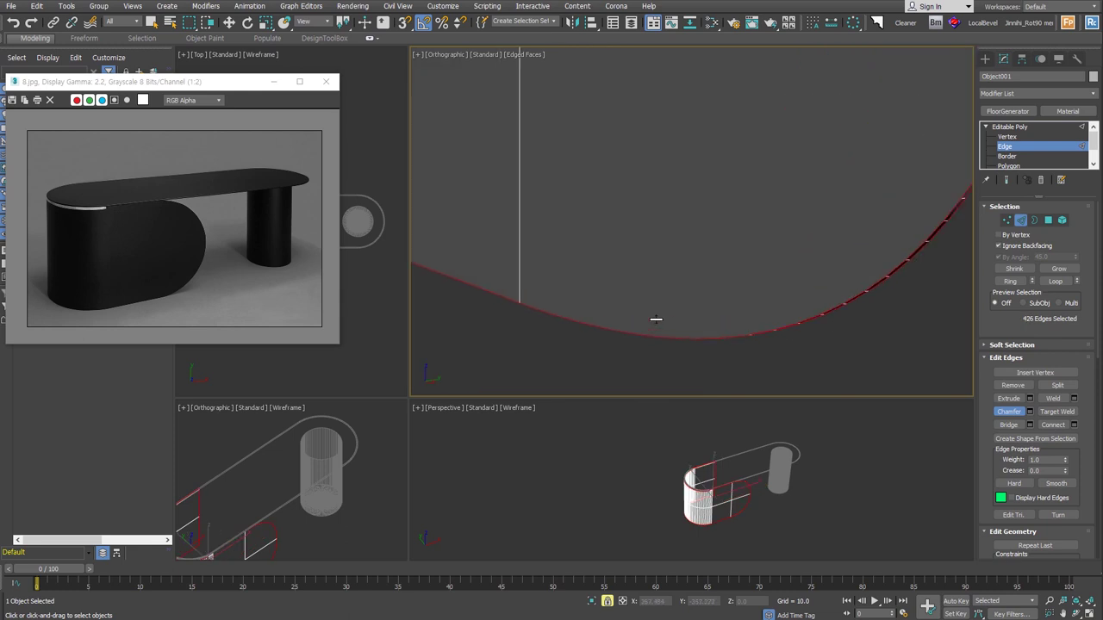
pyautogui.scroll(-2, 652, 319)
pyautogui.rightClick(841, 279)
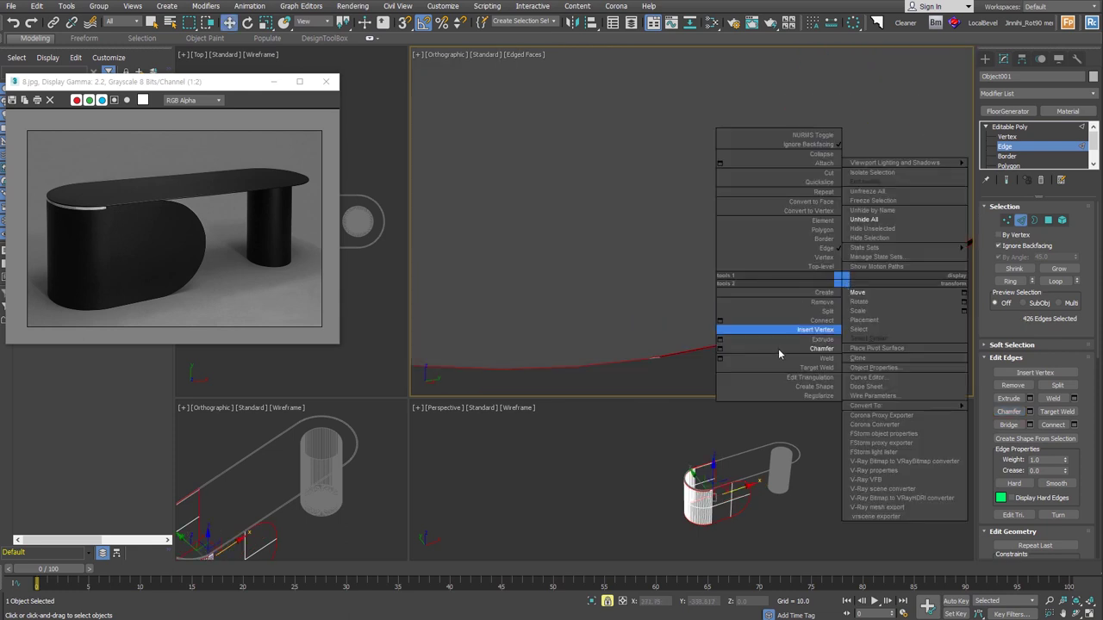
pyautogui.click(718, 348)
pyautogui.click(711, 244)
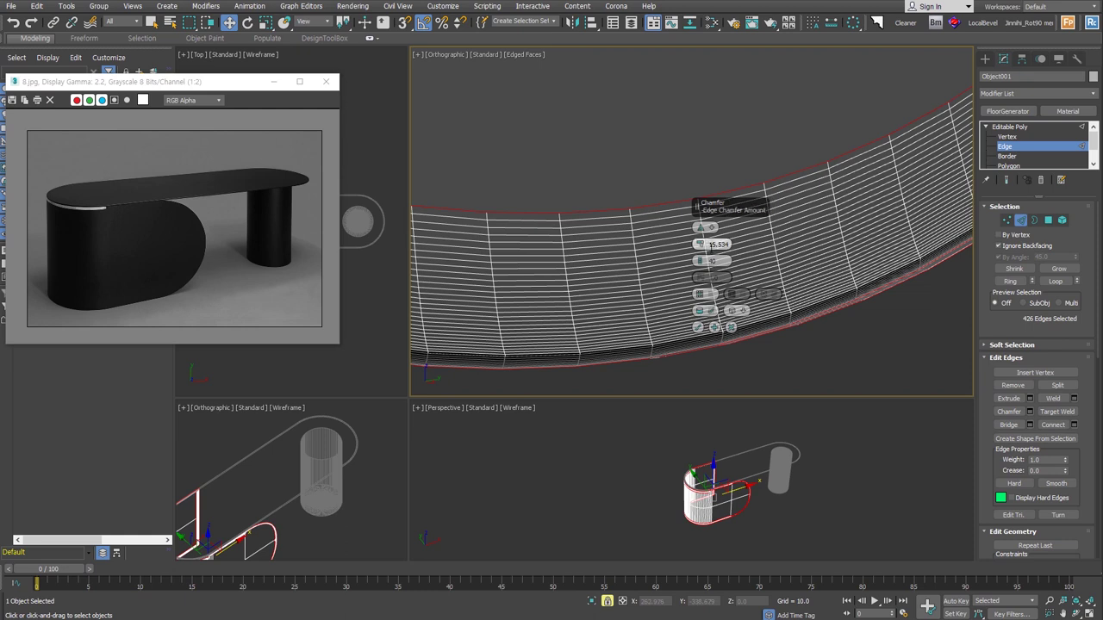
pyautogui.write('0')
pyautogui.press('Tab')
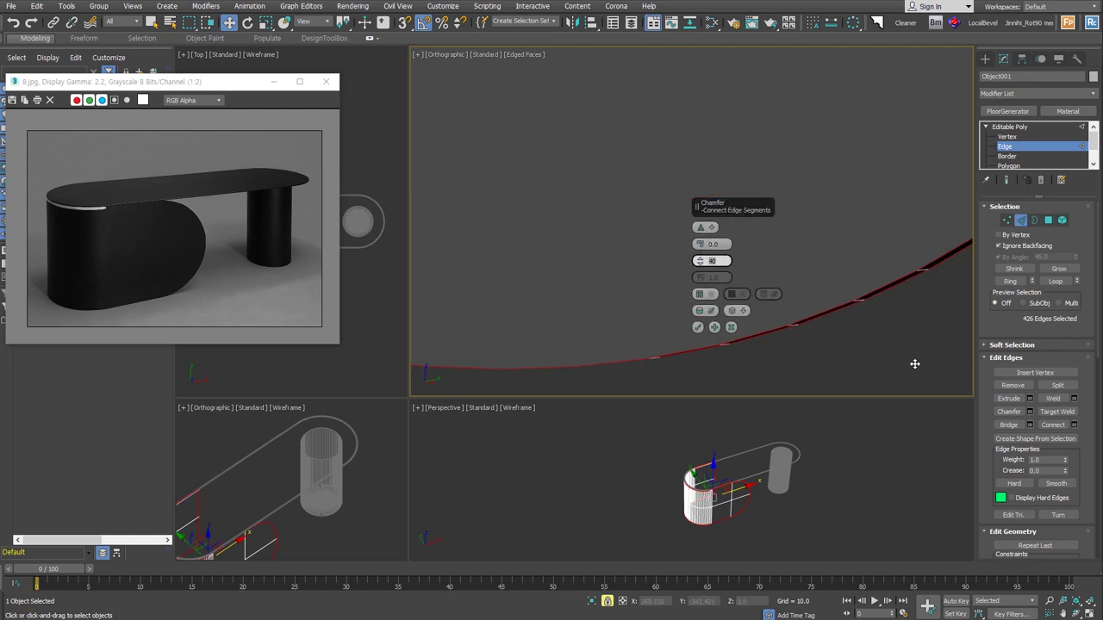
pyautogui.moveTo(701, 245)
pyautogui.mouseDown()
pyautogui.moveTo(702, 234)
pyautogui.moveTo(700, 244)
pyautogui.mouseUp()
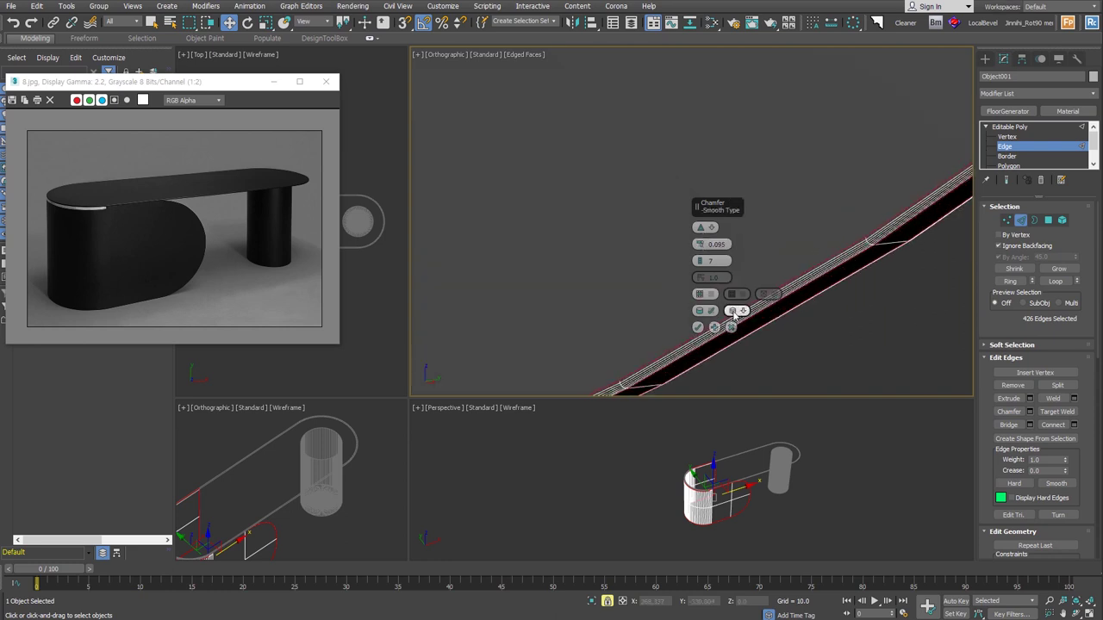
# Step: Inspect the curved edges, apply the 7-segment chamfer, and return to object level
pyautogui.scroll(-3, 603, 278)
pyautogui.moveTo(608, 271)
pyautogui.mouseDown(button='middle')
pyautogui.moveTo(628, 370)
pyautogui.moveTo(689, 271)
pyautogui.mouseUp(button='middle')
pyautogui.scroll(3, 544, 297)
pyautogui.scroll(2, 497, 303)
pyautogui.scroll(2, 641, 333)
pyautogui.scroll(-3, 641, 333)
pyautogui.moveTo(571, 296)
pyautogui.keyDown('alt'); pyautogui.mouseDown(button='middle')
pyautogui.moveTo(591, 327)
pyautogui.moveTo(540, 253)
pyautogui.mouseUp(button='middle'); pyautogui.keyUp('alt')
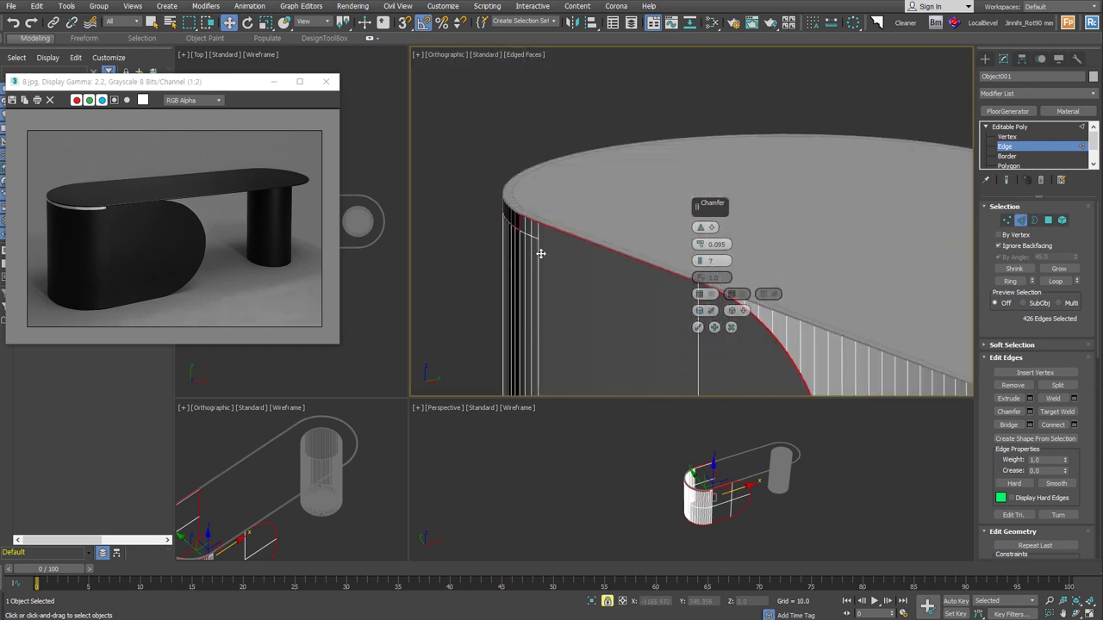
pyautogui.scroll(4, 540, 253)
pyautogui.scroll(1, 495, 263)
pyautogui.scroll(-2, 490, 295)
pyautogui.moveTo(489, 297)
pyautogui.keyDown('alt'); pyautogui.mouseDown(button='middle')
pyautogui.moveTo(511, 247)
pyautogui.moveTo(499, 224)
pyautogui.moveTo(583, 308)
pyautogui.mouseUp(button='middle'); pyautogui.keyUp('alt')
pyautogui.scroll(2, 583, 308)
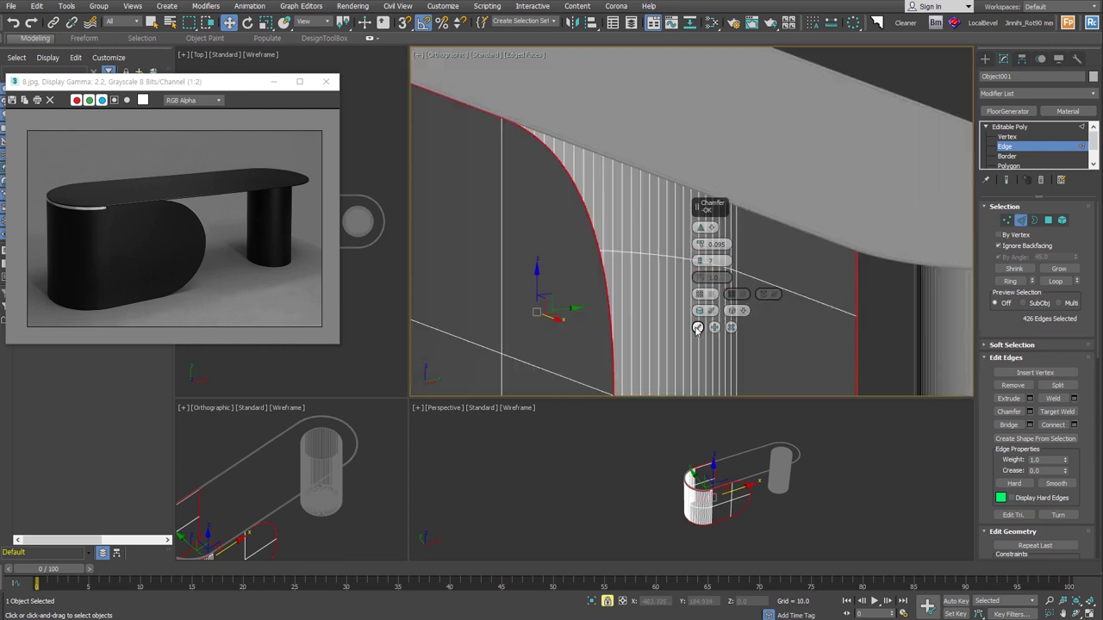
pyautogui.click(697, 327)
pyautogui.click(1020, 219)
pyautogui.scroll(-2, 860, 367)
pyautogui.moveTo(859, 367)
pyautogui.keyDown('alt'); pyautogui.mouseDown(button='middle')
pyautogui.moveTo(805, 155)
pyautogui.moveTo(617, 318)
pyautogui.moveTo(770, 303)
pyautogui.mouseUp(button='middle'); pyautogui.keyUp('alt')
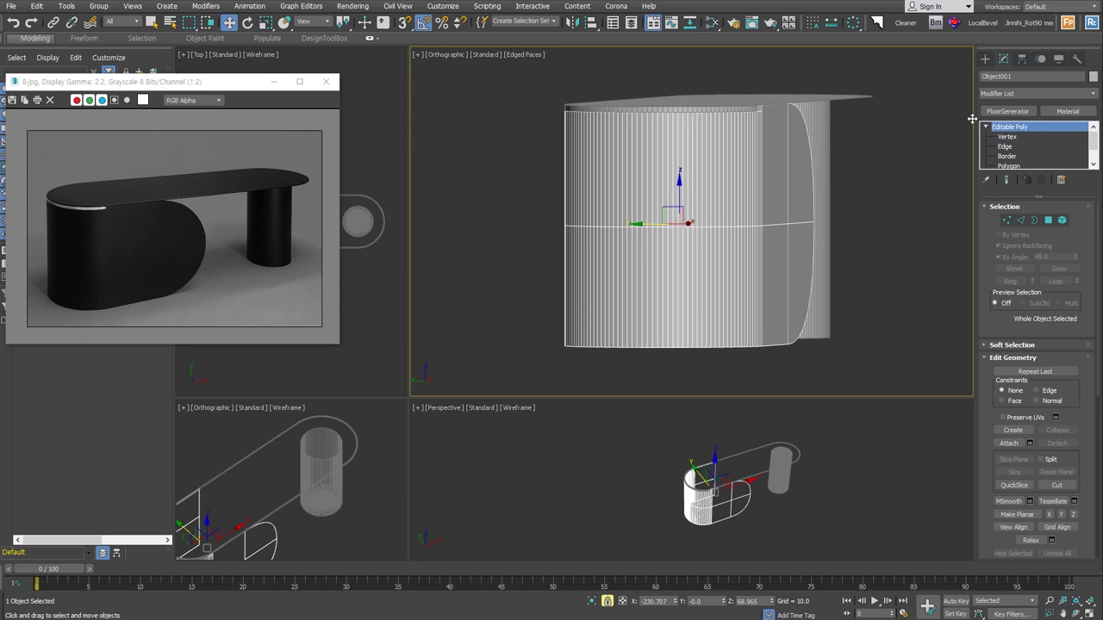
# Step: Select Object002 on its own and enter Edge mode in wireframe view
pyautogui.click(985, 59)
pyautogui.hotkey('alt', 'ctrl', 'z')
pyautogui.hotkey('ctrl', 'a')
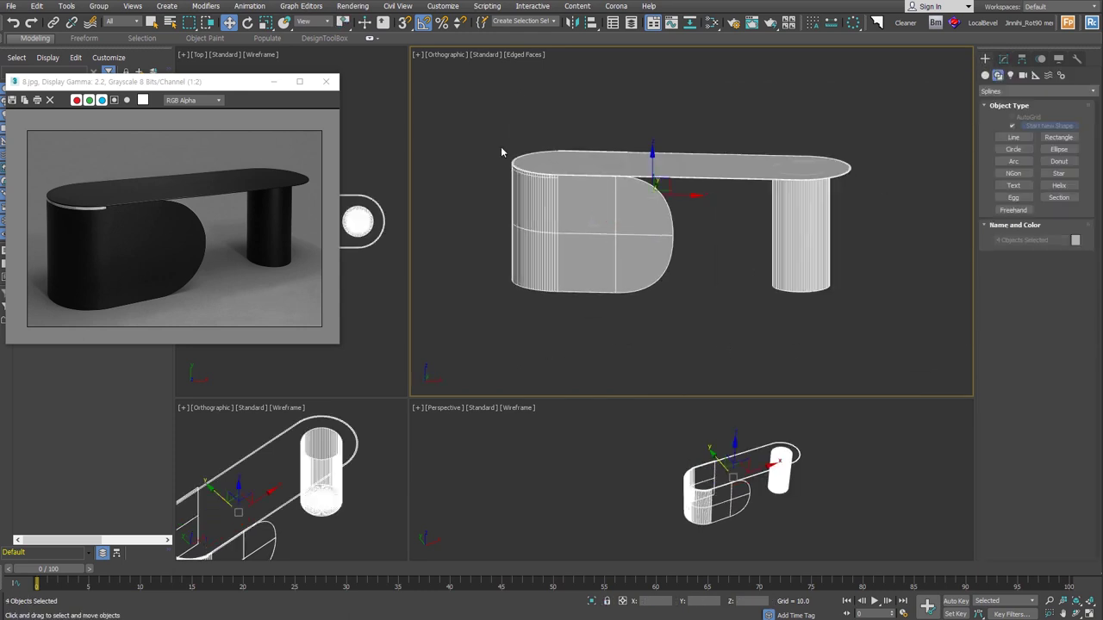
pyautogui.click(501, 152)
pyautogui.click(529, 167)
pyautogui.scroll(4, 551, 172)
pyautogui.scroll(3, 607, 184)
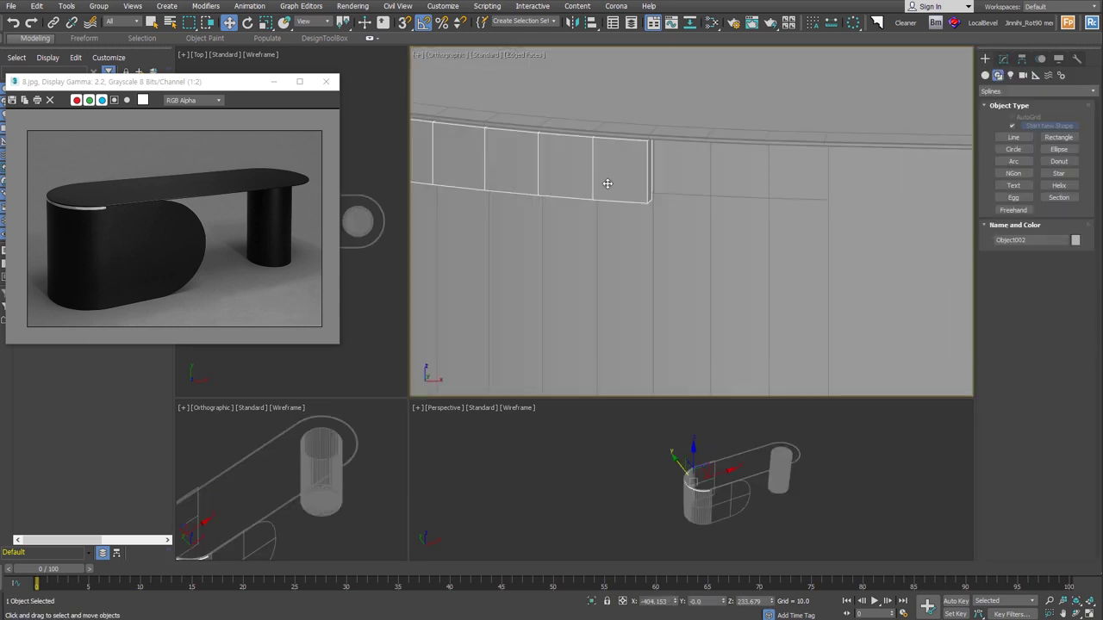
pyautogui.scroll(-4, 593, 203)
pyautogui.press('F11')
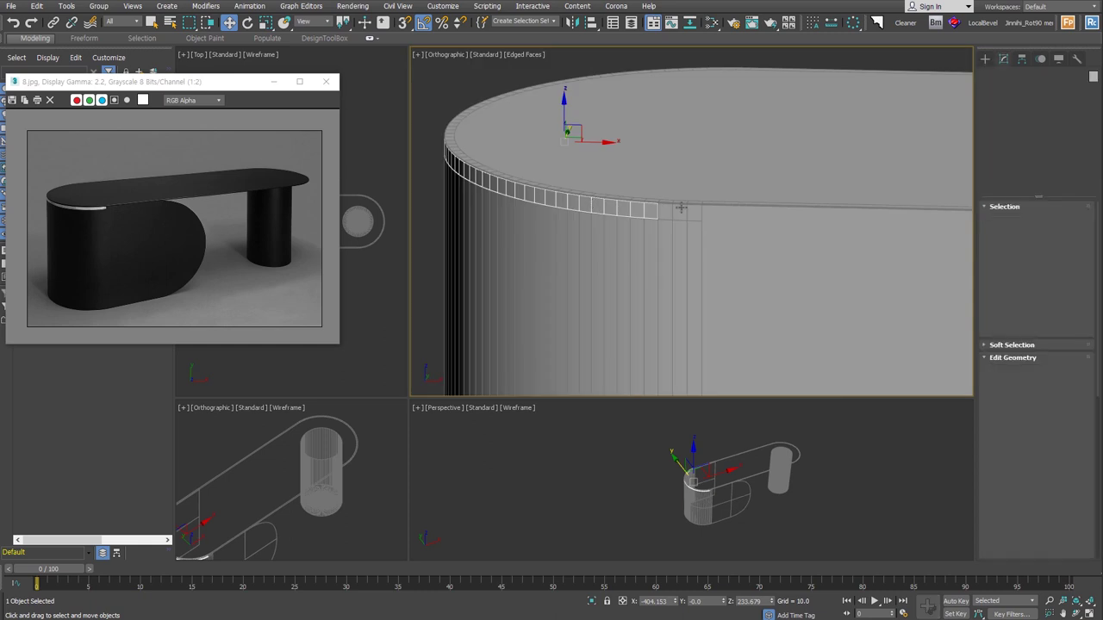
pyautogui.click(1030, 220)
pyautogui.scroll(3, 638, 211)
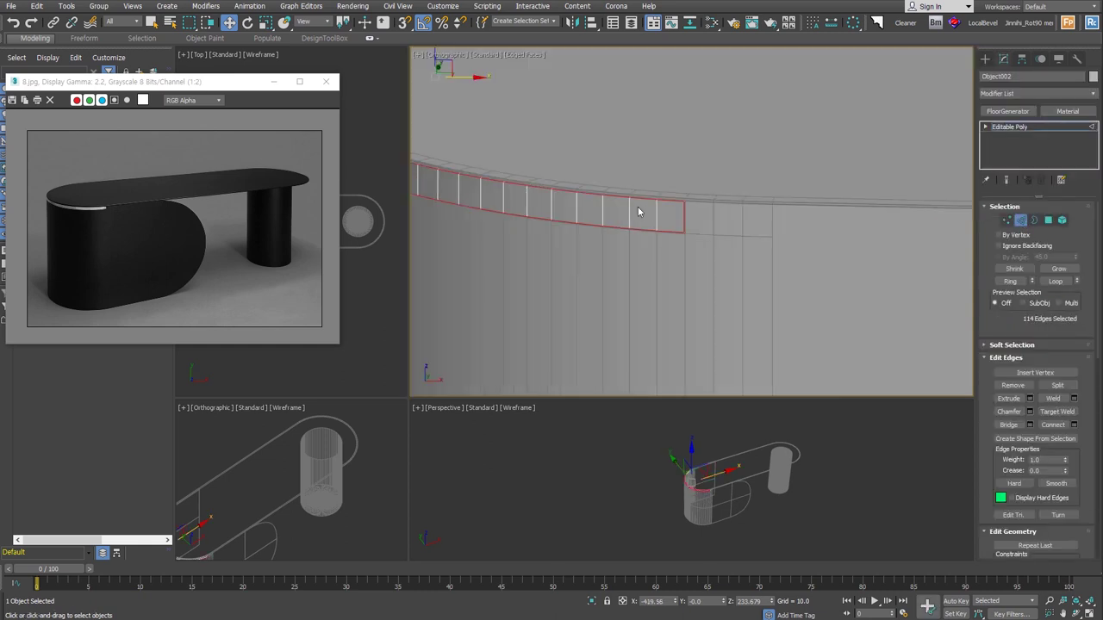
pyautogui.press('F3')
pyautogui.scroll(4, 724, 232)
# Step: Chamfer the rim edges at 0.447 with 3 segments and 0.5 tension, then exit to object level
pyautogui.rightClick(724, 228)
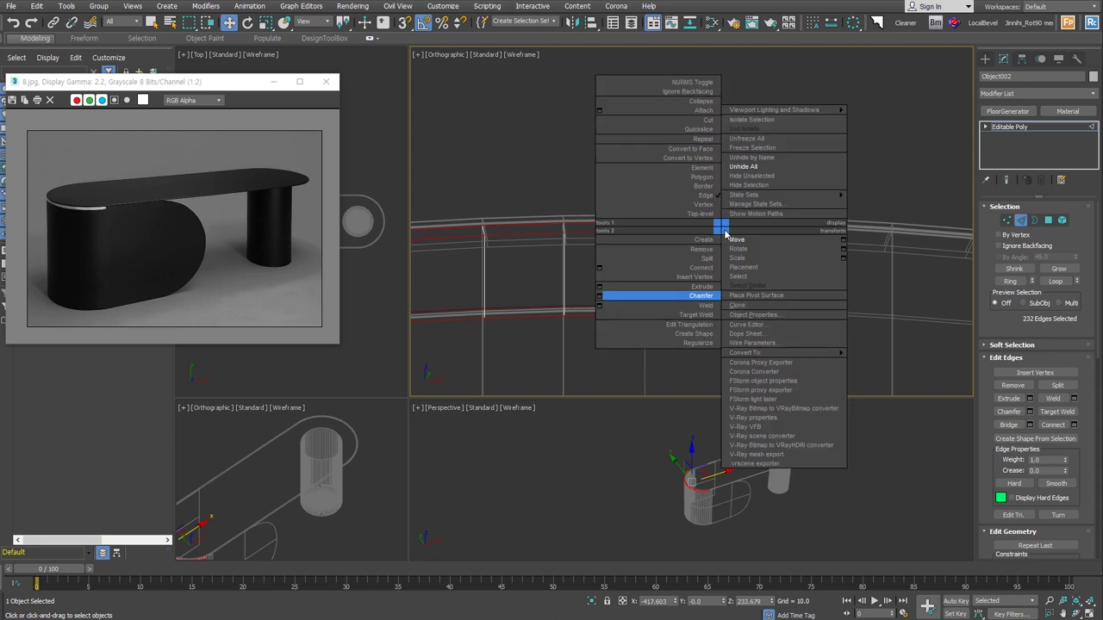
pyautogui.click(614, 299)
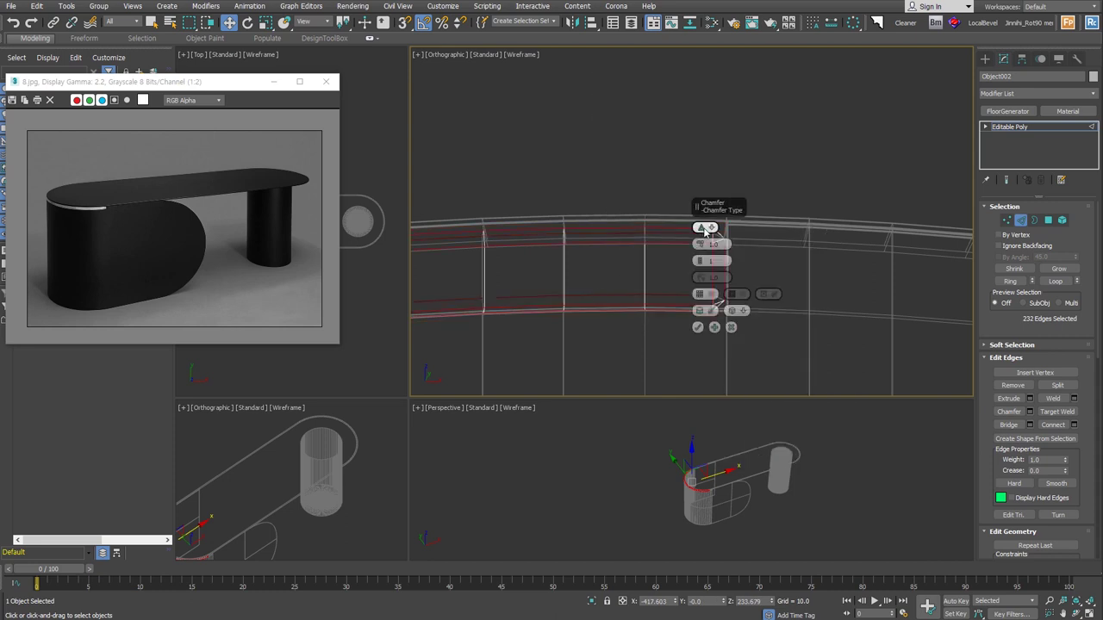
pyautogui.moveTo(719, 211)
pyautogui.mouseDown()
pyautogui.moveTo(773, 186)
pyautogui.moveTo(779, 222)
pyautogui.mouseUp()
pyautogui.scroll(3, 766, 230)
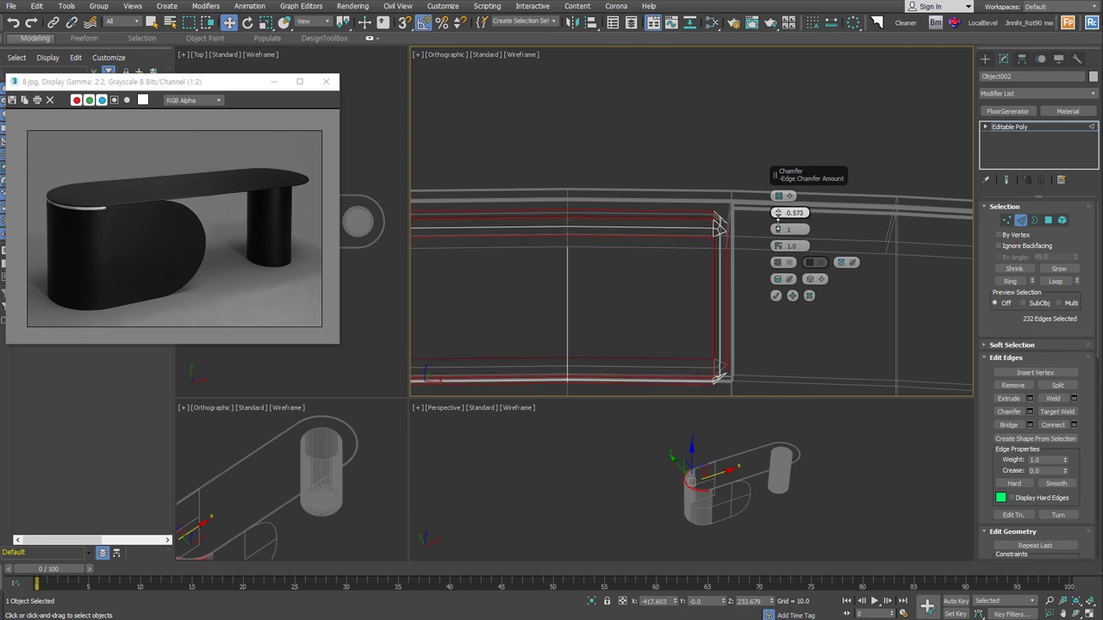
pyautogui.click(779, 227)
pyautogui.click(780, 230)
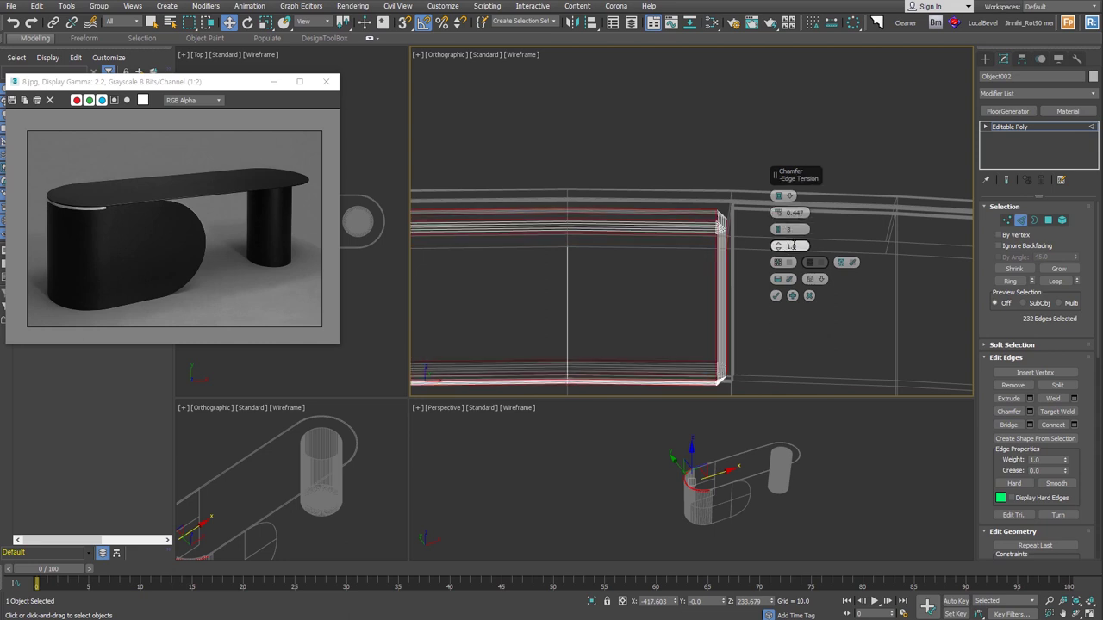
pyautogui.write('0.')
pyautogui.moveTo(793, 239); pyautogui.dragTo(792, 239)
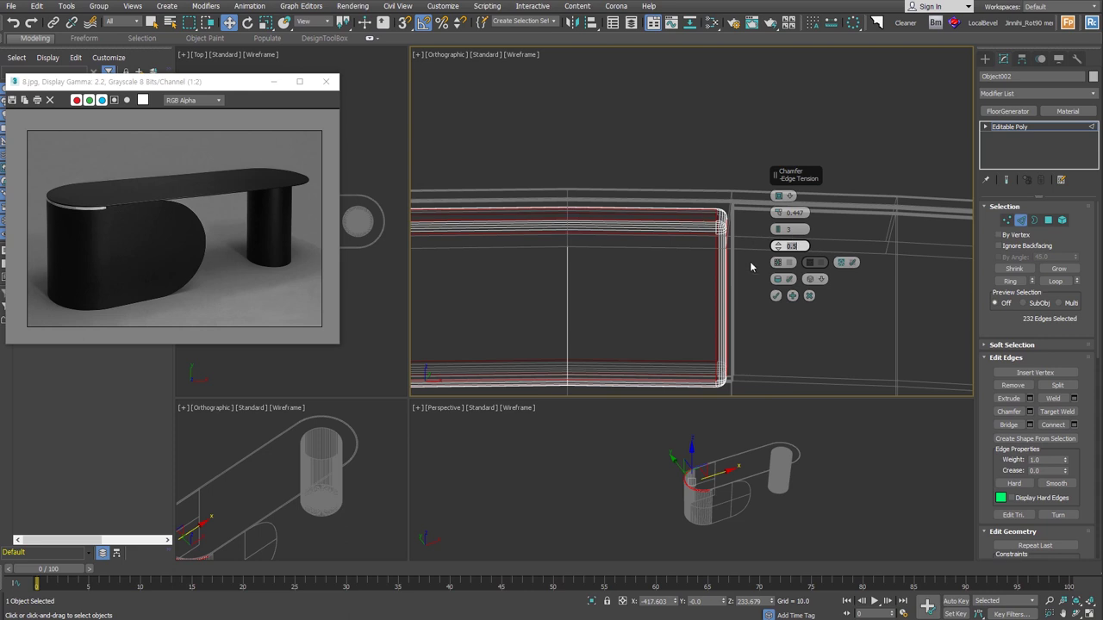
pyautogui.press('Return')
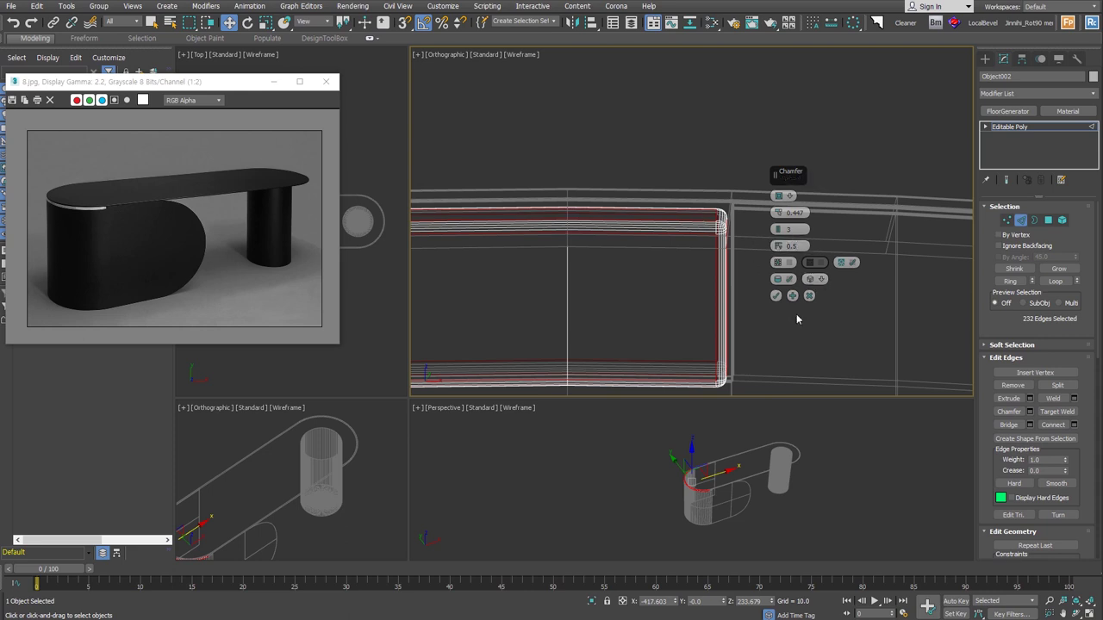
pyautogui.click(776, 297)
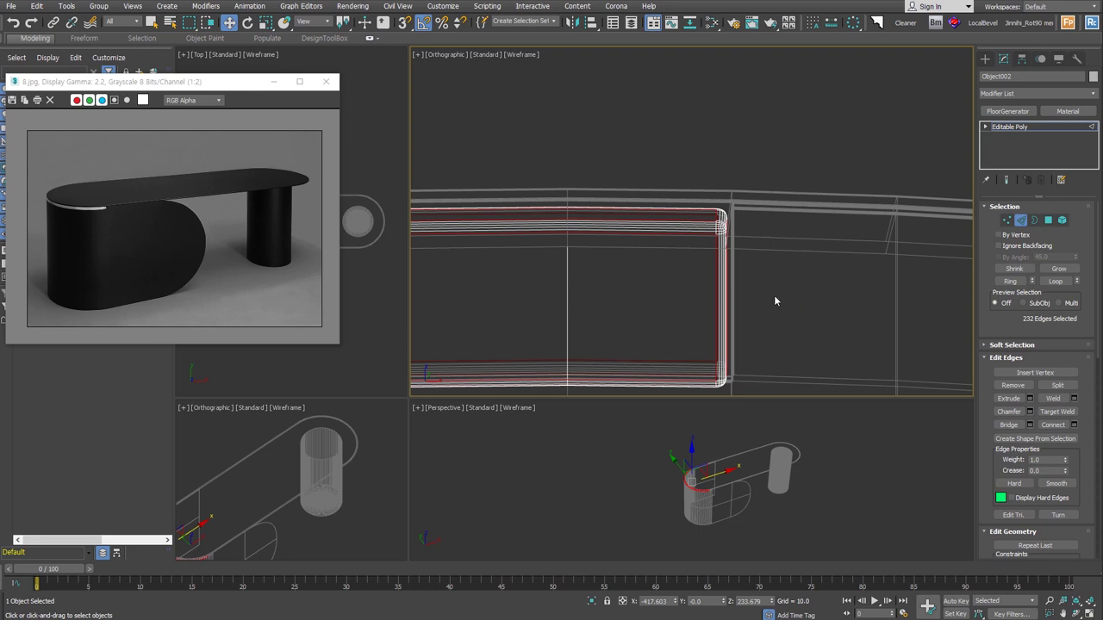
pyautogui.keyDown('alt'); pyautogui.moveTo(774, 294); pyautogui.dragTo(705, 294, button='middle'); pyautogui.keyUp('alt')
pyautogui.press('2')
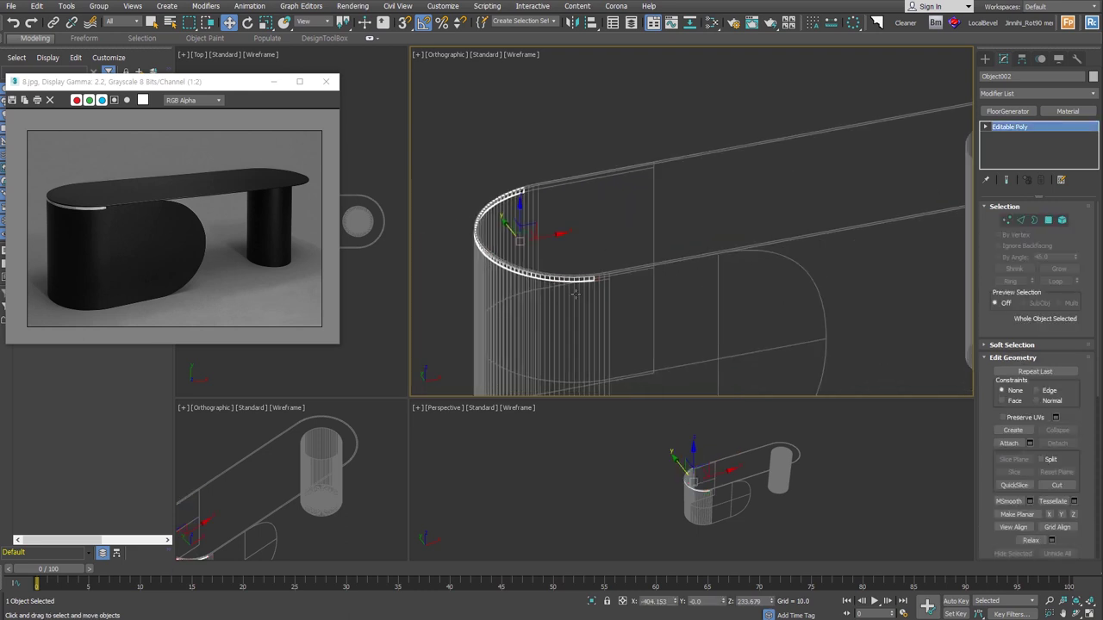
# Step: Assign material ID 1 to the curved piece Object002
pyautogui.click(1066, 112)
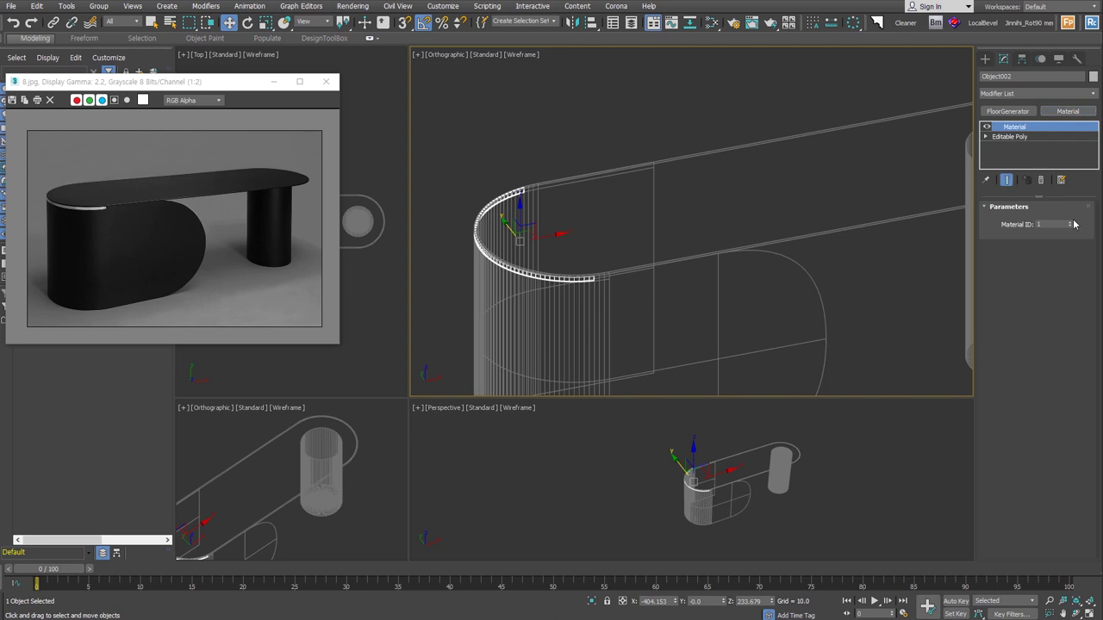
pyautogui.scroll(-5, 775, 241)
pyautogui.moveTo(801, 316); pyautogui.dragTo(588, 167)
pyautogui.click(1066, 111)
# Step: Select every desk part and group them under the name 'table'
pyautogui.moveTo(733, 307); pyautogui.dragTo(810, 304, button='middle')
pyautogui.click(625, 181)
pyautogui.moveTo(899, 337); pyautogui.dragTo(597, 165)
pyautogui.hotkey('ctrl', 'g')
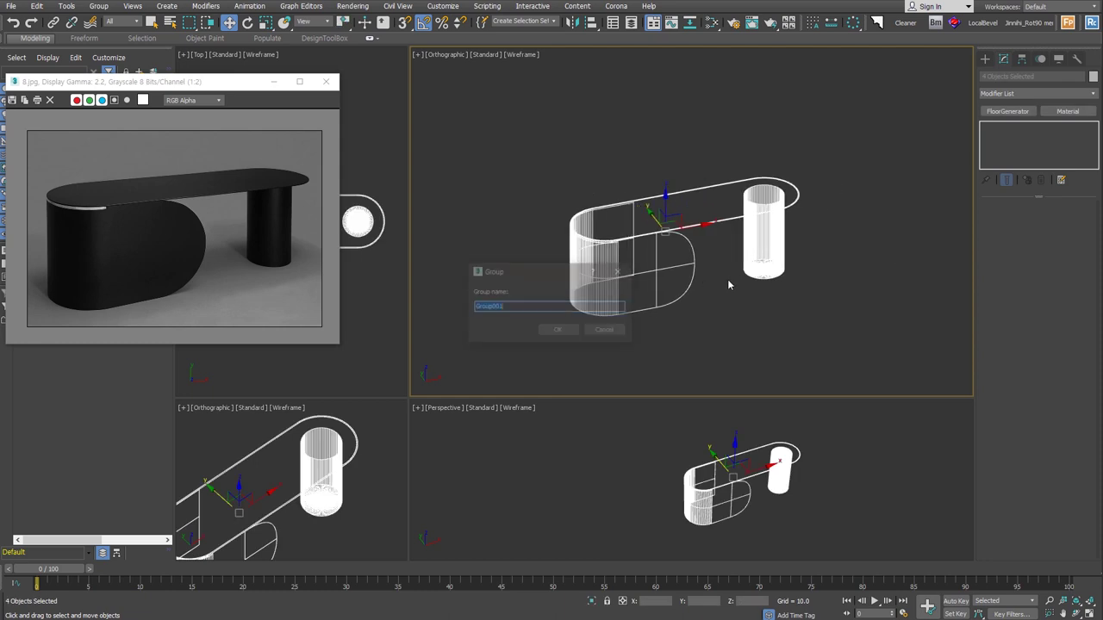
pyautogui.write('table')
pyautogui.press('Return')
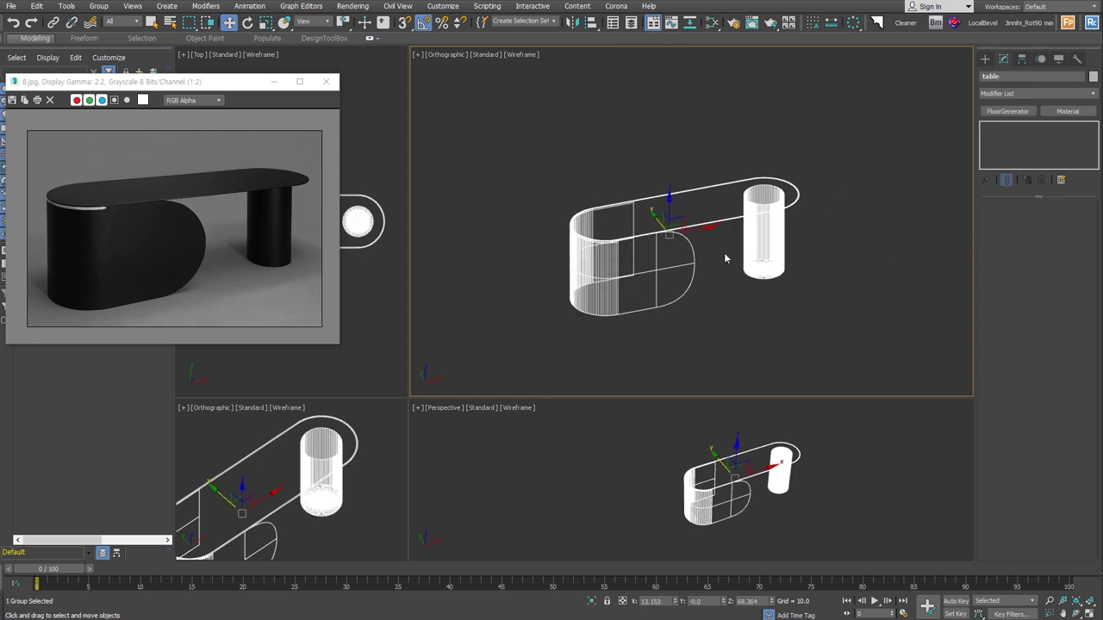
pyautogui.click(727, 301)
pyautogui.scroll(4, 738, 287)
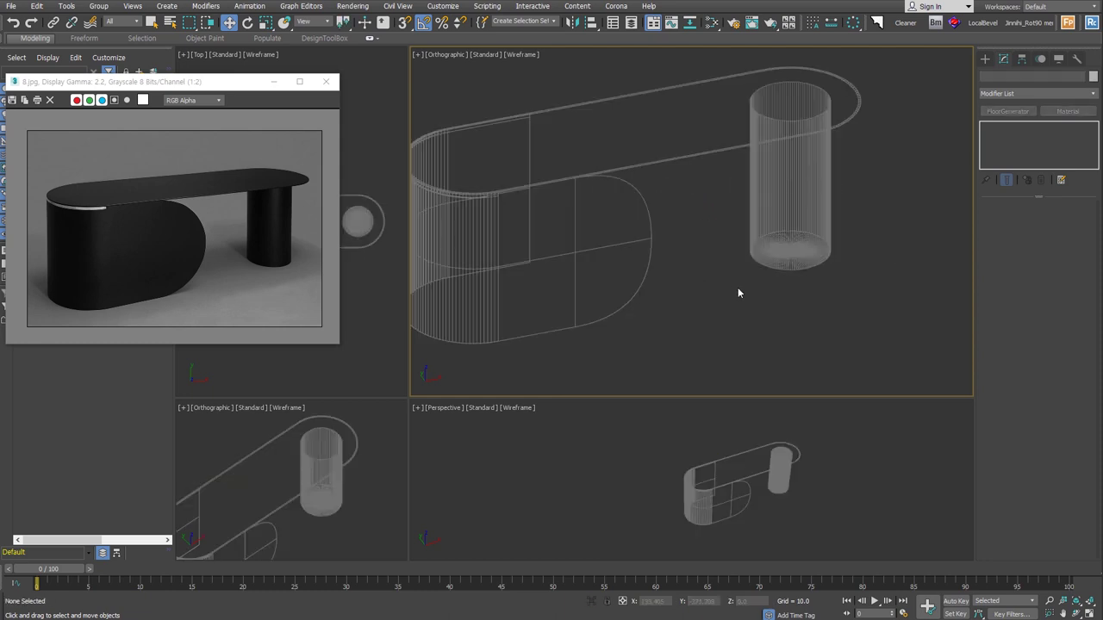
# Step: In the Slate Material Editor, add a Multi/Sub-Object material with 2 sub-materials
pyautogui.click(712, 23)
pyautogui.moveTo(59, 161); pyautogui.dragTo(270, 200)
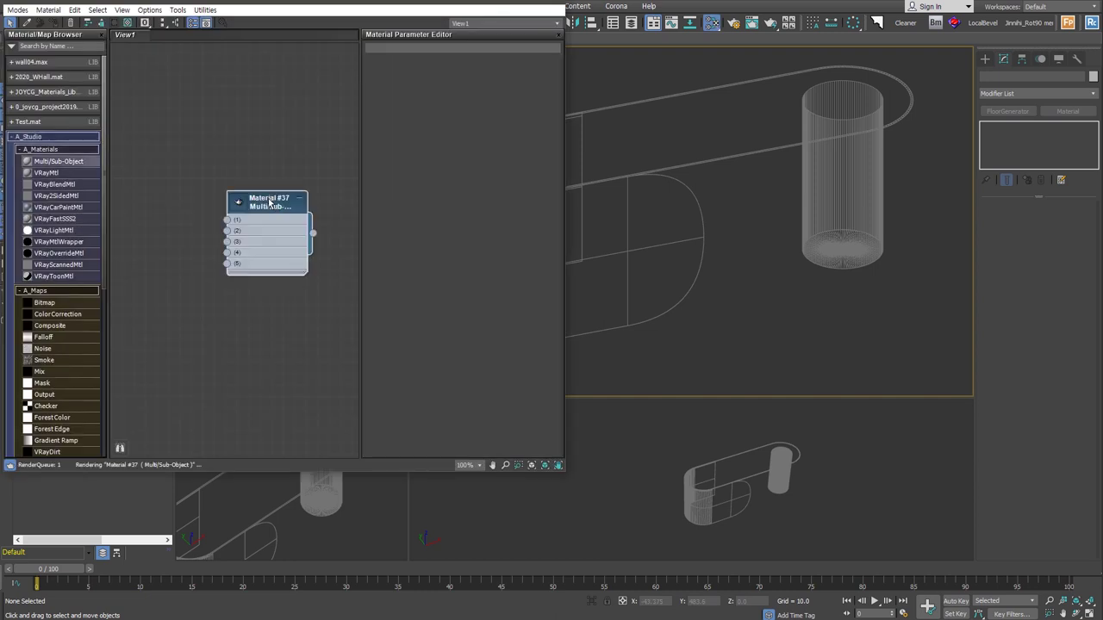
pyautogui.doubleClick(267, 203)
pyautogui.tripleClick(510, 80)
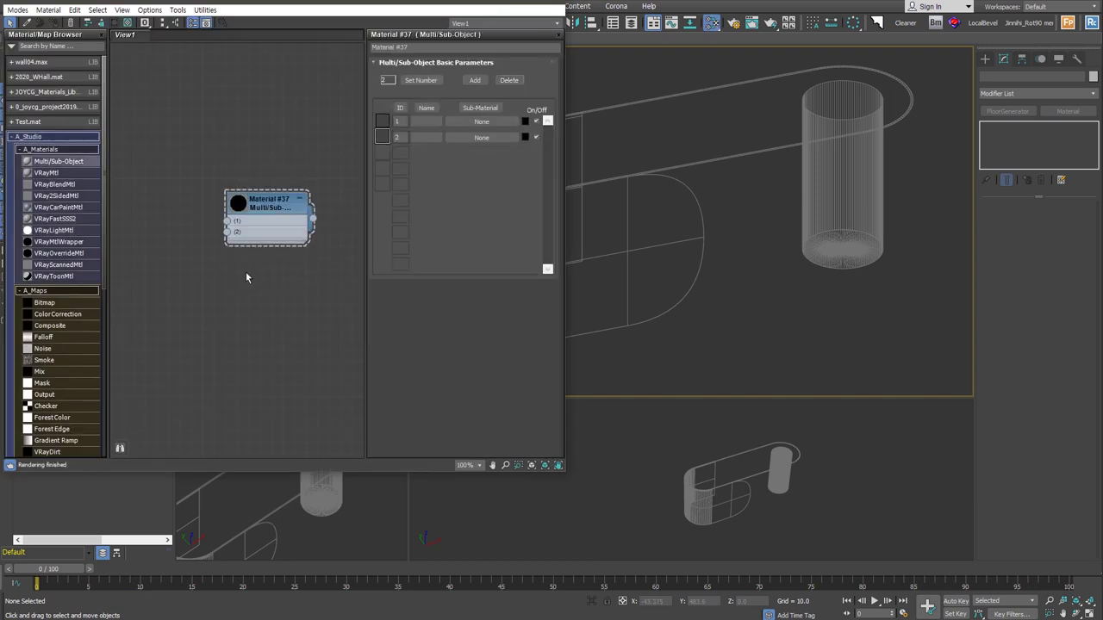
# Step: Create VRayMtl #38 with a near-black diffuse and wire it into slot 1
pyautogui.doubleClick(242, 204)
pyautogui.moveTo(47, 172)
pyautogui.mouseDown()
pyautogui.moveTo(173, 199)
pyautogui.moveTo(164, 176)
pyautogui.mouseUp()
pyautogui.rightClick(202, 260)
pyautogui.click(234, 489)
pyautogui.doubleClick(164, 175)
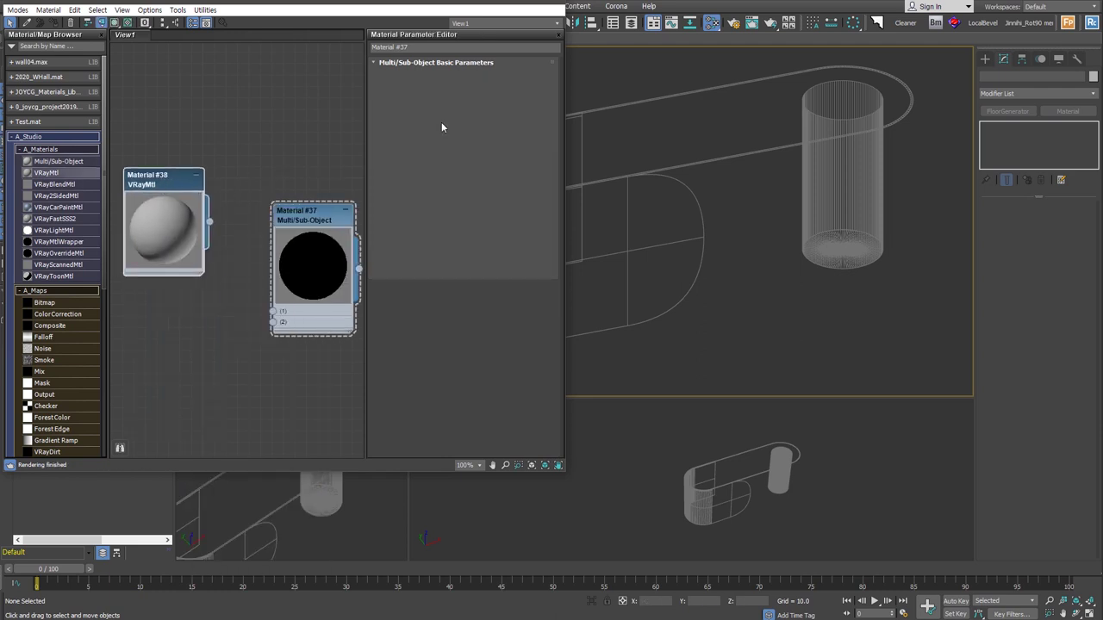
pyautogui.click(435, 75)
pyautogui.moveTo(276, 103); pyautogui.dragTo(399, 150)
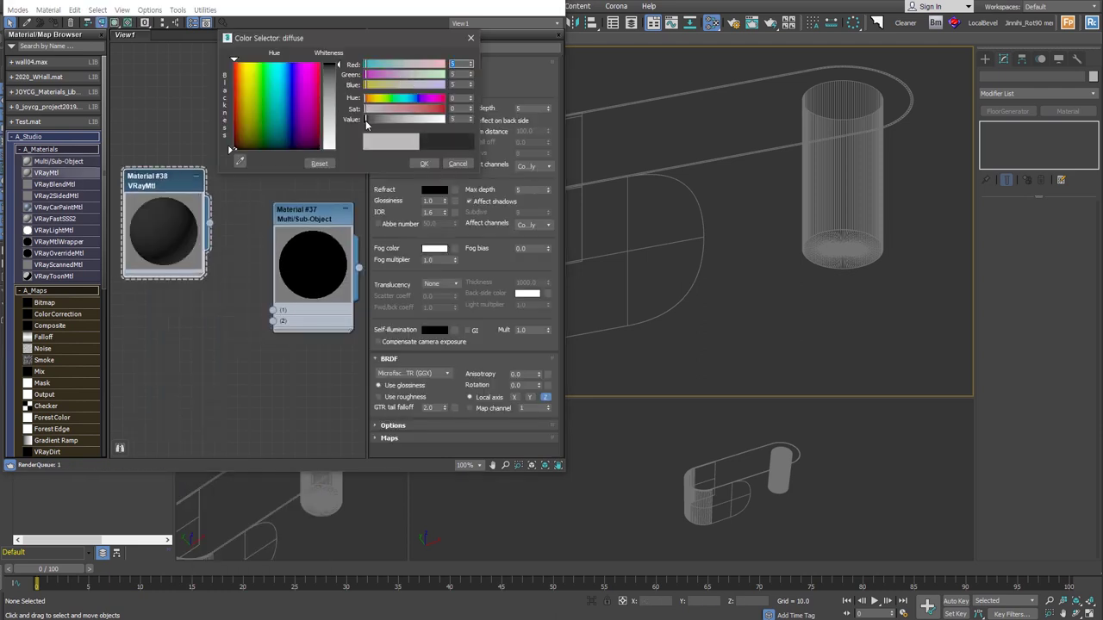
pyautogui.click(423, 163)
pyautogui.moveTo(207, 223); pyautogui.dragTo(274, 311)
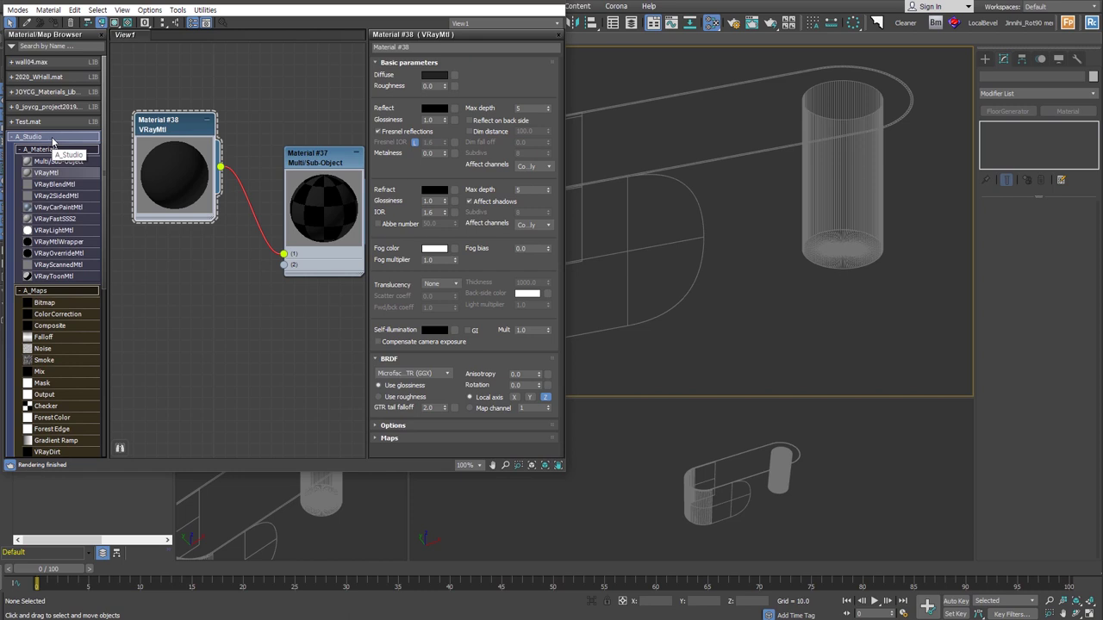
# Step: Add a second VRayMtl node, Material #39, collapsed to its preview
pyautogui.moveTo(50, 179)
pyautogui.mouseDown()
pyautogui.moveTo(197, 274)
pyautogui.moveTo(175, 274)
pyautogui.mouseUp()
pyautogui.rightClick(200, 275)
pyautogui.click(251, 256)
# Step: Give Material #39 a dark diffuse, a 190 grey reflection, and 0.85 glossiness
pyautogui.doubleClick(172, 297)
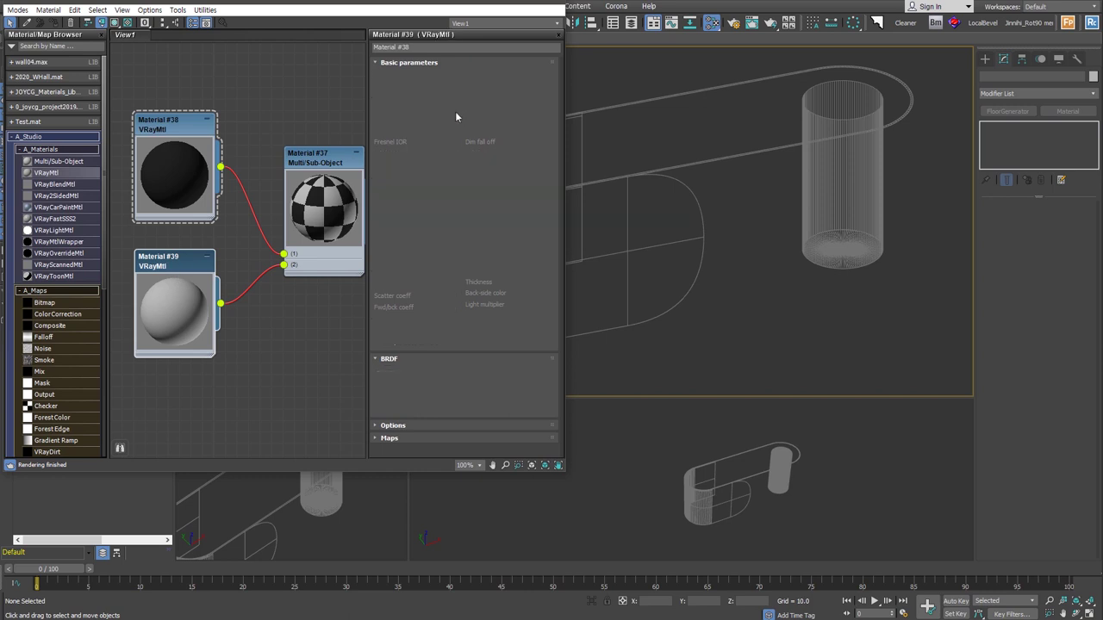
pyautogui.click(435, 75)
pyautogui.moveTo(370, 121); pyautogui.dragTo(367, 121)
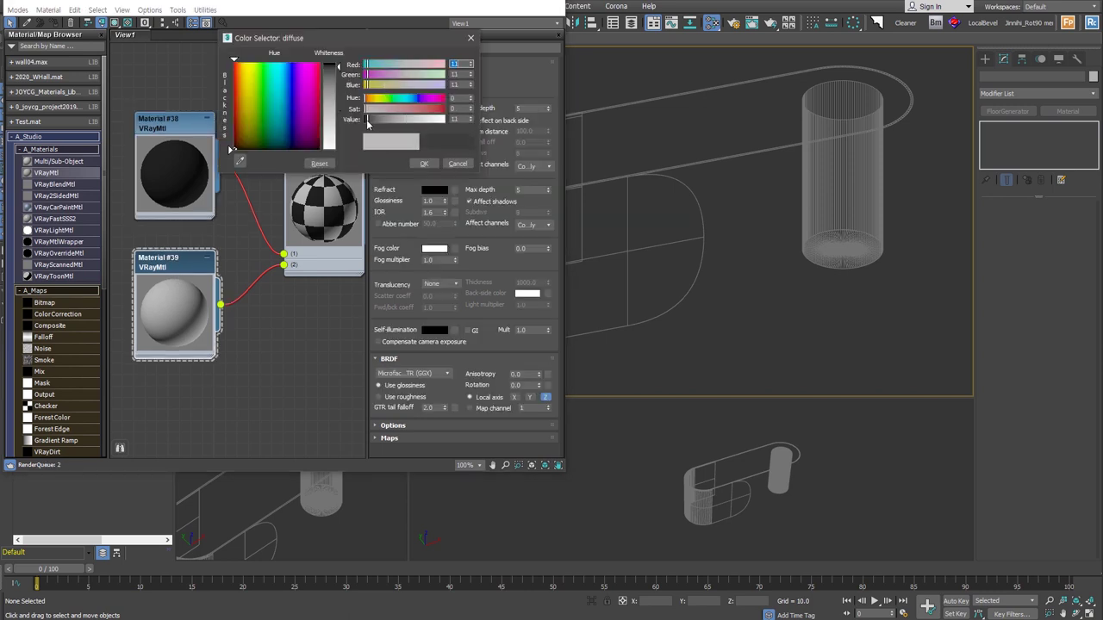
pyautogui.click(423, 164)
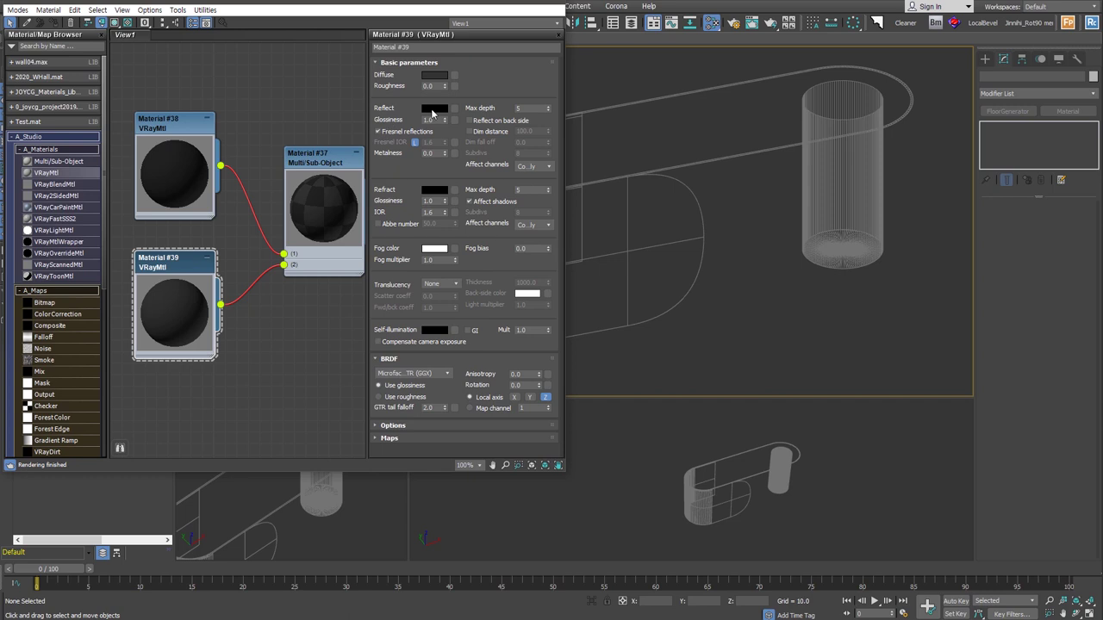
pyautogui.click(433, 108)
pyautogui.moveTo(387, 118); pyautogui.dragTo(424, 121)
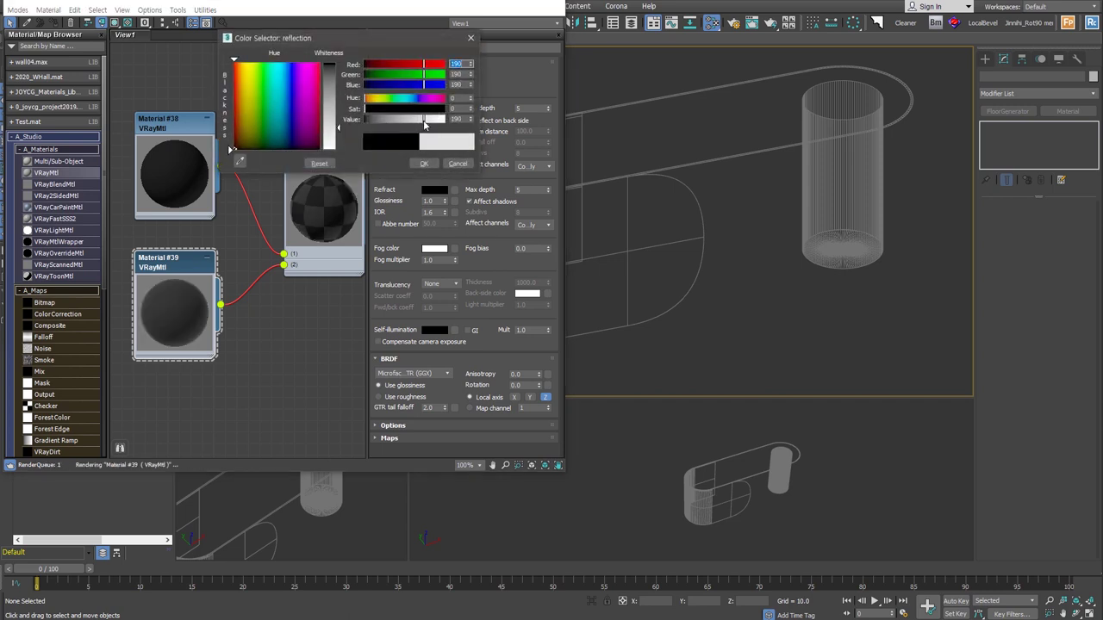
pyautogui.click(424, 164)
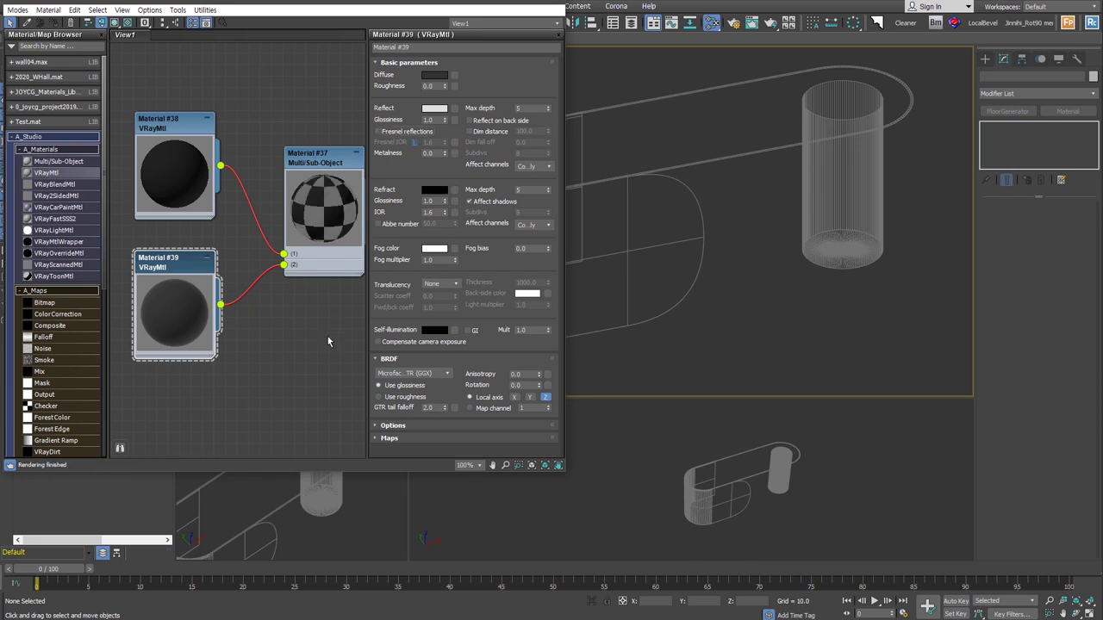
pyautogui.click(128, 23)
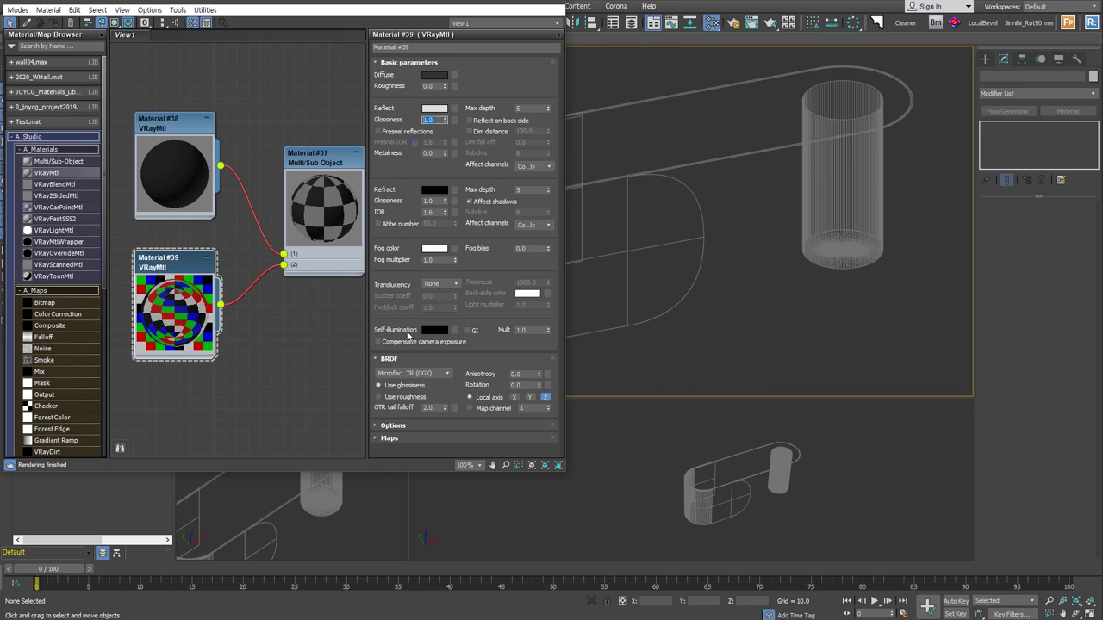
pyautogui.write('.85')
pyautogui.press('Return')
# Step: Switch Material #39's BRDF to Ward and settle its diffuse at grey 55
pyautogui.click(443, 375)
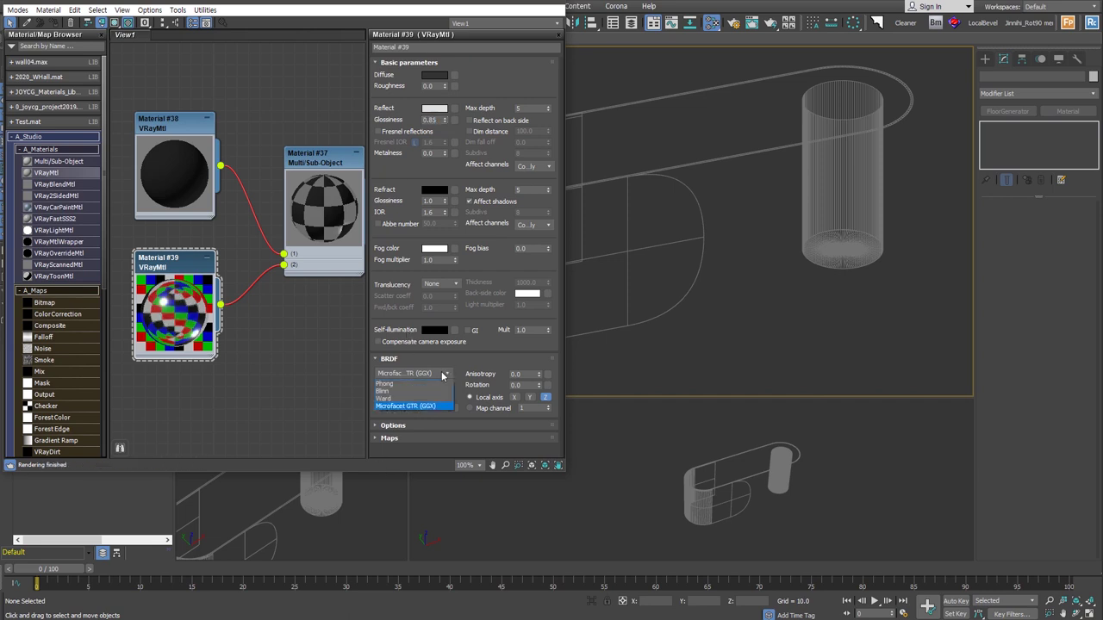
pyautogui.click(437, 399)
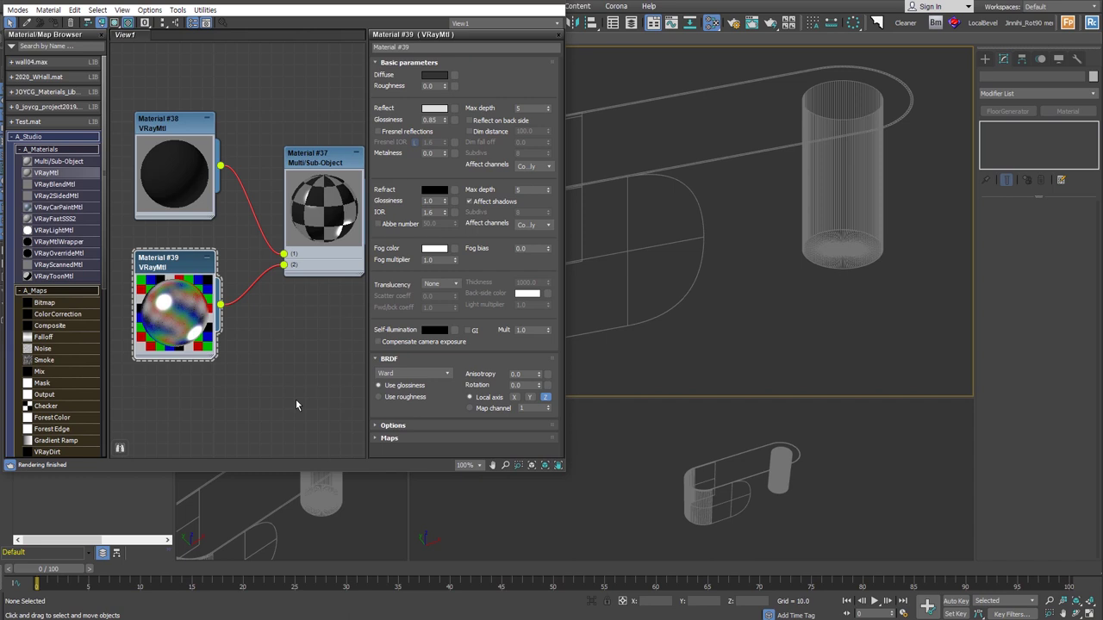
pyautogui.click(435, 76)
pyautogui.moveTo(373, 120)
pyautogui.mouseDown()
pyautogui.moveTo(403, 119)
pyautogui.moveTo(392, 119)
pyautogui.mouseUp()
pyautogui.click(423, 163)
pyautogui.click(434, 129)
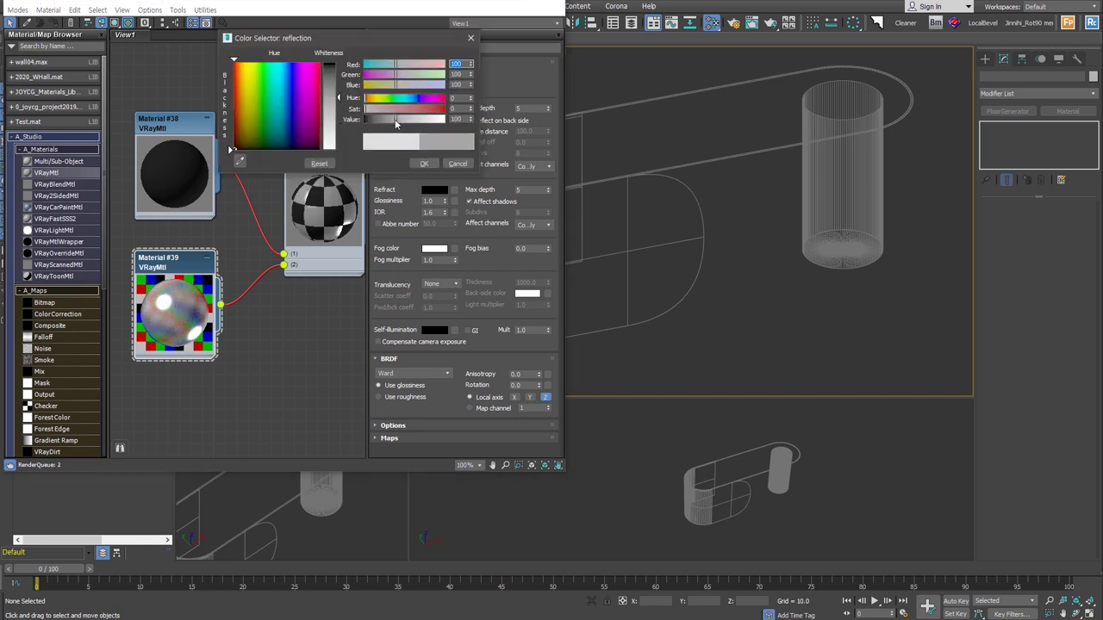
pyautogui.click(423, 163)
pyautogui.click(434, 129)
pyautogui.click(383, 118)
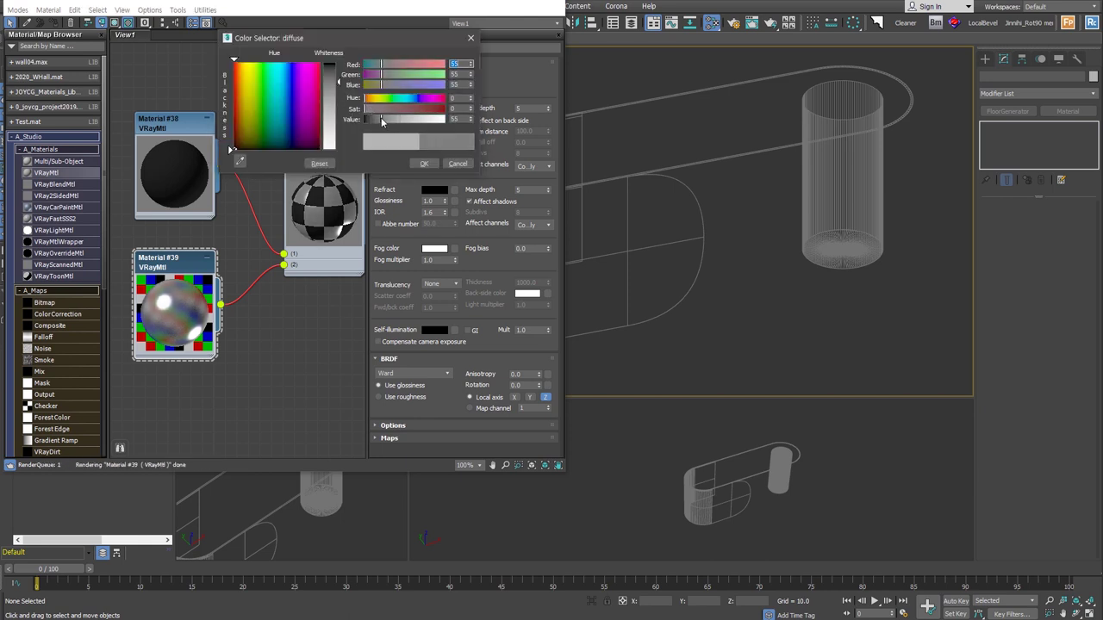
pyautogui.click(426, 163)
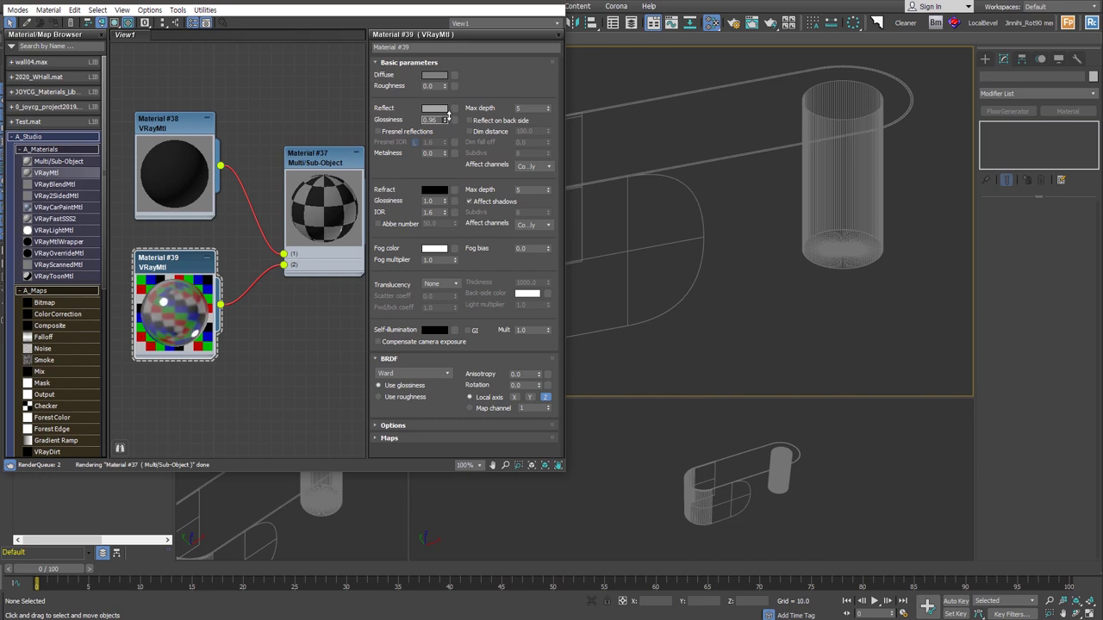
# Step: Set Material #39's reflection glossiness to 0.92 and metalness to 0.7
pyautogui.click(447, 120)
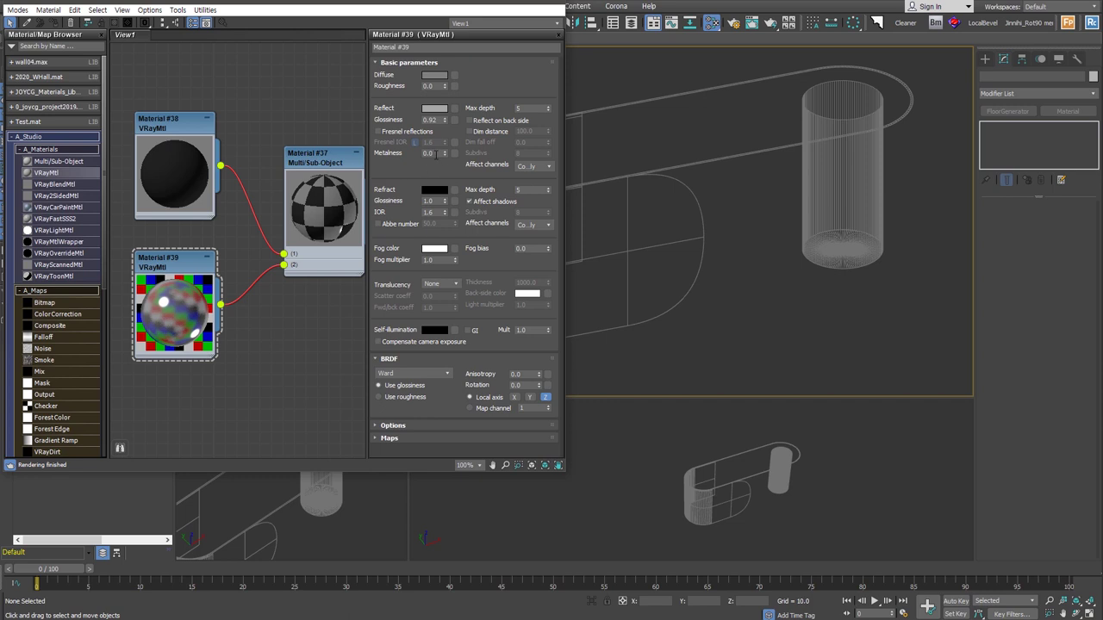
pyautogui.write('0.7')
pyautogui.press('Return')
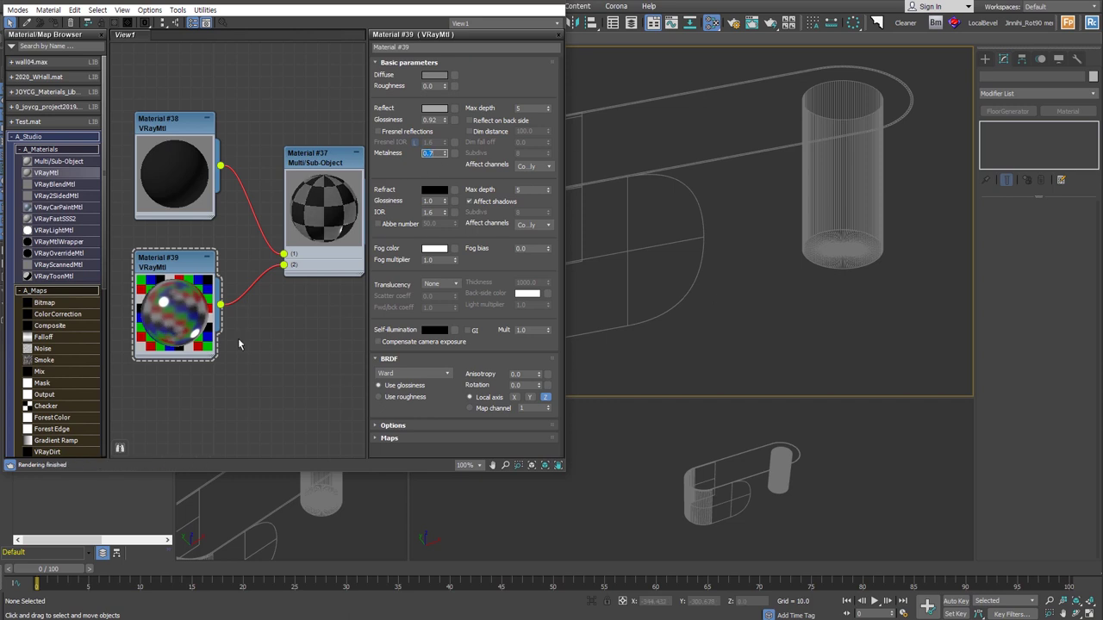
pyautogui.click(239, 345)
pyautogui.doubleClick(314, 158)
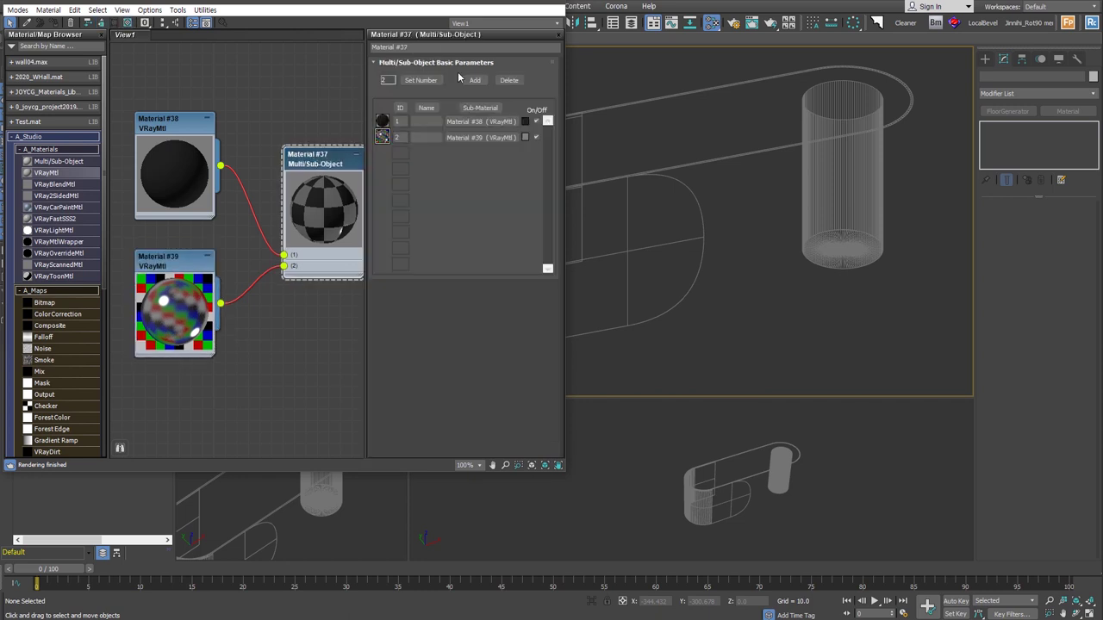
# Step: Give Material #38 a Ward BRDF and a grey 163 reflection
pyautogui.click(655, 180)
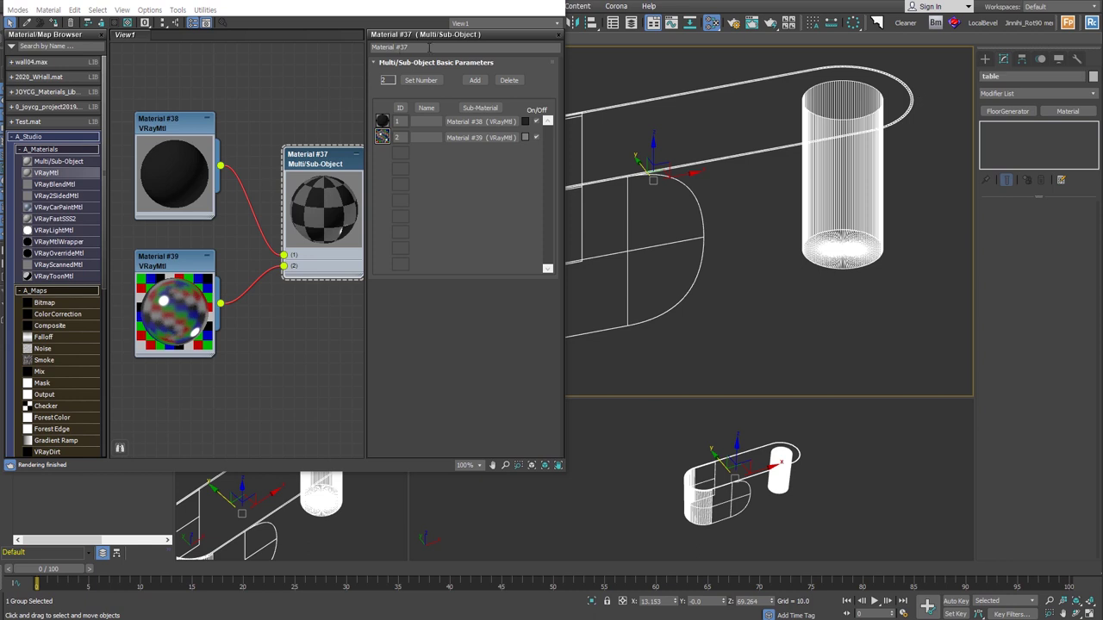
pyautogui.doubleClick(163, 125)
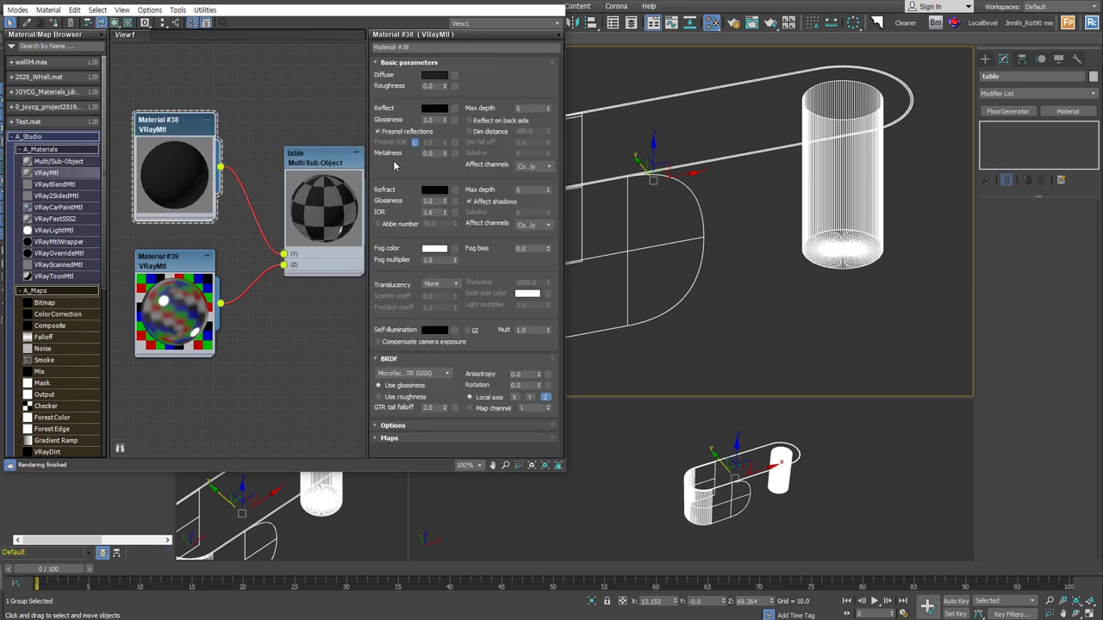
pyautogui.click(433, 108)
pyautogui.click(429, 163)
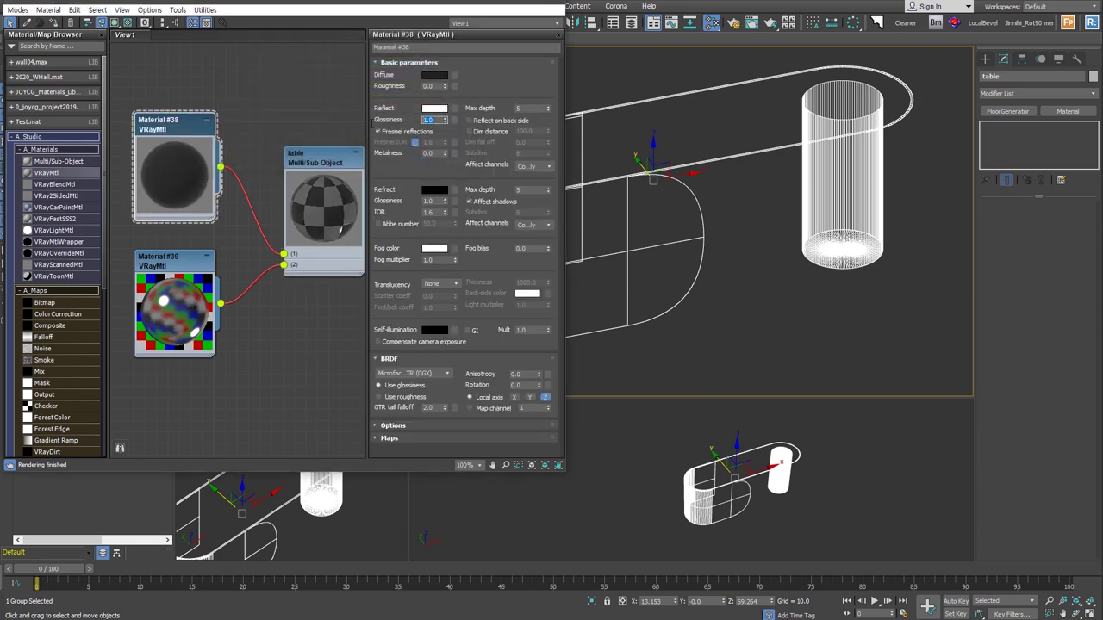
pyautogui.click(125, 23)
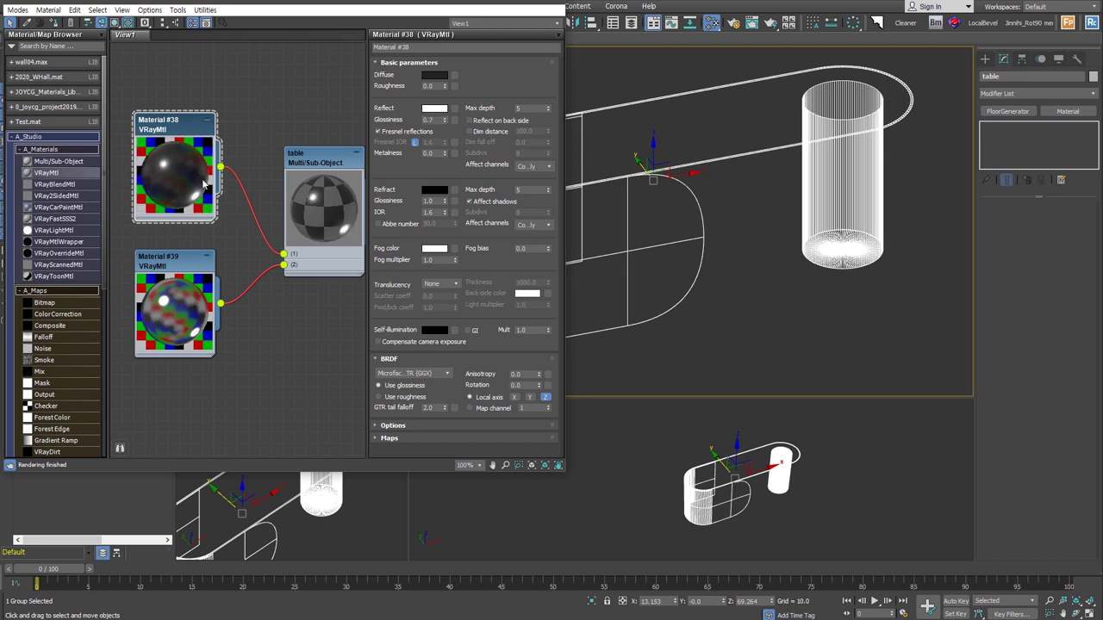
pyautogui.click(445, 374)
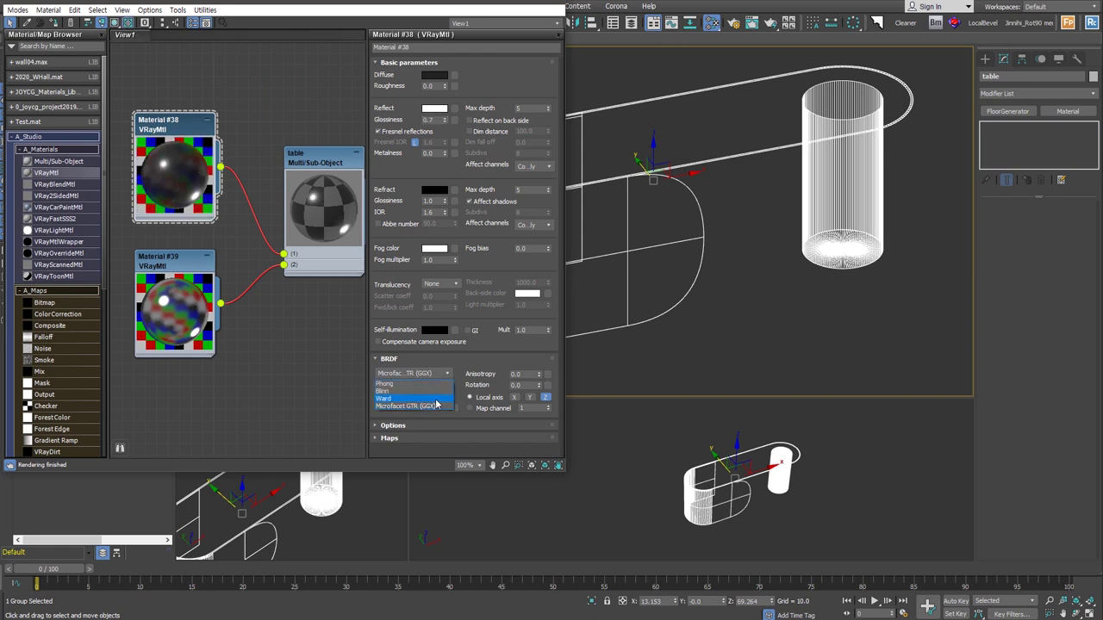
pyautogui.click(436, 399)
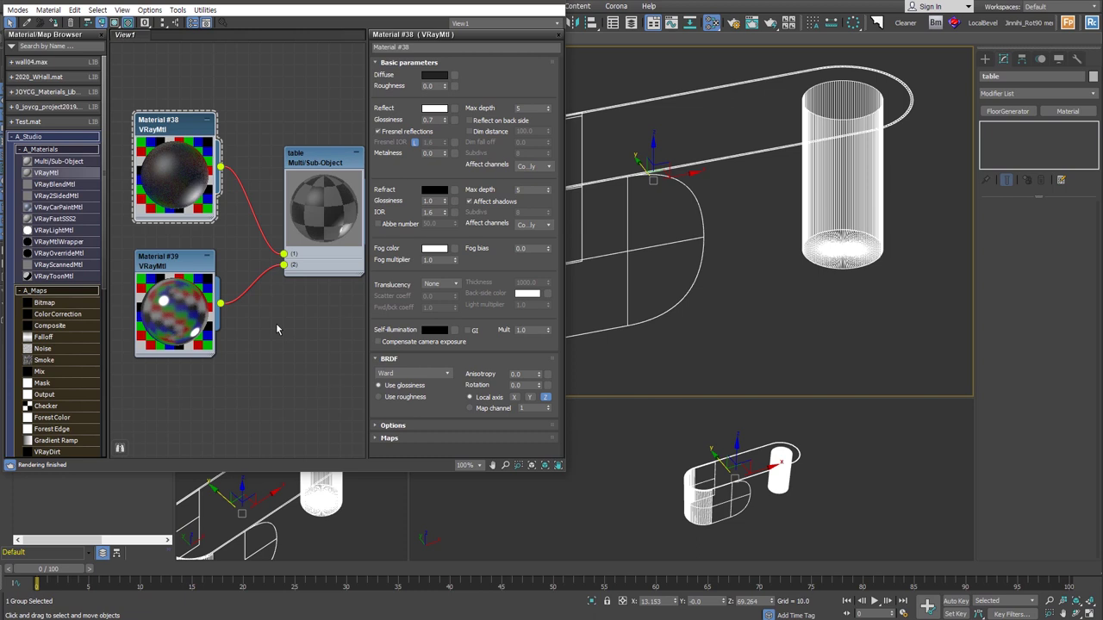
pyautogui.click(434, 108)
pyautogui.moveTo(385, 119); pyautogui.dragTo(417, 119)
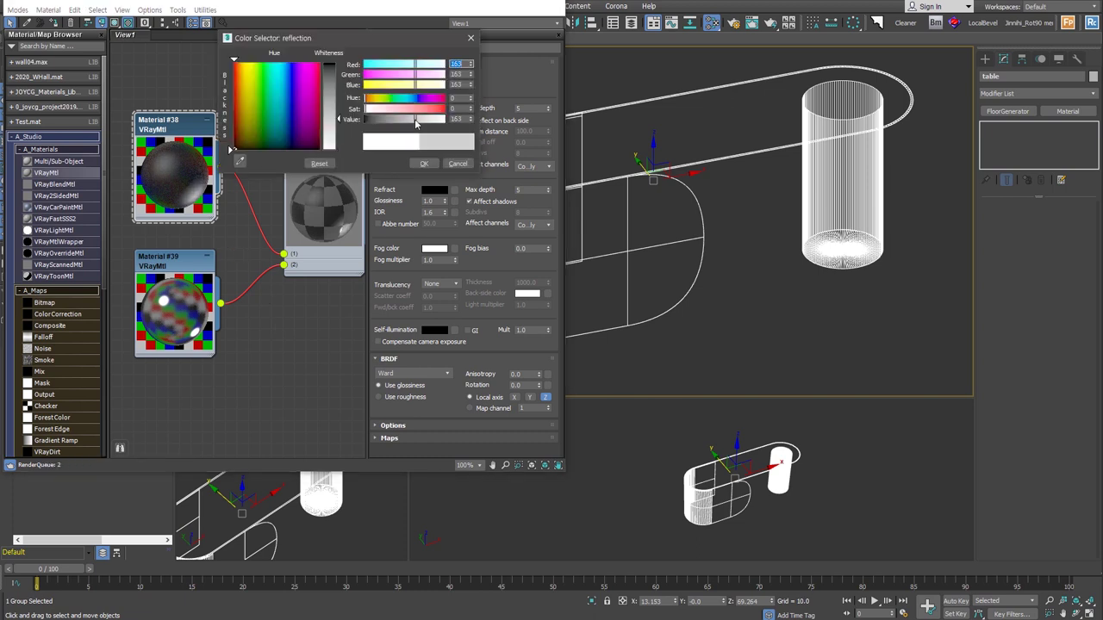
pyautogui.click(423, 162)
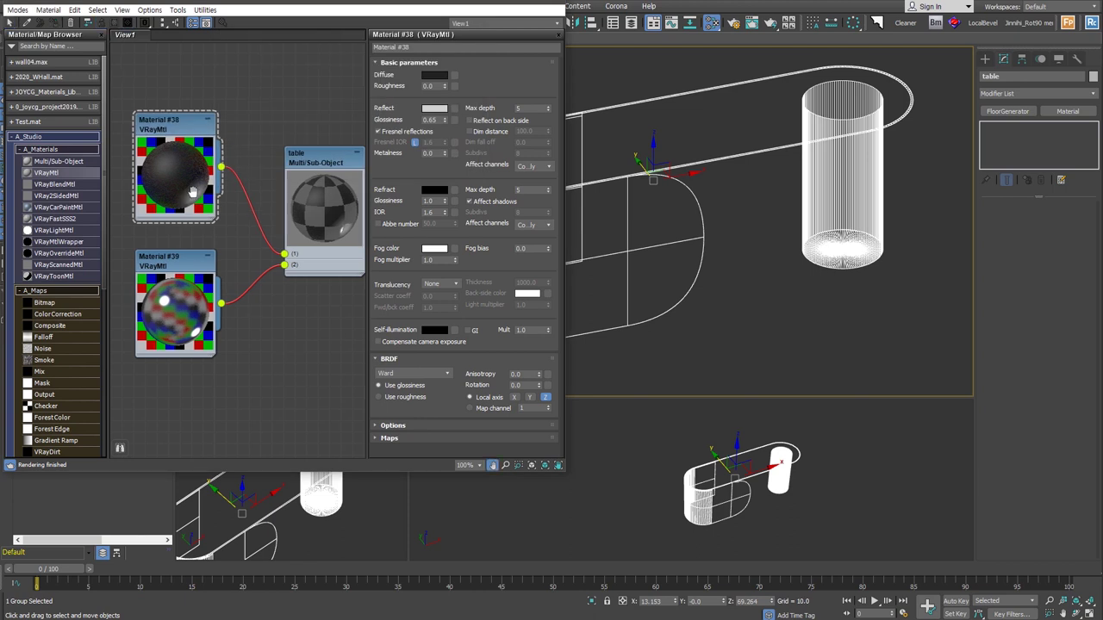
# Step: Move the Material #39 node down and Material #38 further left in the graph
pyautogui.scroll(-1, 207, 196)
pyautogui.moveTo(209, 325); pyautogui.dragTo(209, 401)
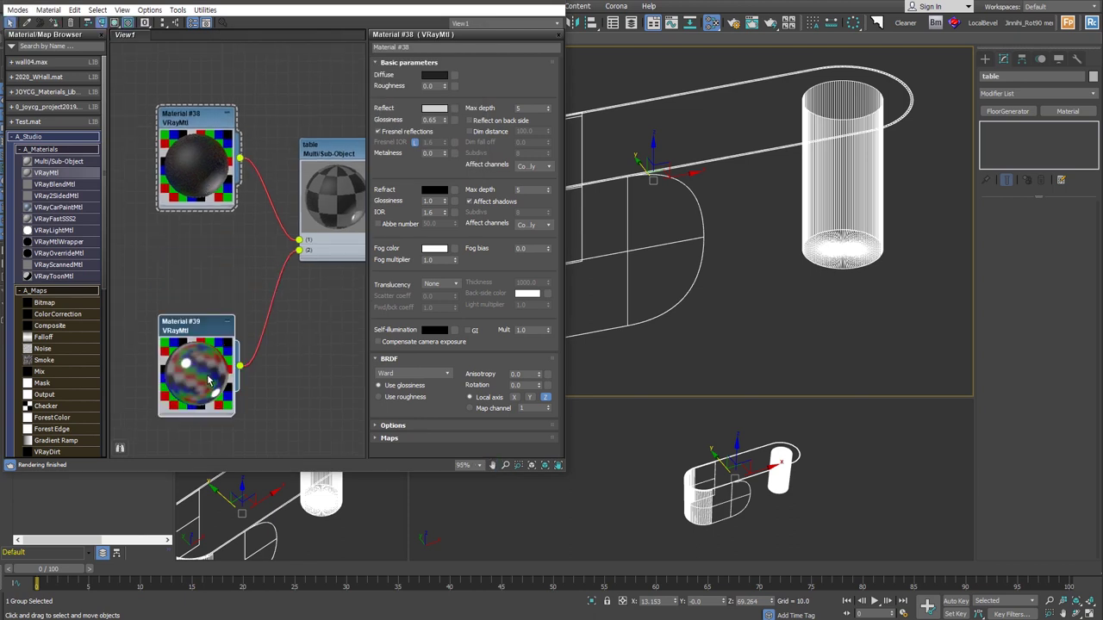
pyautogui.moveTo(194, 173); pyautogui.dragTo(150, 172)
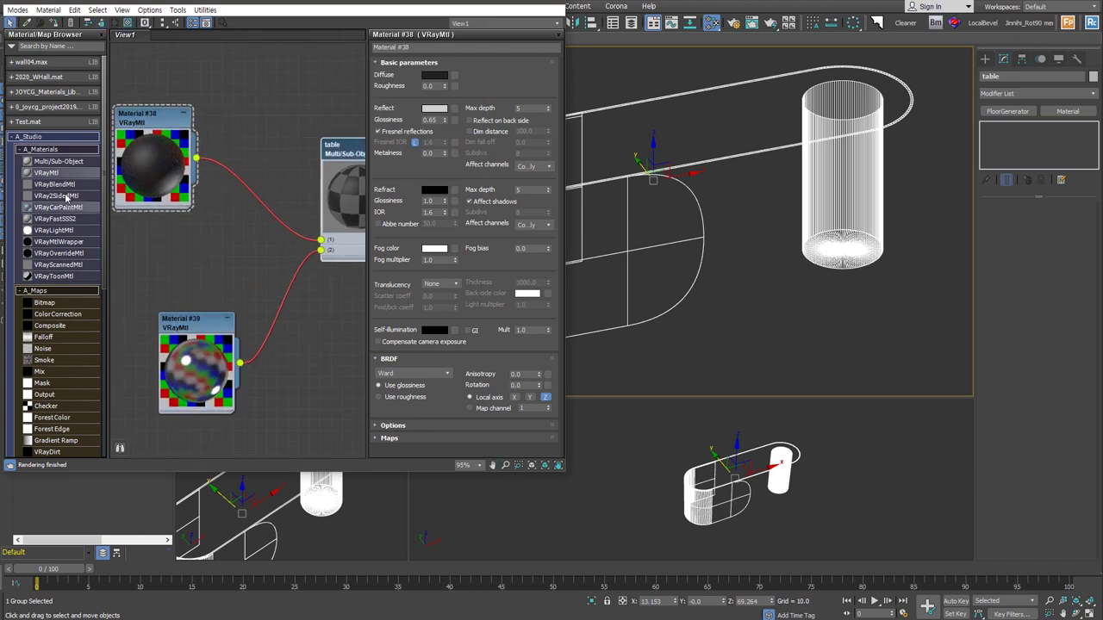
# Step: Drop a VRayBlendMtl onto Material #38's wire, using #38 as its Base
pyautogui.moveTo(244, 177); pyautogui.dragTo(250, 179)
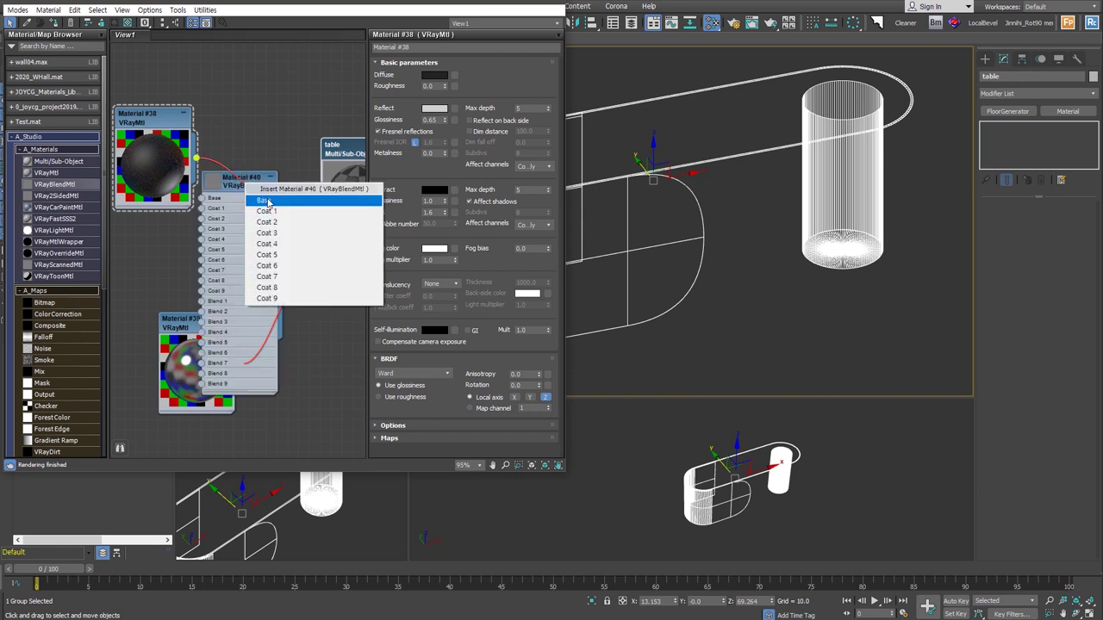
pyautogui.click(267, 201)
pyautogui.rightClick(236, 165)
pyautogui.moveTo(257, 329)
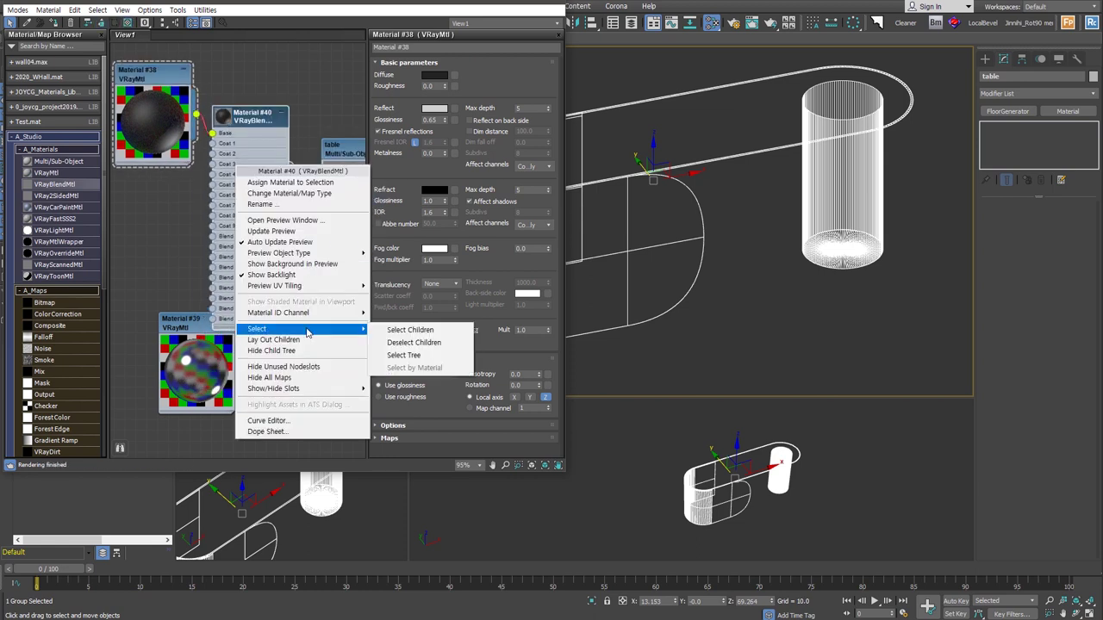
pyautogui.click(306, 367)
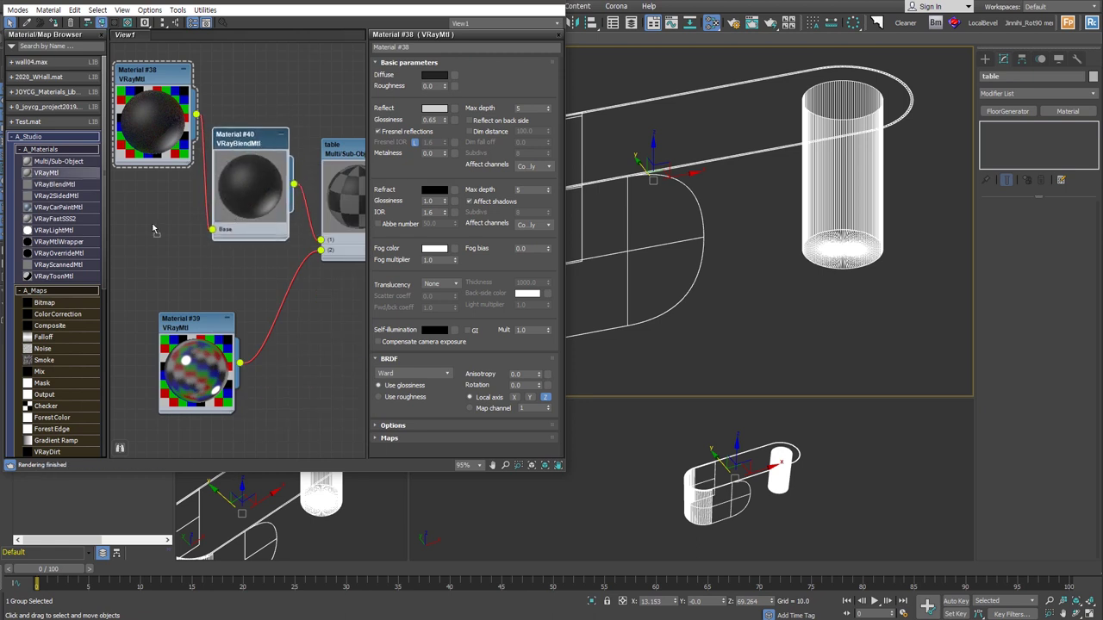
# Step: Add a new VRayMtl, Material #41, and wire it into the blend's Coat 1 slot
pyautogui.moveTo(46, 172); pyautogui.dragTo(151, 225)
pyautogui.rightClick(167, 295)
pyautogui.click(241, 508)
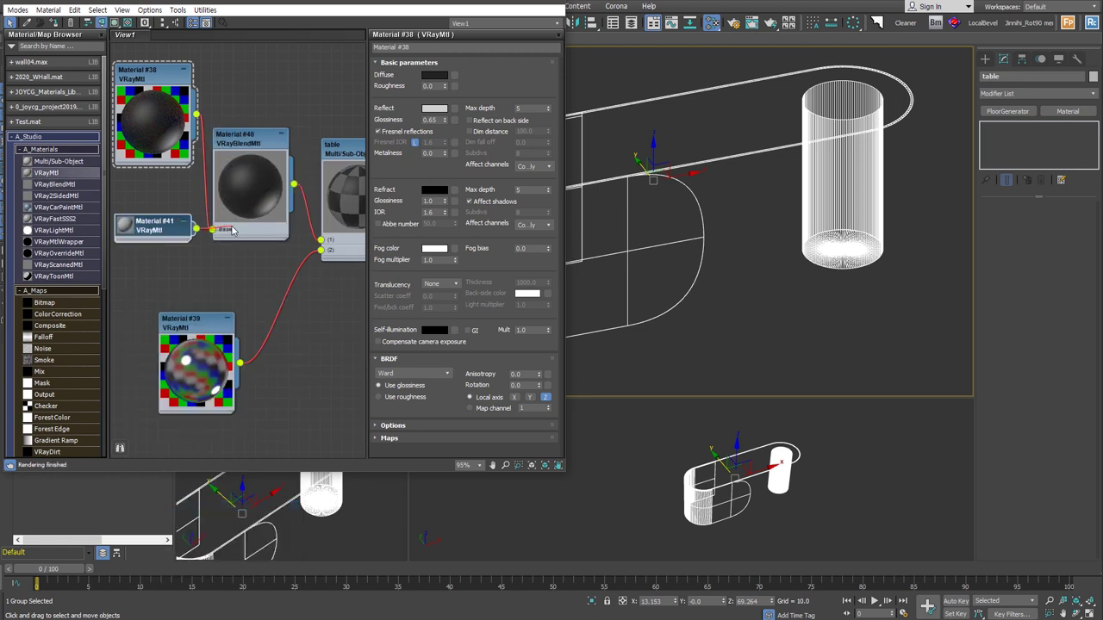
pyautogui.moveTo(239, 362); pyautogui.dragTo(212, 239)
pyautogui.moveTo(131, 230); pyautogui.dragTo(131, 208)
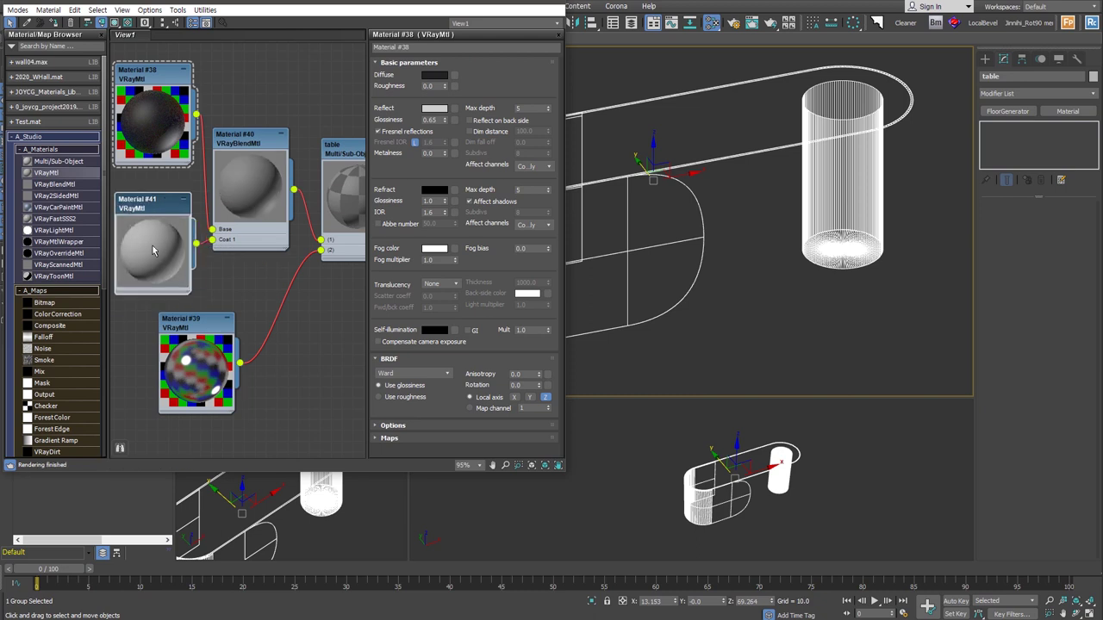
# Step: Set the Coat 1 blend amount colour to black and tidy the #41 and #39 nodes
pyautogui.doubleClick(245, 145)
pyautogui.click(457, 106)
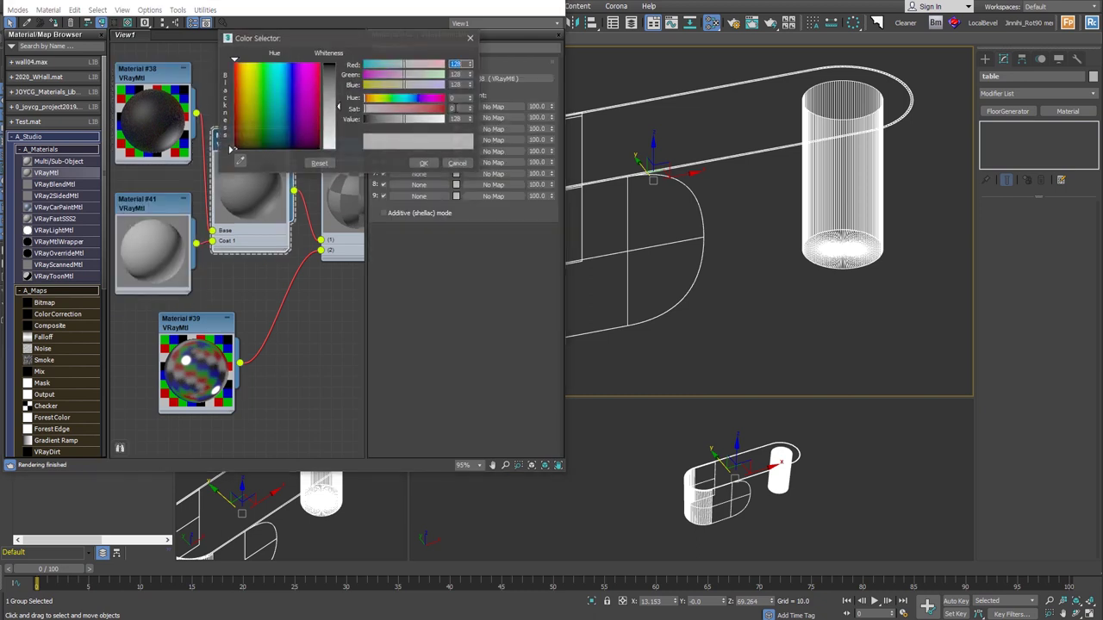
pyautogui.moveTo(434, 119); pyautogui.dragTo(366, 118)
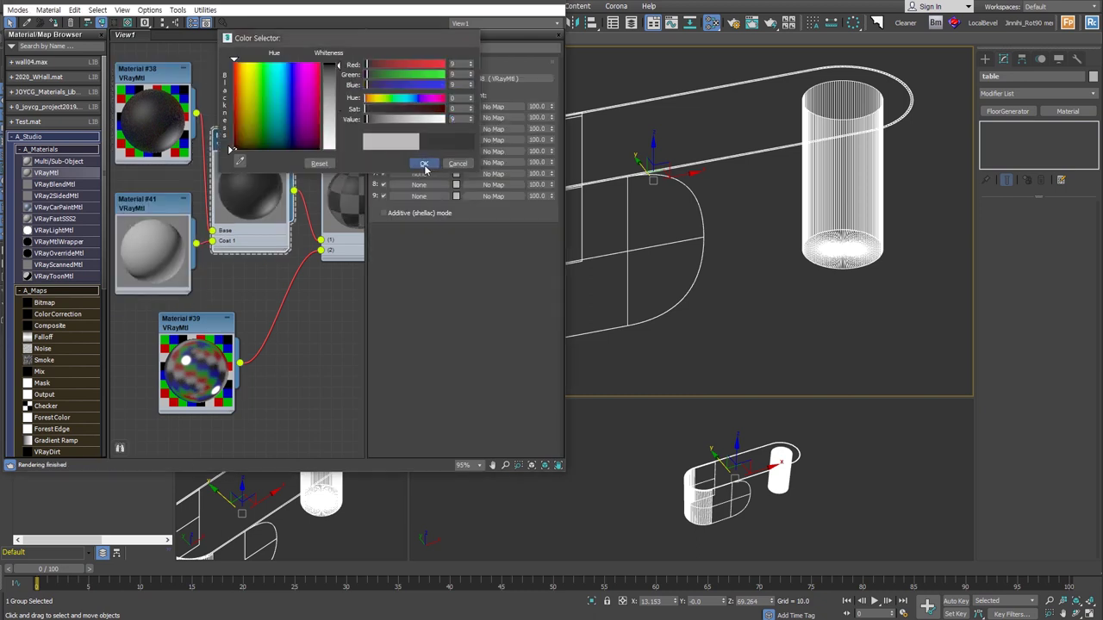
pyautogui.click(423, 163)
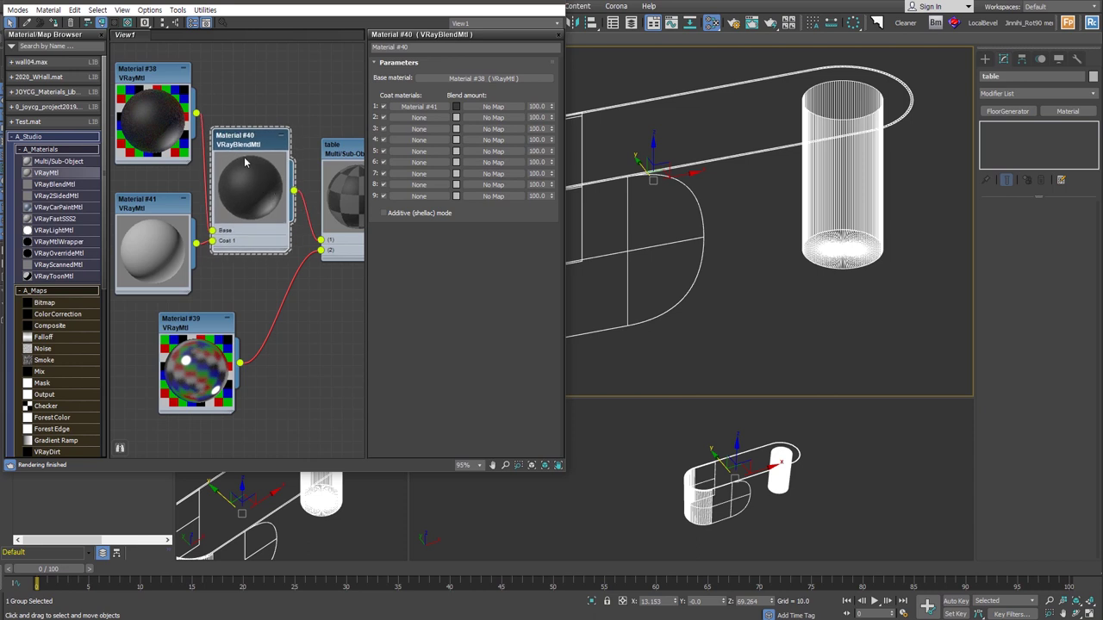
pyautogui.click(126, 24)
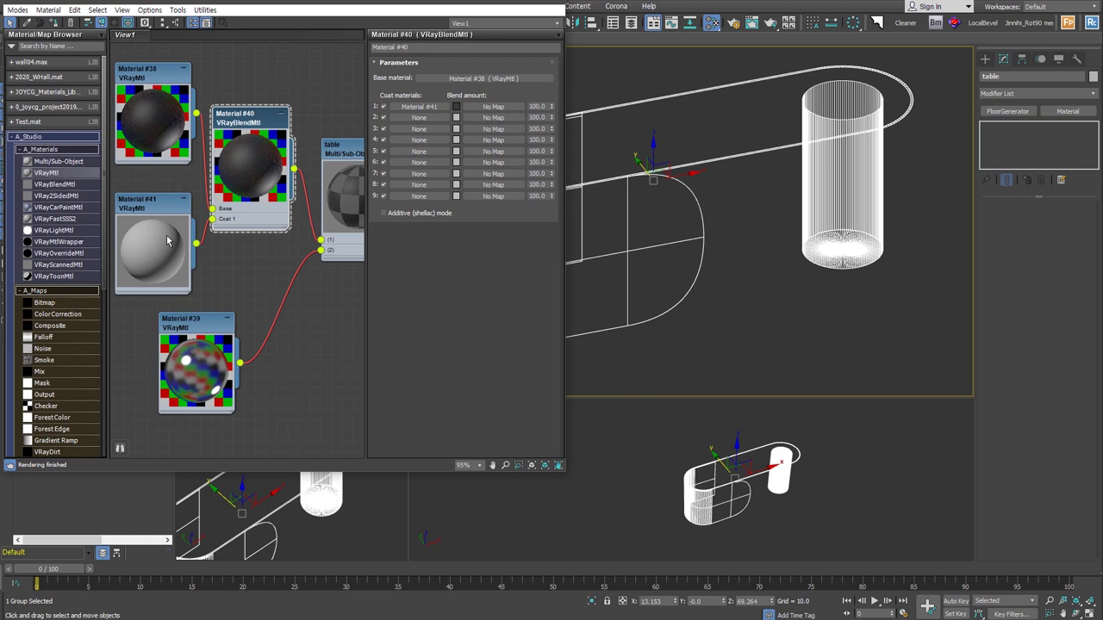
pyautogui.moveTo(174, 268); pyautogui.dragTo(174, 247)
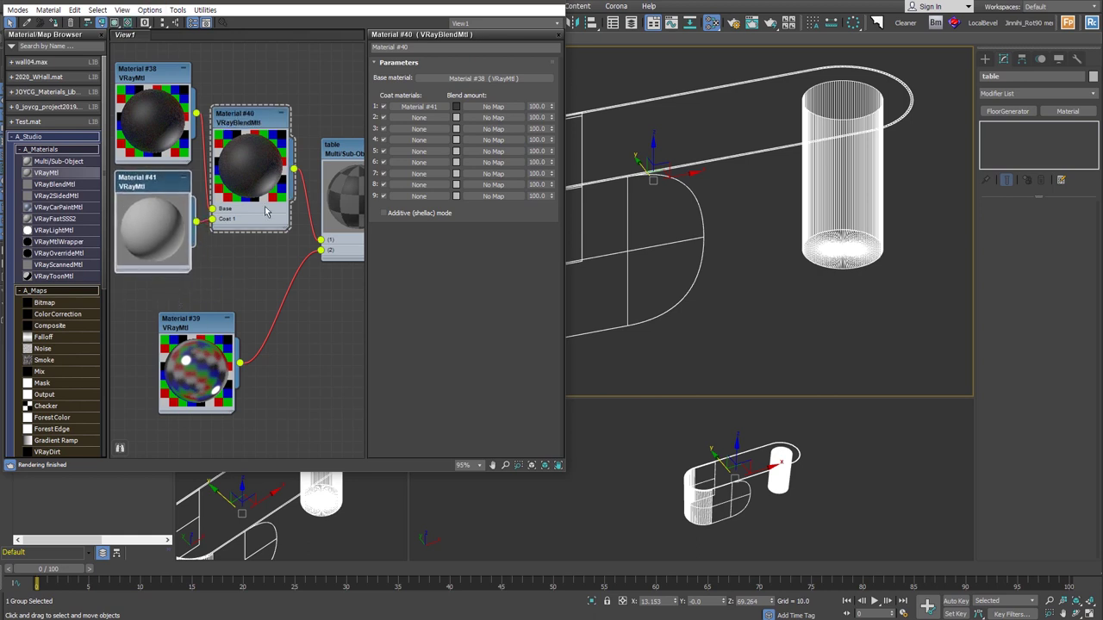
pyautogui.moveTo(190, 320); pyautogui.dragTo(243, 256)
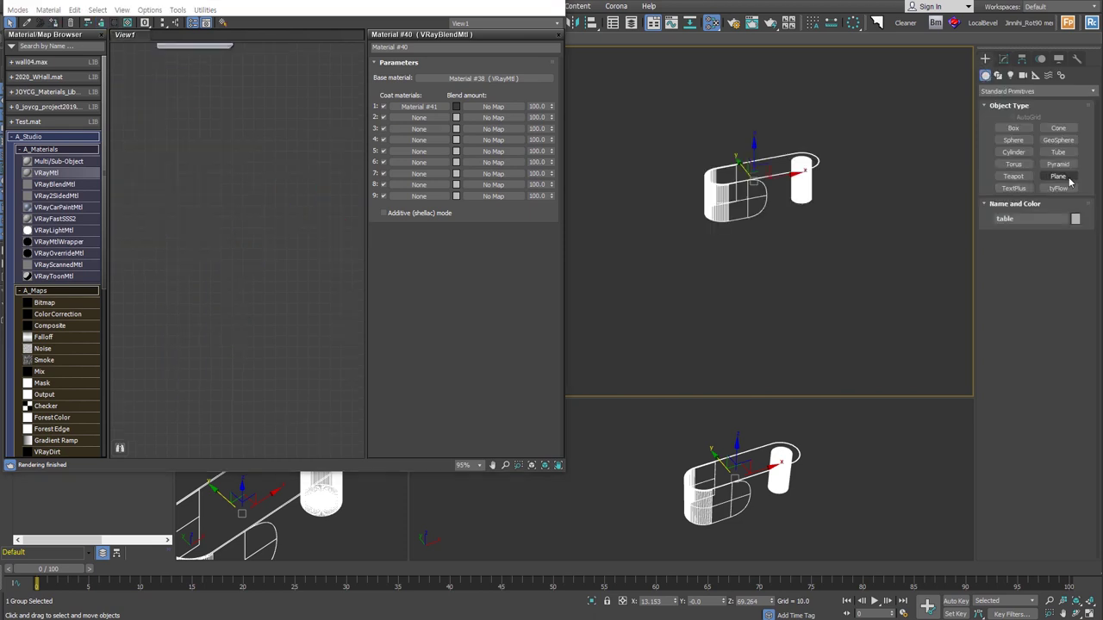
# Step: Add a V-Ray dome light and adjust the plane light's intensity multiplier
pyautogui.click(1060, 176)
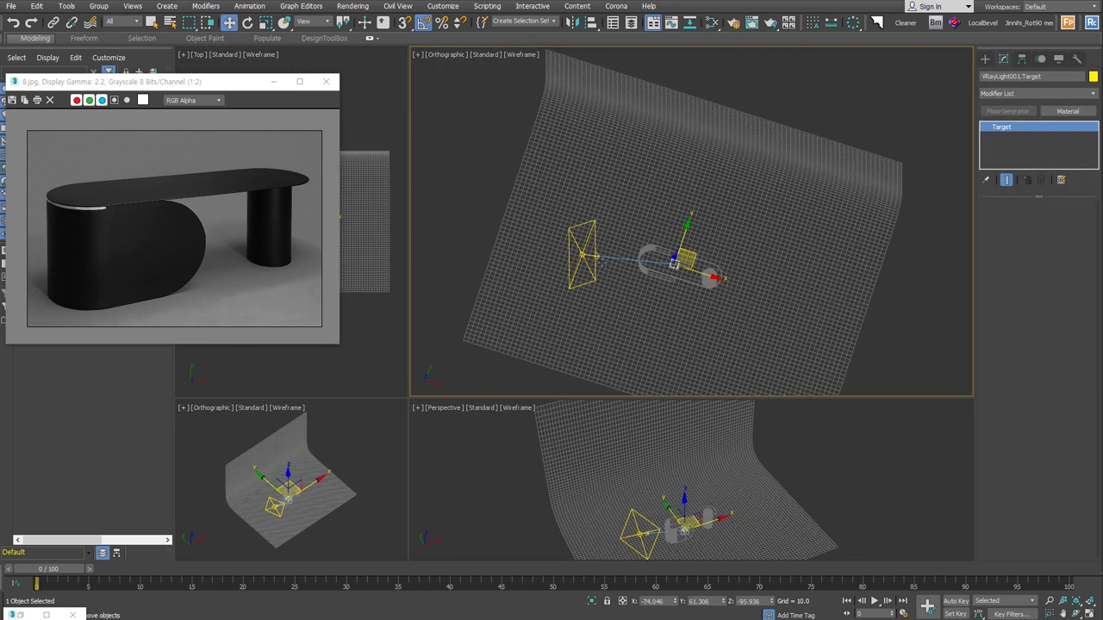
pyautogui.click(583, 249)
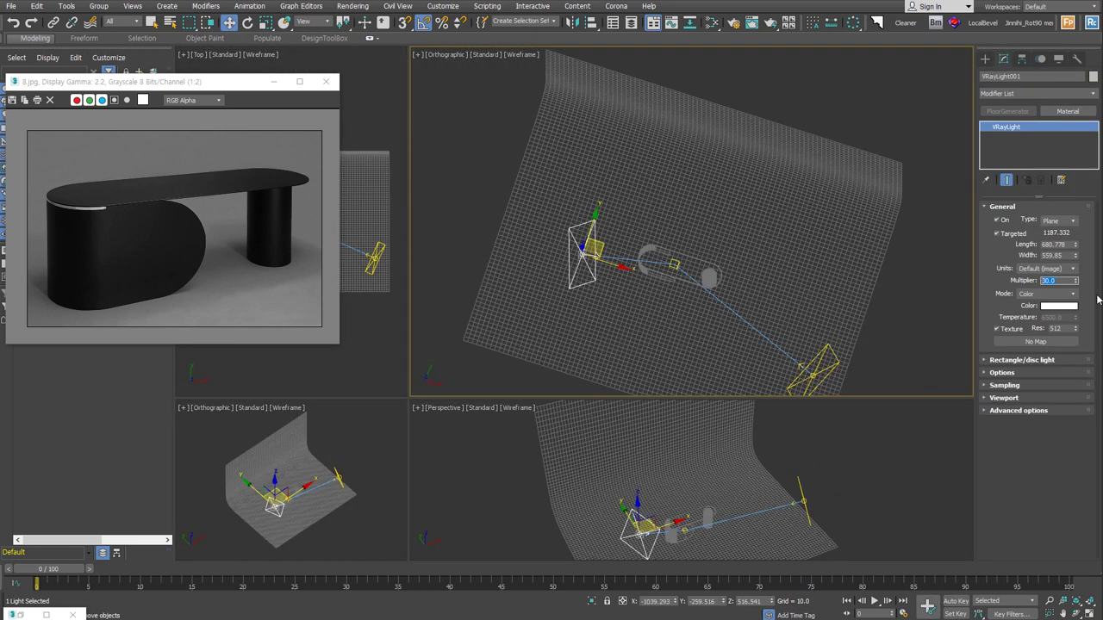
pyautogui.click(1058, 305)
pyautogui.moveTo(422, 118); pyautogui.dragTo(439, 123)
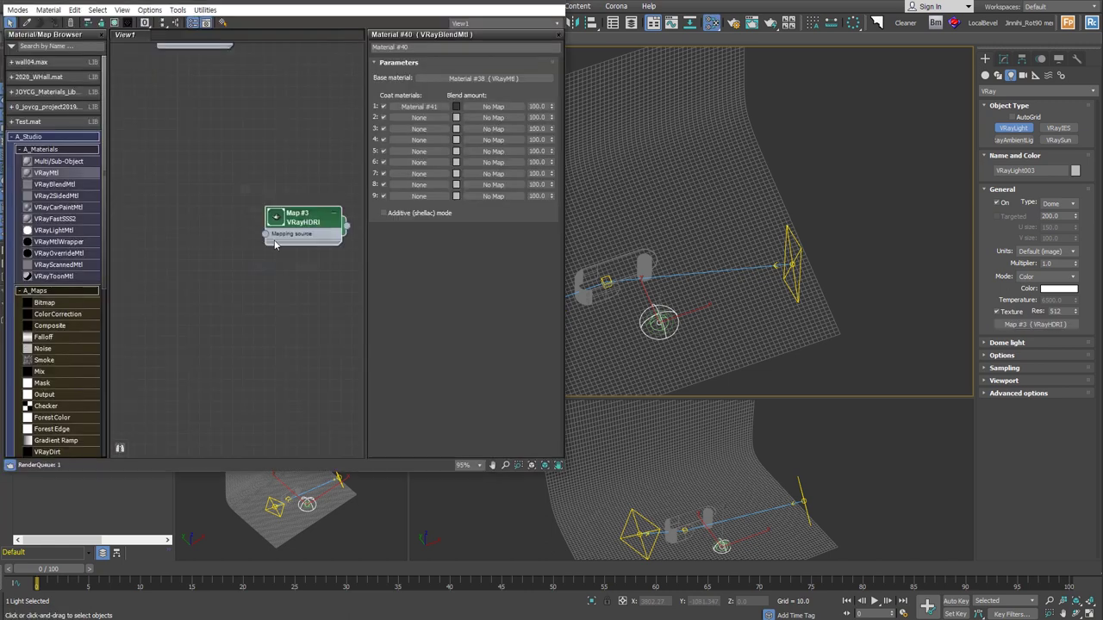
# Step: Load an HDR corridor image into the dome light's VRayHDRI map (Map #3)
pyautogui.doubleClick(275, 245)
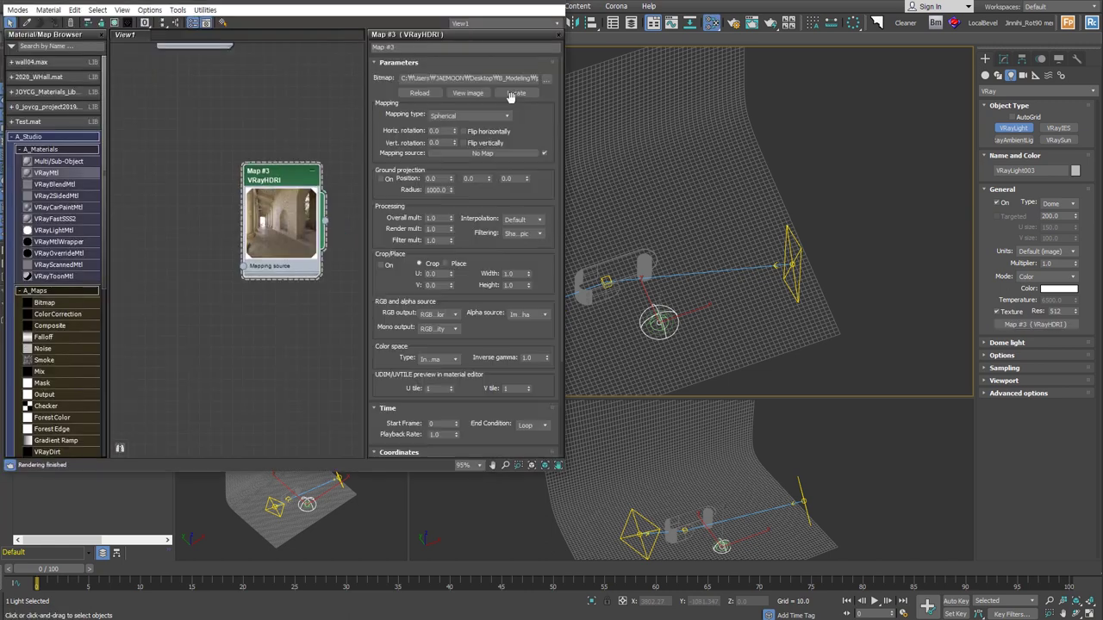
pyautogui.press('m')
pyautogui.moveTo(655, 310)
pyautogui.keyDown('alt'); pyautogui.mouseDown(button='middle')
pyautogui.moveTo(658, 273)
pyautogui.moveTo(778, 252)
pyautogui.moveTo(746, 253)
pyautogui.mouseUp(button='middle'); pyautogui.keyUp('alt')
pyautogui.click(756, 266)
# Step: View through PhysCamera001 and set VRayLight001 to 300 x 300 with multiplier 40
pyautogui.press('e')
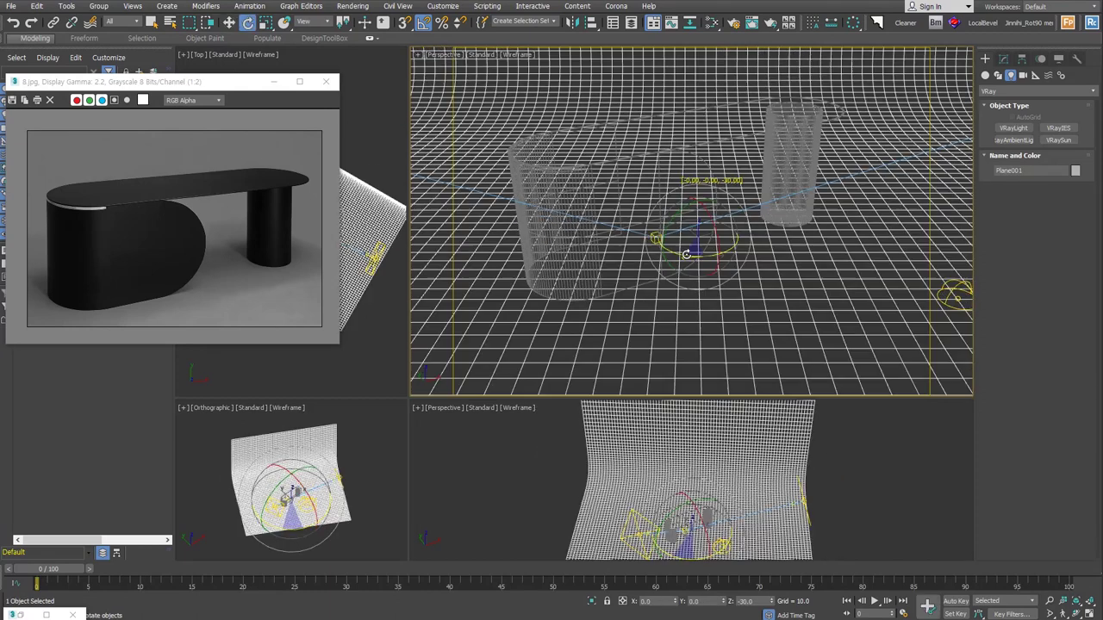
pyautogui.press('c')
pyautogui.click(1003, 59)
pyautogui.click(998, 463)
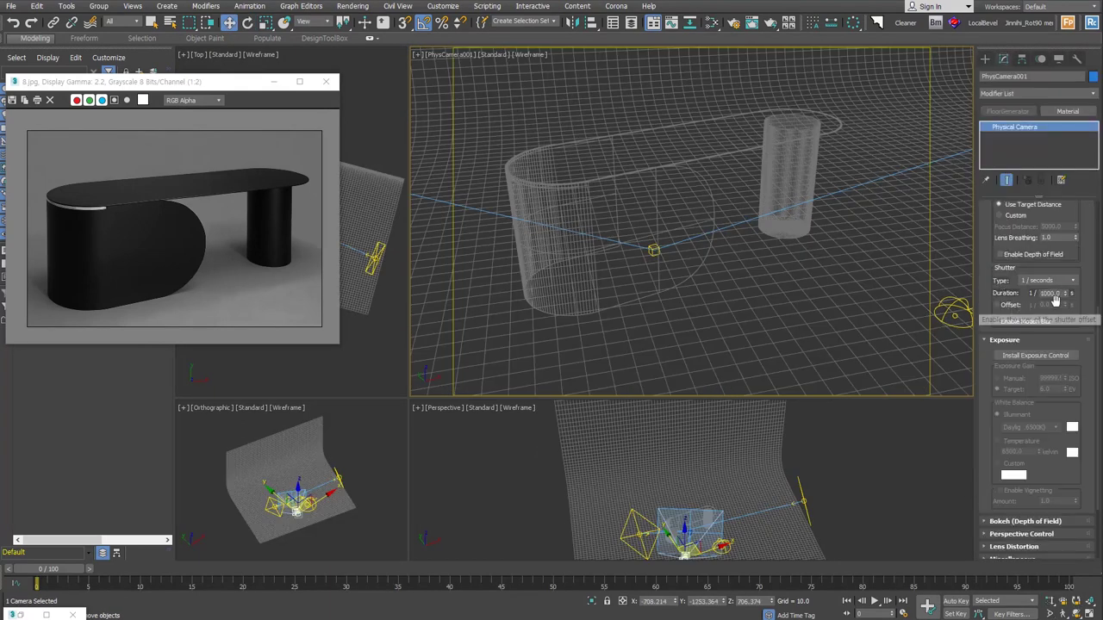
pyautogui.click(985, 59)
# Step: Render the bench in V-Ray from Render Setup
pyautogui.press('F10')
pyautogui.click(155, 186)
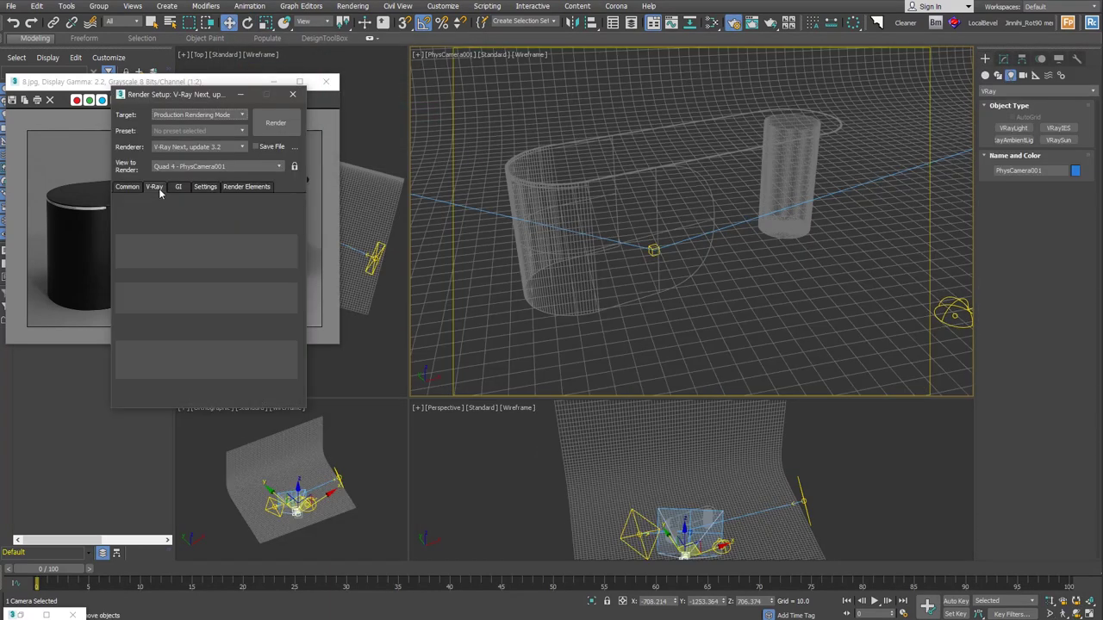
pyautogui.click(275, 124)
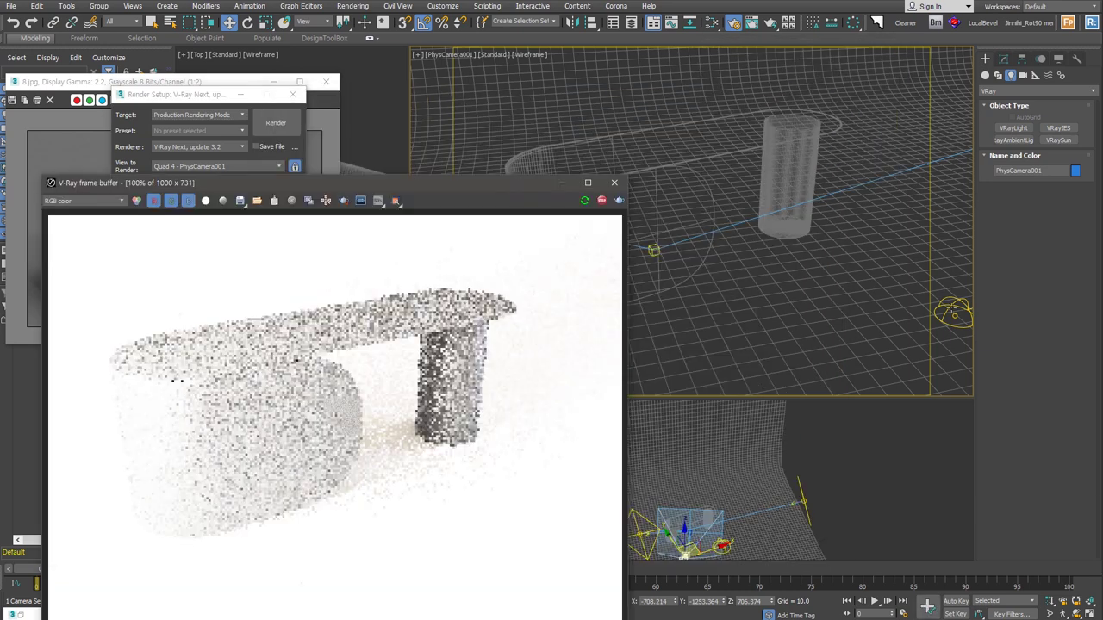
pyautogui.click(709, 27)
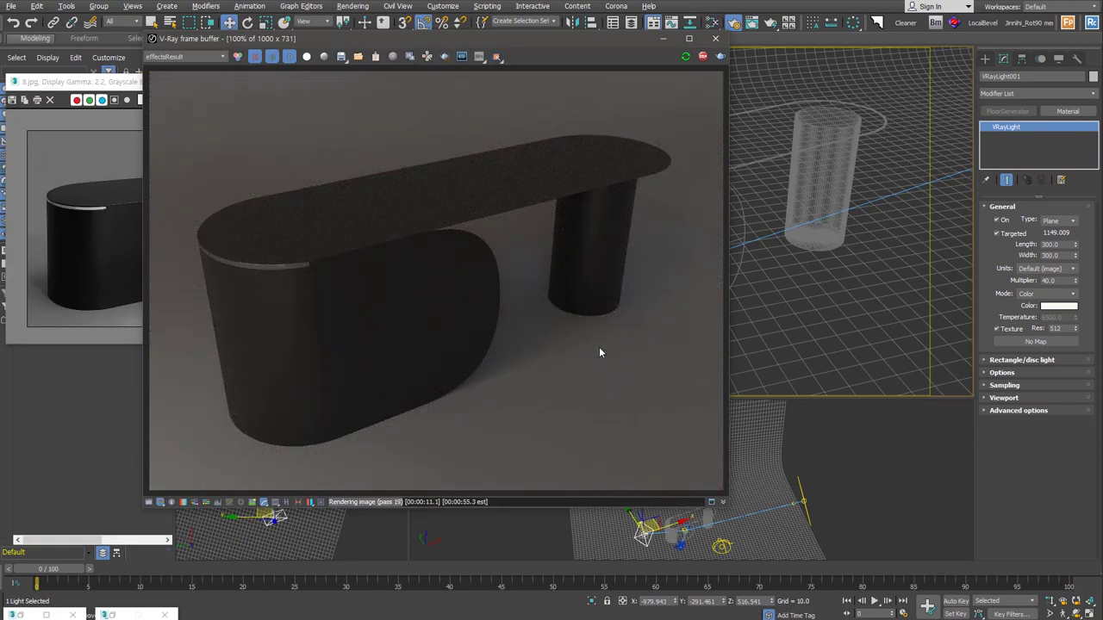
# Step: In the frame buffer, set Exposure 0.61 and Contrast 0.26, and enable White and Color Balance
pyautogui.keyDown('alt'); pyautogui.moveTo(852, 353); pyautogui.dragTo(894, 379, button='middle'); pyautogui.keyUp('alt')
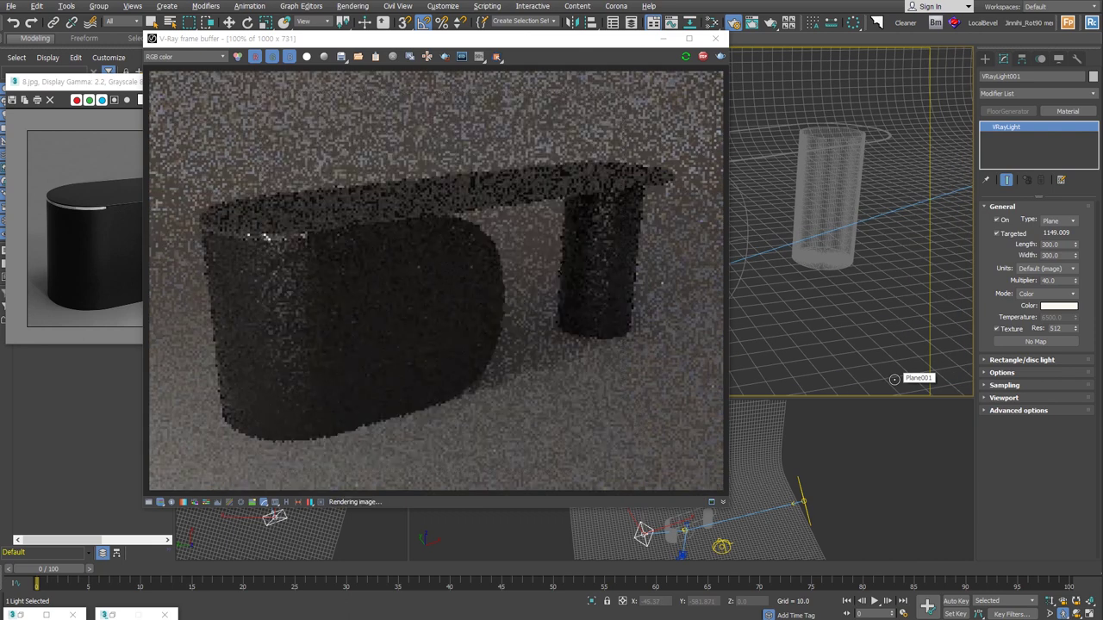
pyautogui.click(149, 501)
pyautogui.moveTo(824, 137); pyautogui.dragTo(841, 138)
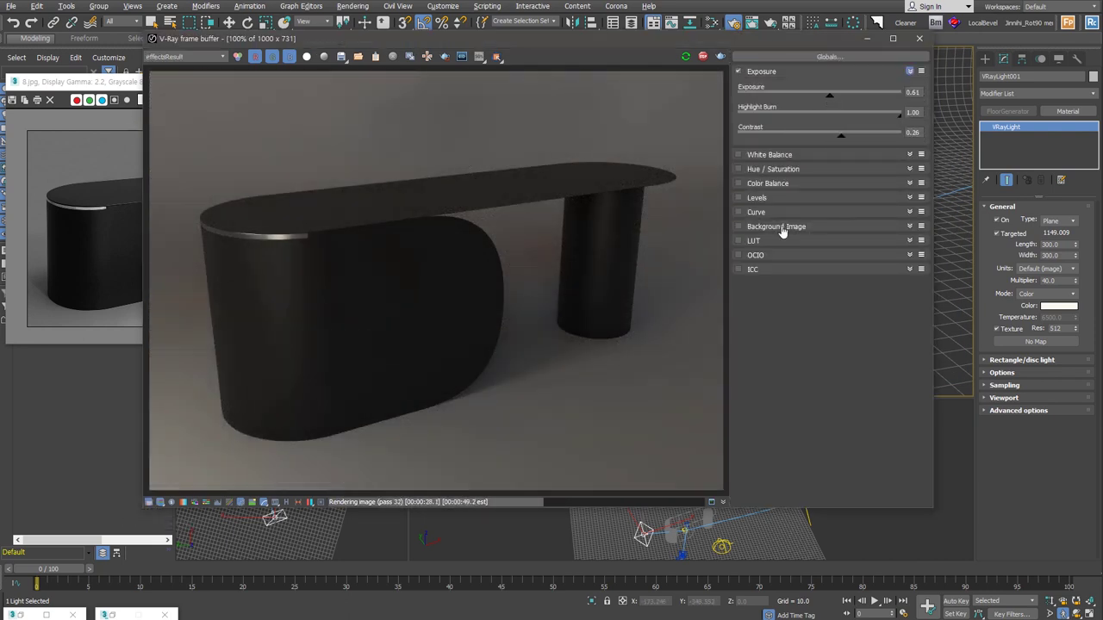
pyautogui.click(766, 212)
pyautogui.click(756, 212)
pyautogui.click(770, 154)
pyautogui.click(795, 209)
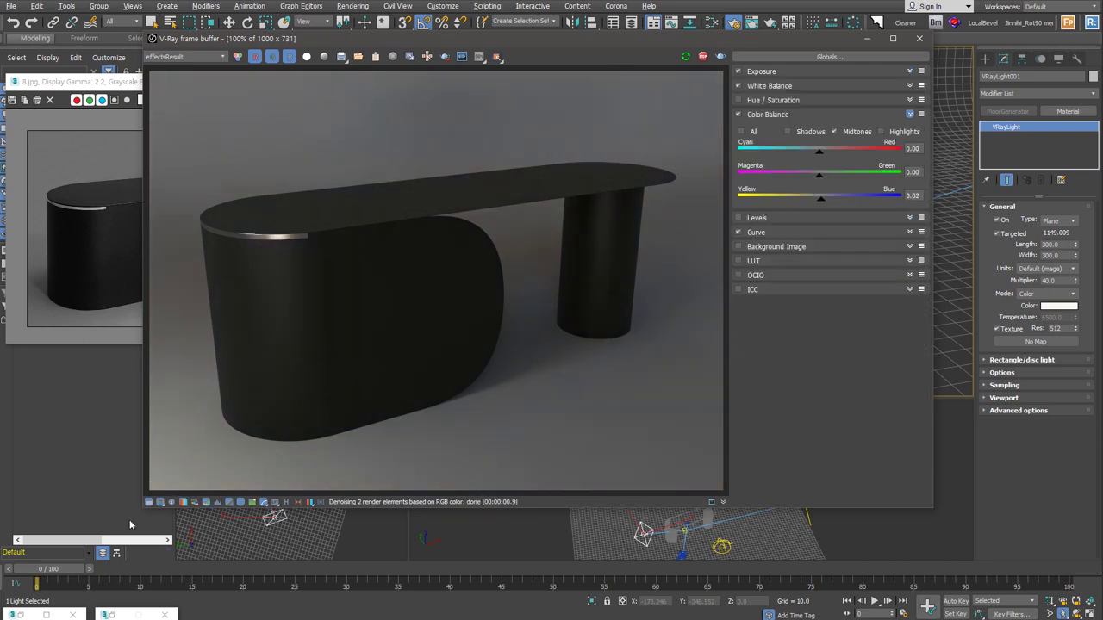
# Step: Reposition the plane light to a target distance of 1332.752 for a fresh render
pyautogui.click(462, 56)
pyautogui.moveTo(477, 41); pyautogui.dragTo(487, 41)
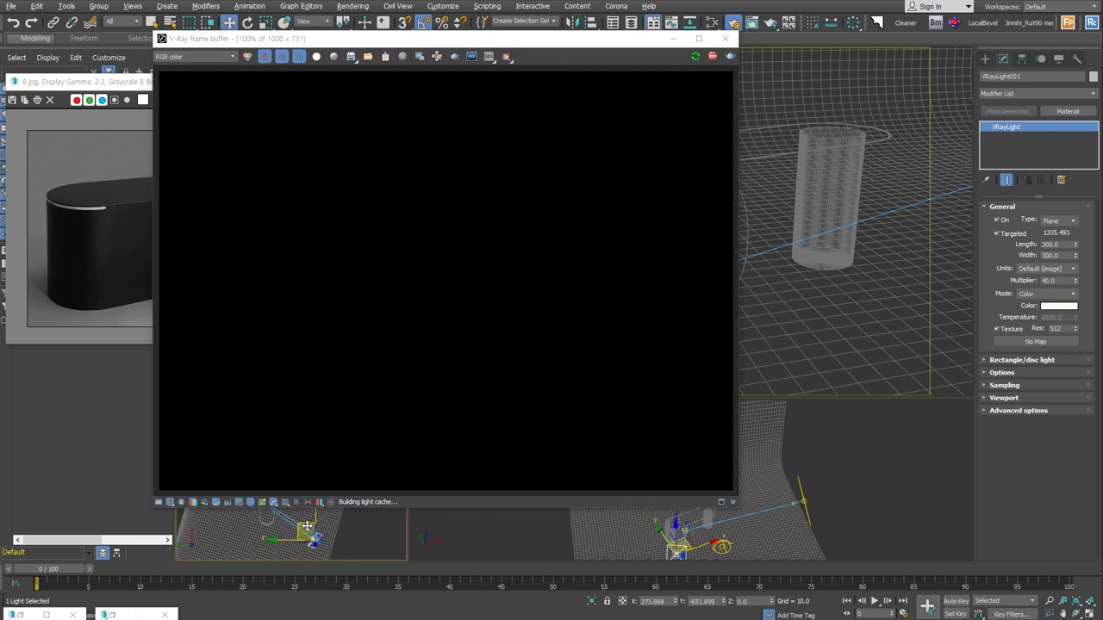
pyautogui.click(1001, 372)
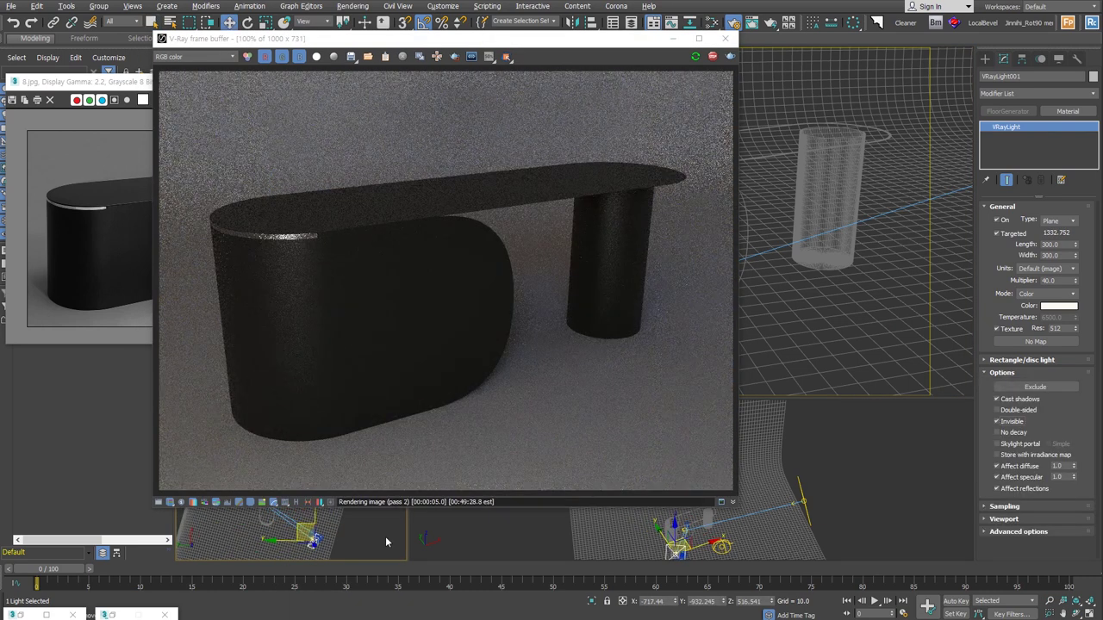